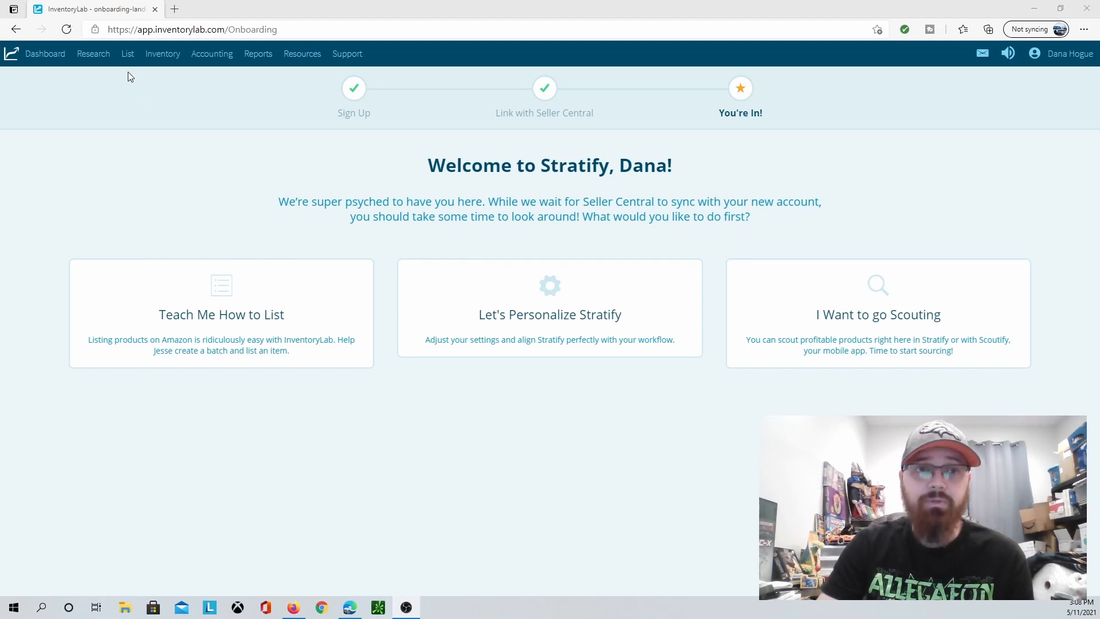
Create a new private FBA batch in List & Prep with the default name and small parcel delivery (SPD) shipping
left_click(128, 56)
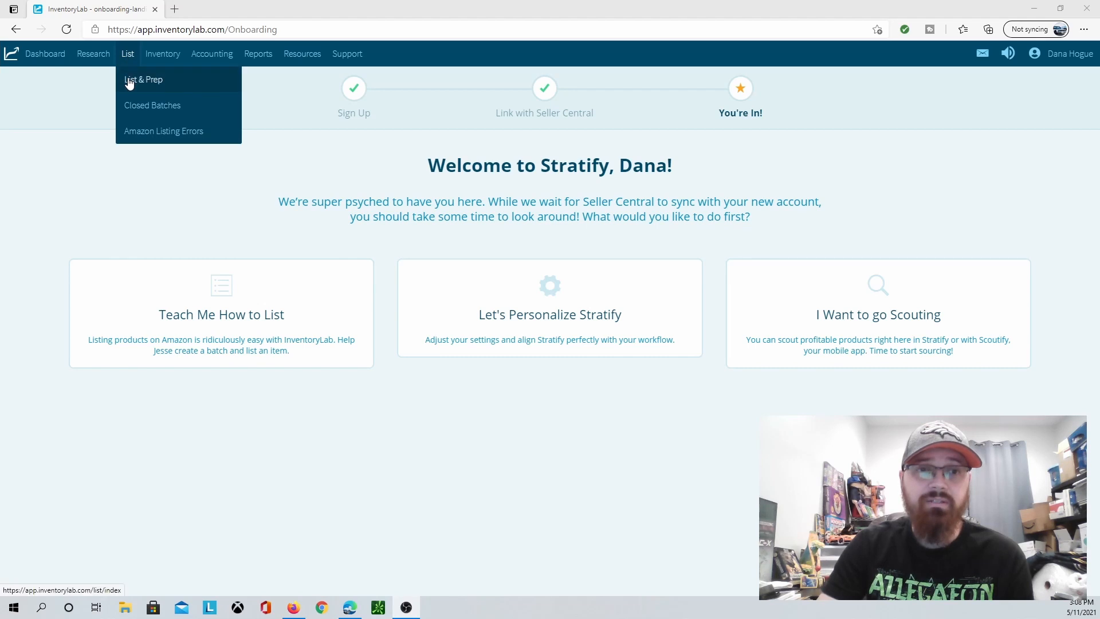
left_click(128, 81)
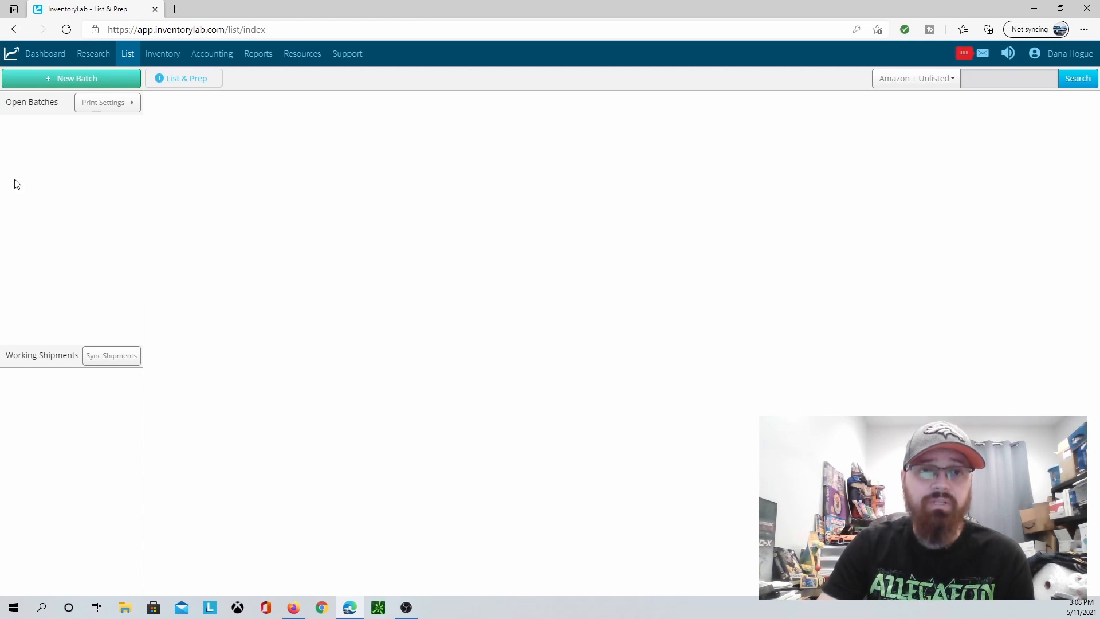
left_click(53, 80)
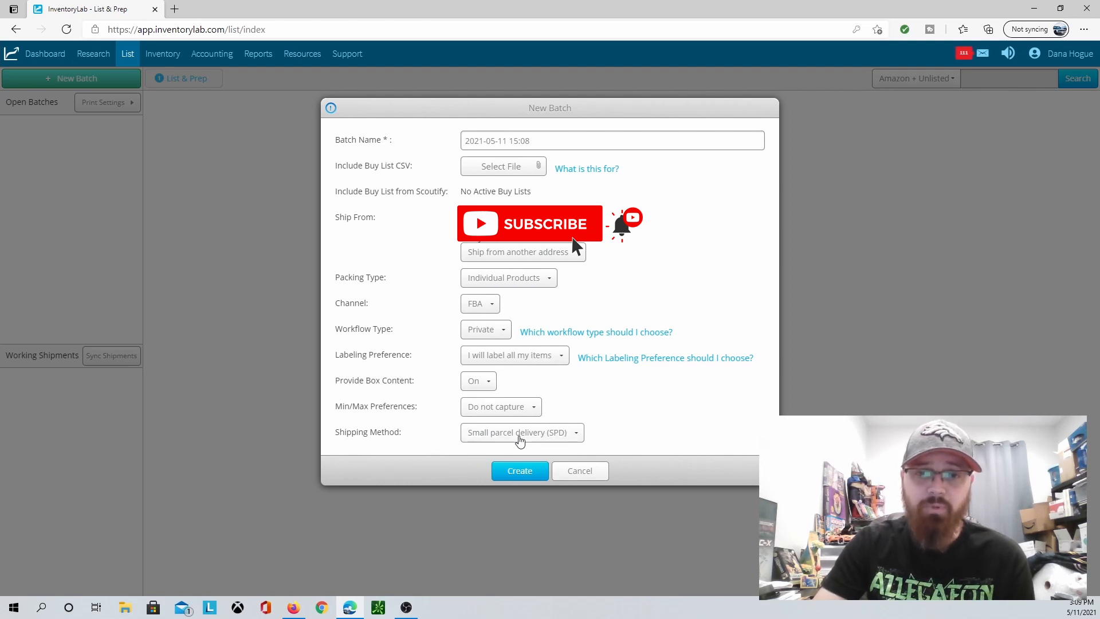
left_click(579, 435)
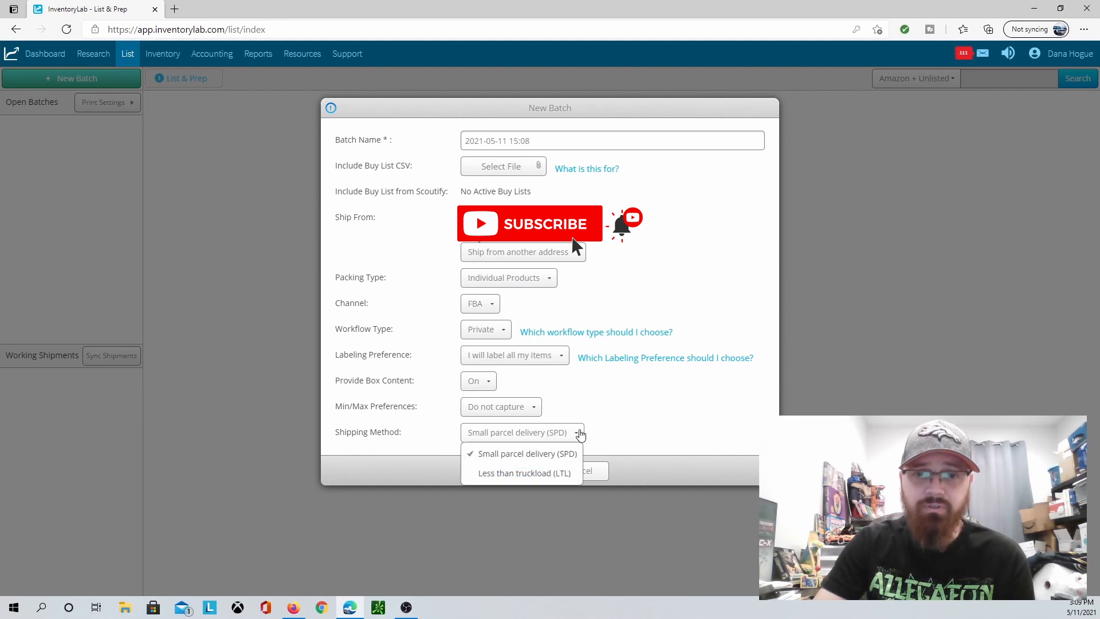
left_click(635, 423)
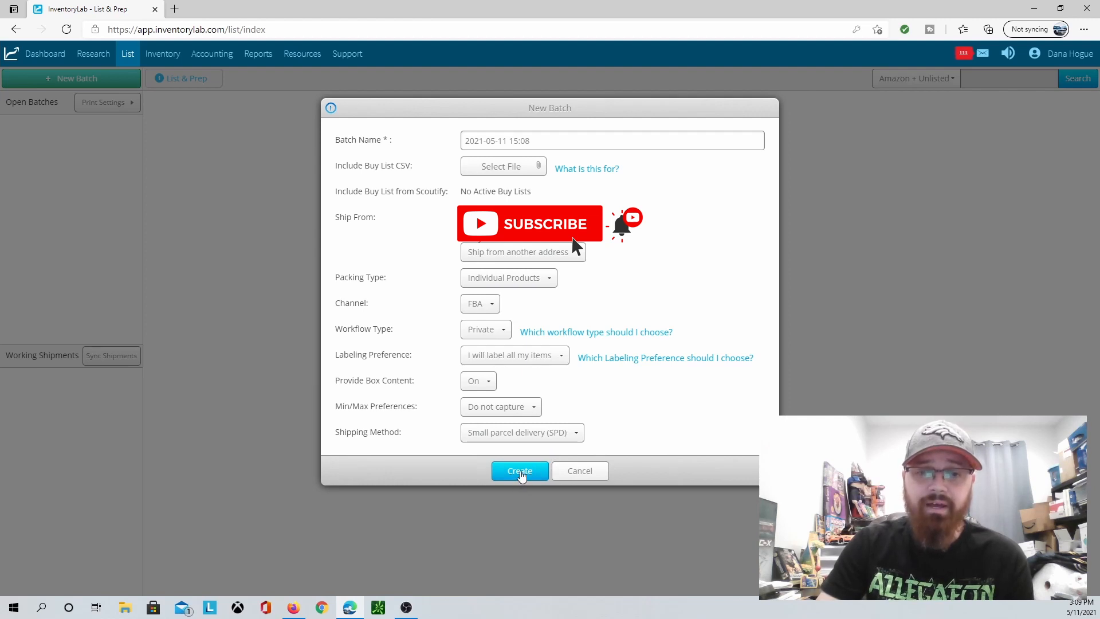
left_click(521, 475)
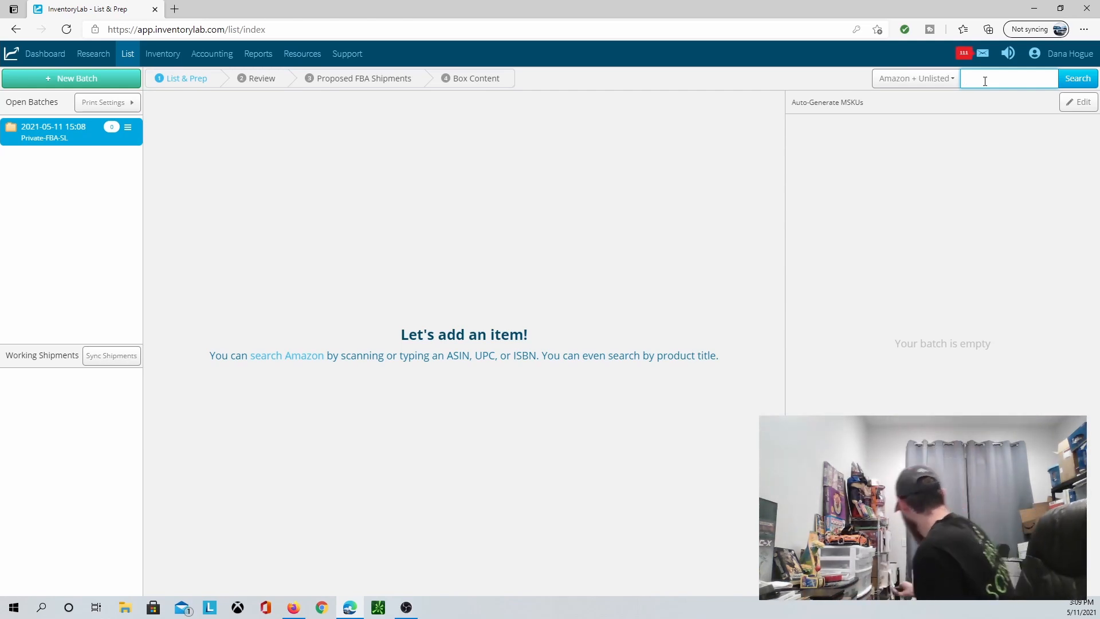
type("778988357866")
key("Return")
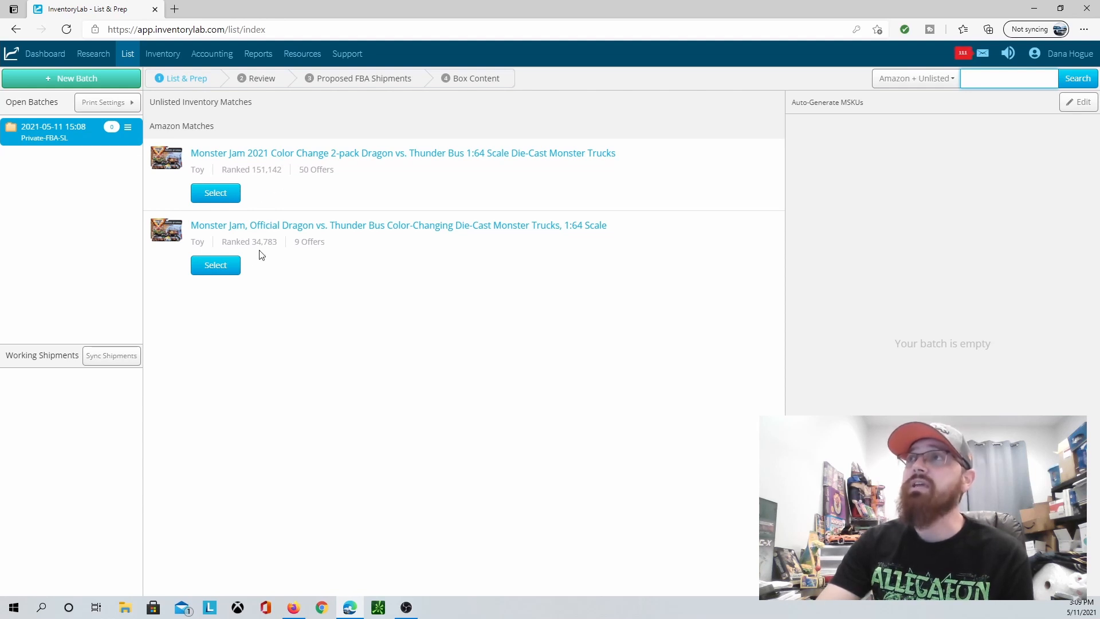
left_click(214, 268)
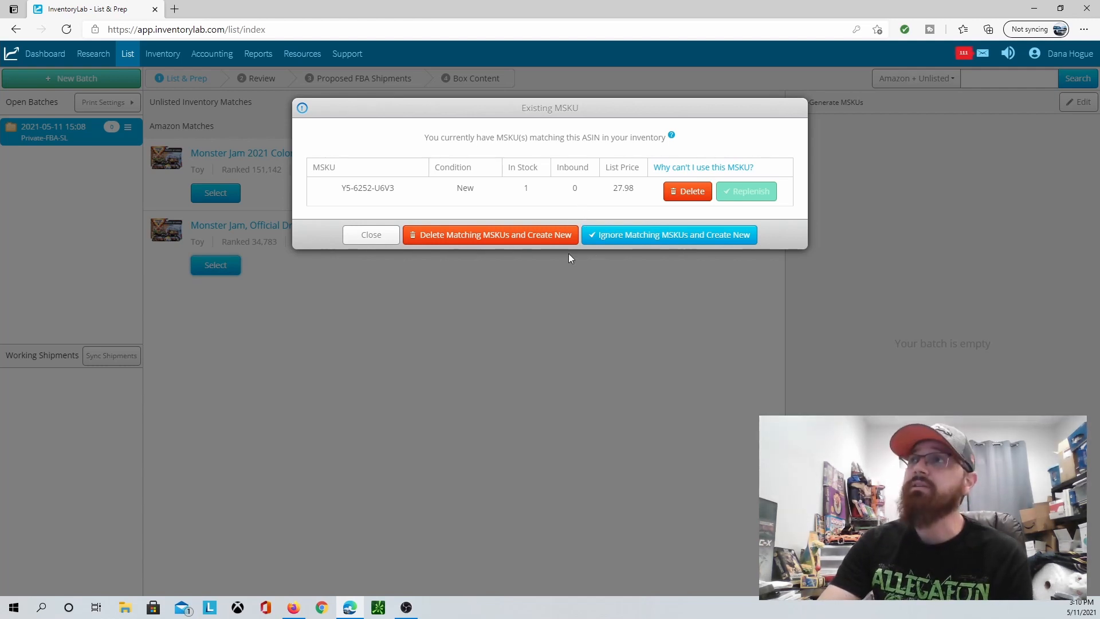
left_click(493, 236)
left_click(540, 201)
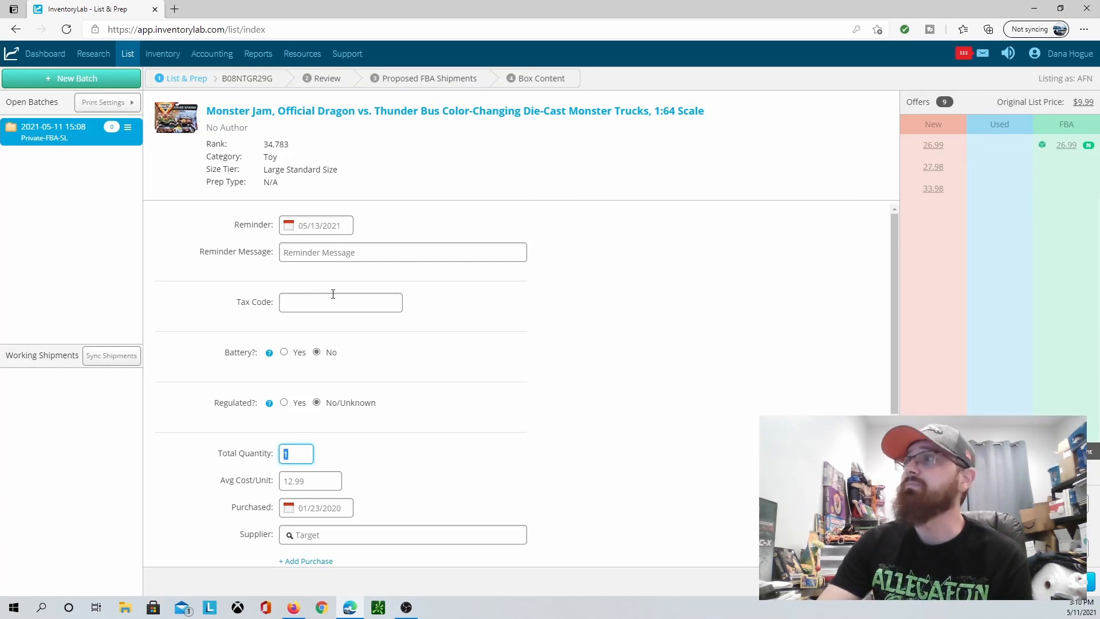
Set the Dragon vs. Thunder Bus item's total quantity to 2 and its average cost per unit to 10.84
scroll(333, 294, "down", 4)
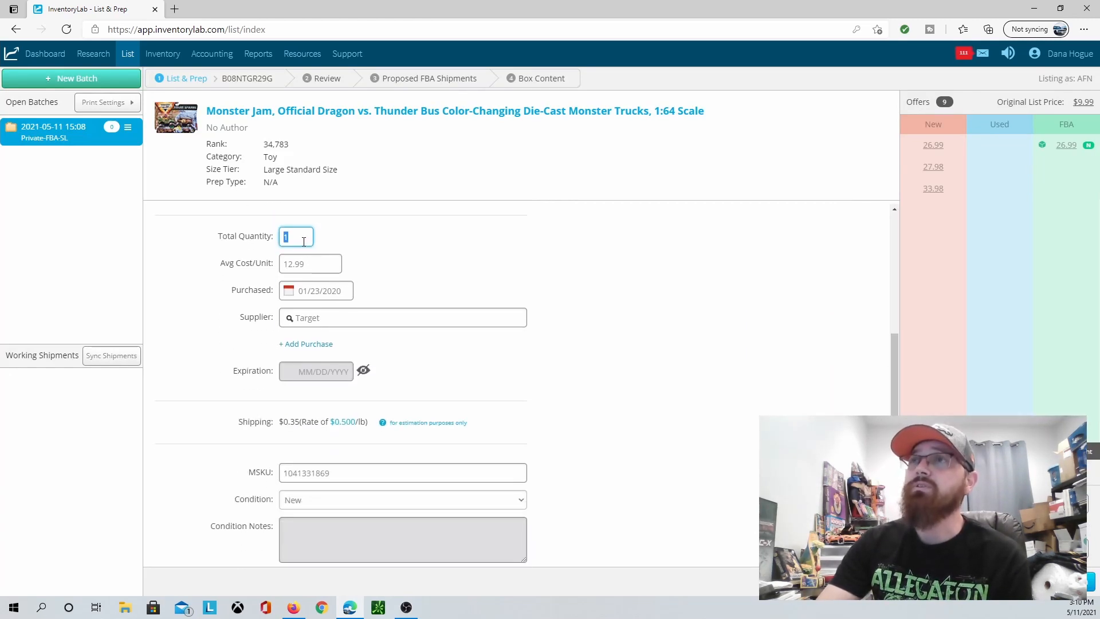
type("2")
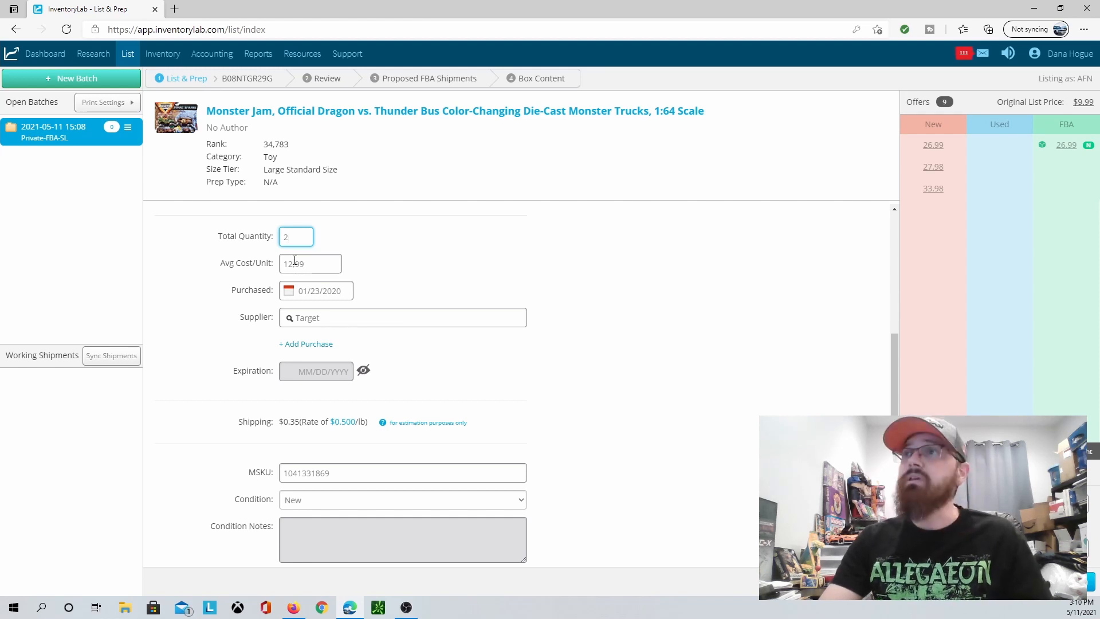
left_click_drag(299, 259, 295, 259)
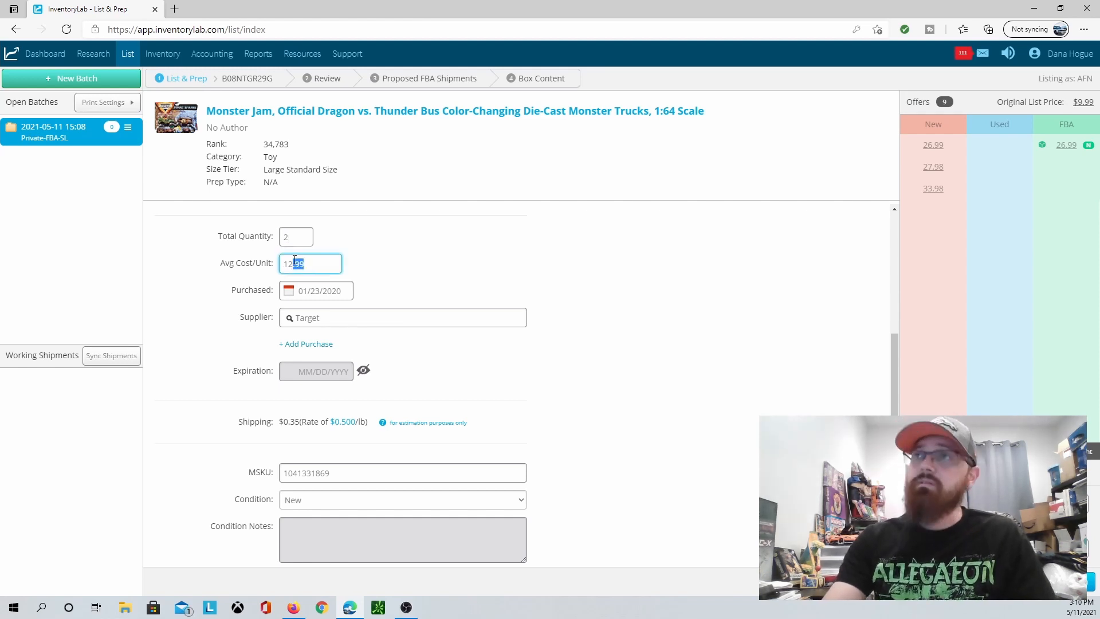
key("BackSpace")
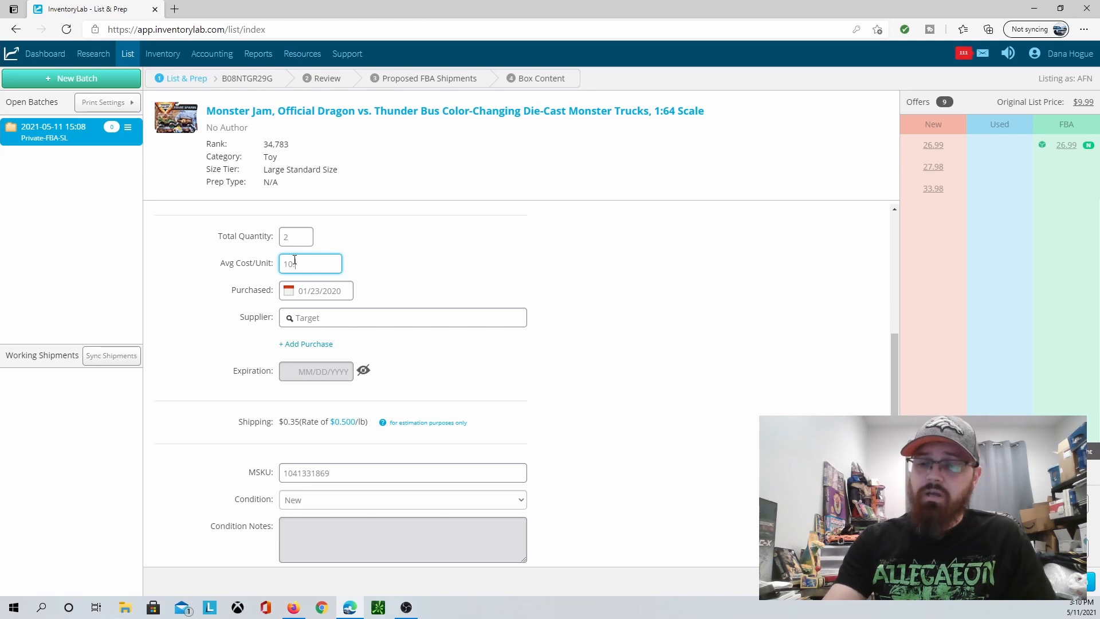
Set the purchase date to 05/05/2020, keep Target as supplier, and add the item to the batch
left_click(288, 290)
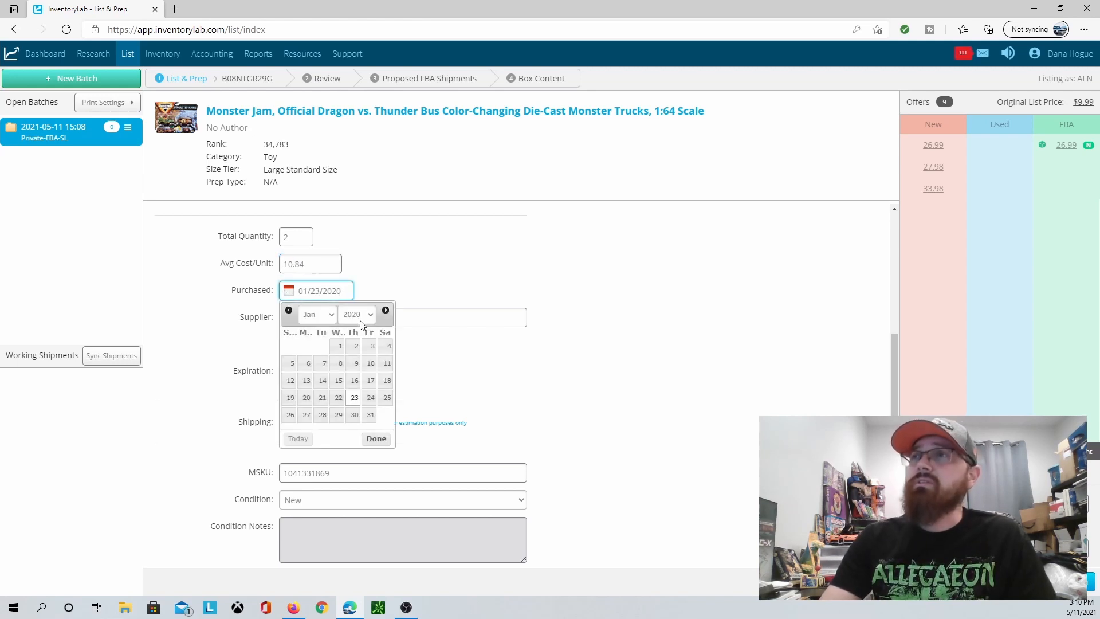
left_click(328, 316)
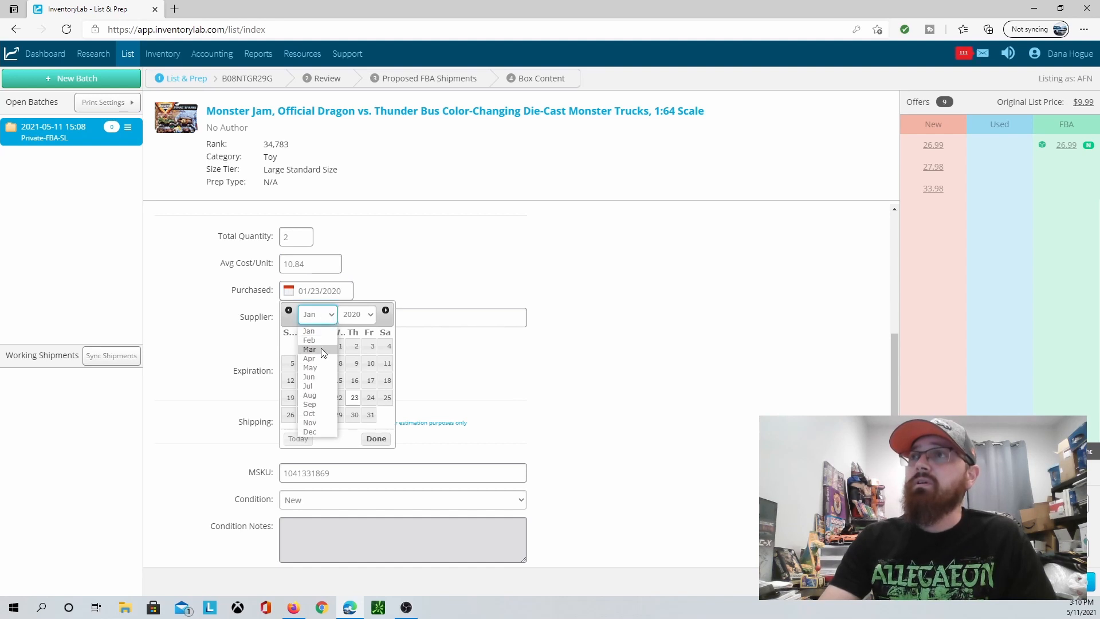
left_click(318, 368)
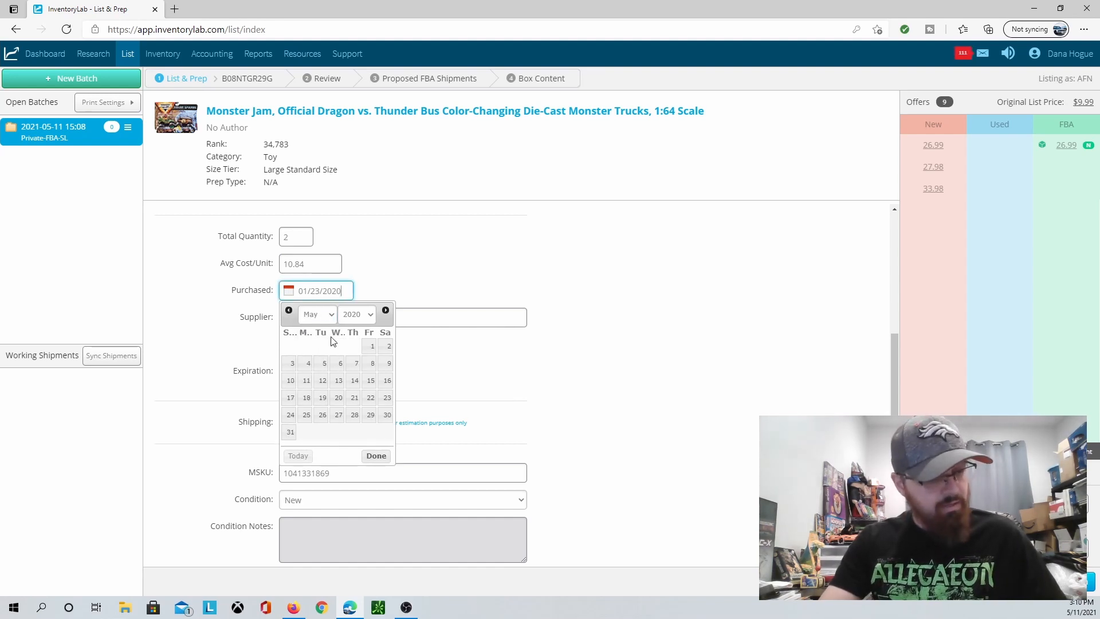
left_click(321, 363)
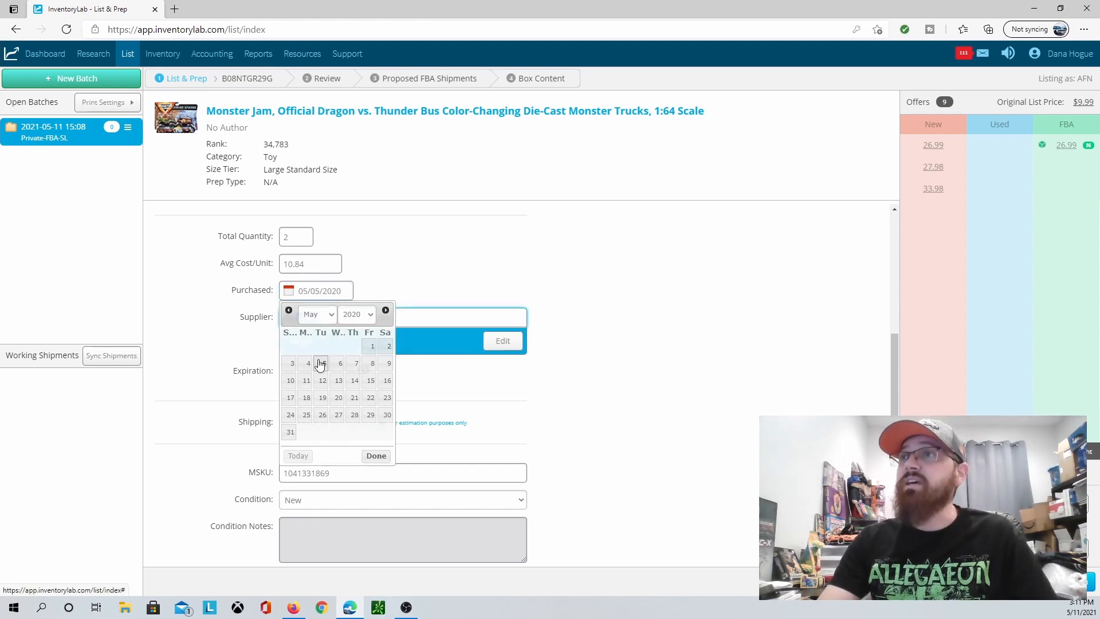
left_click(390, 310)
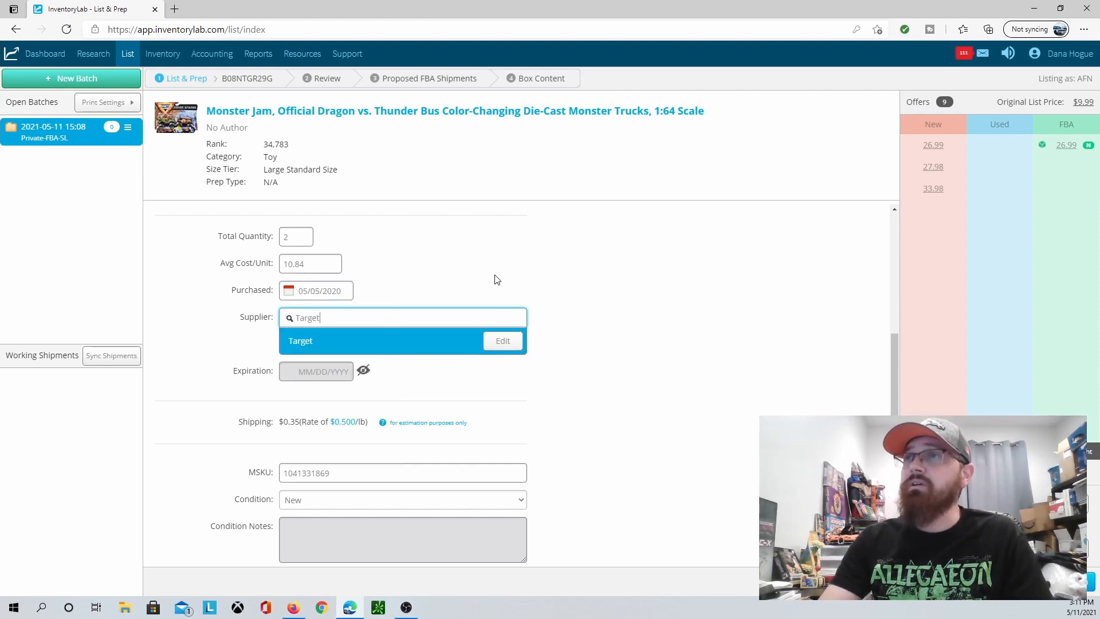
left_click(495, 275)
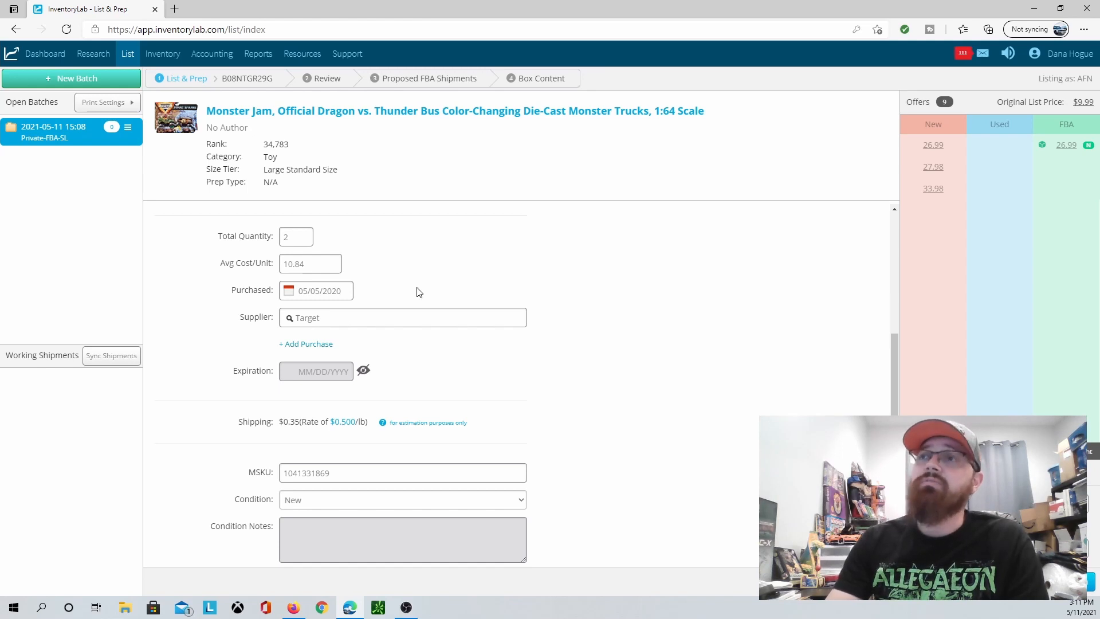
scroll(424, 288, "down", 1)
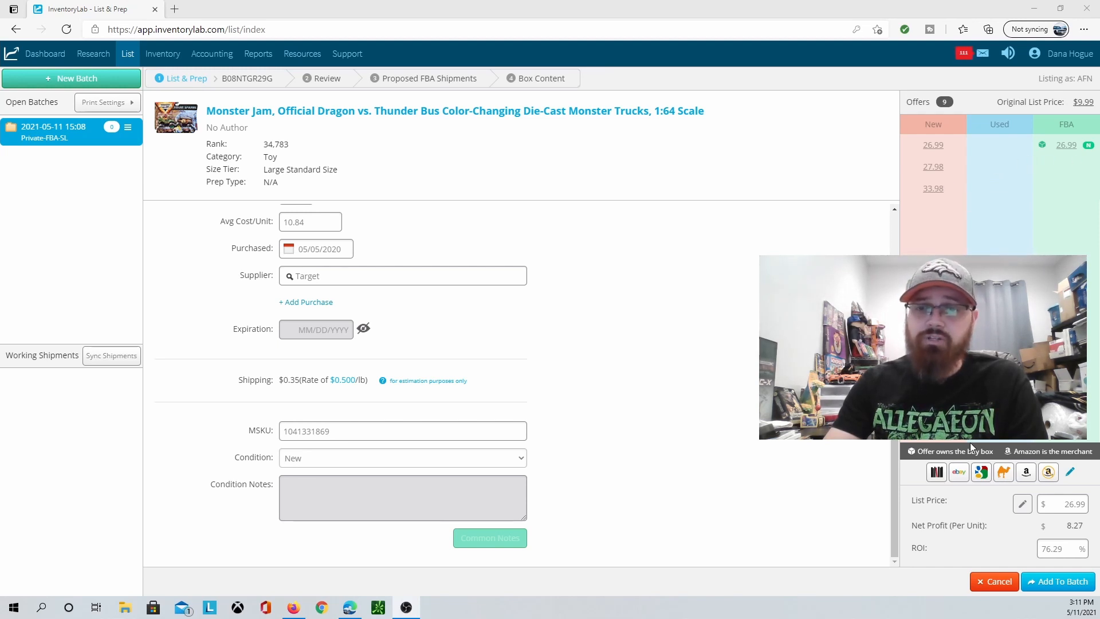
left_click(1042, 584)
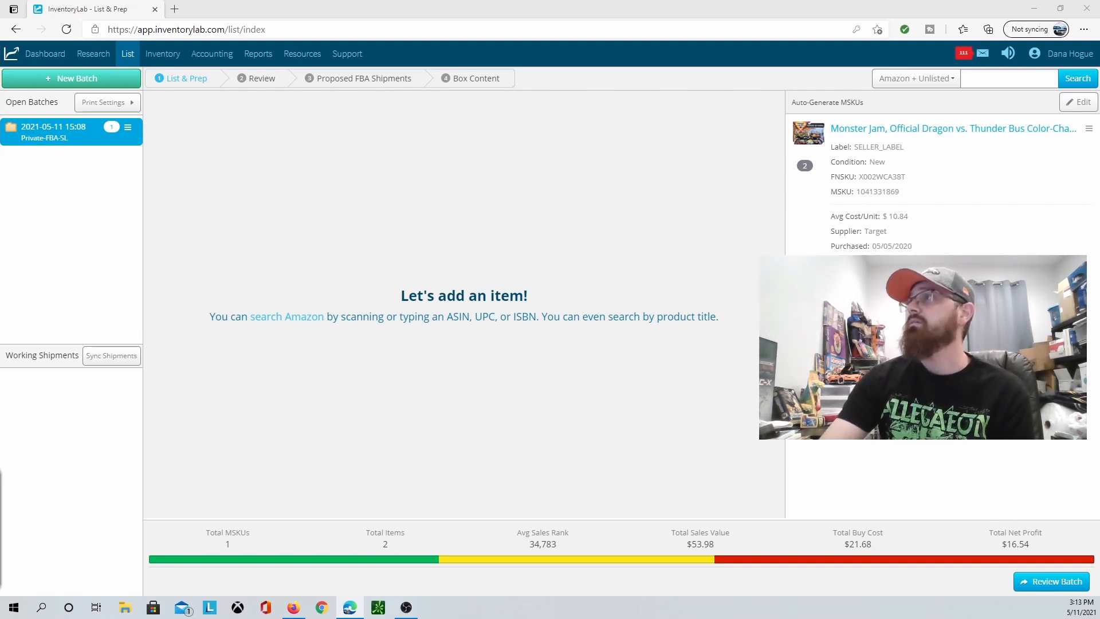
left_click(1006, 79)
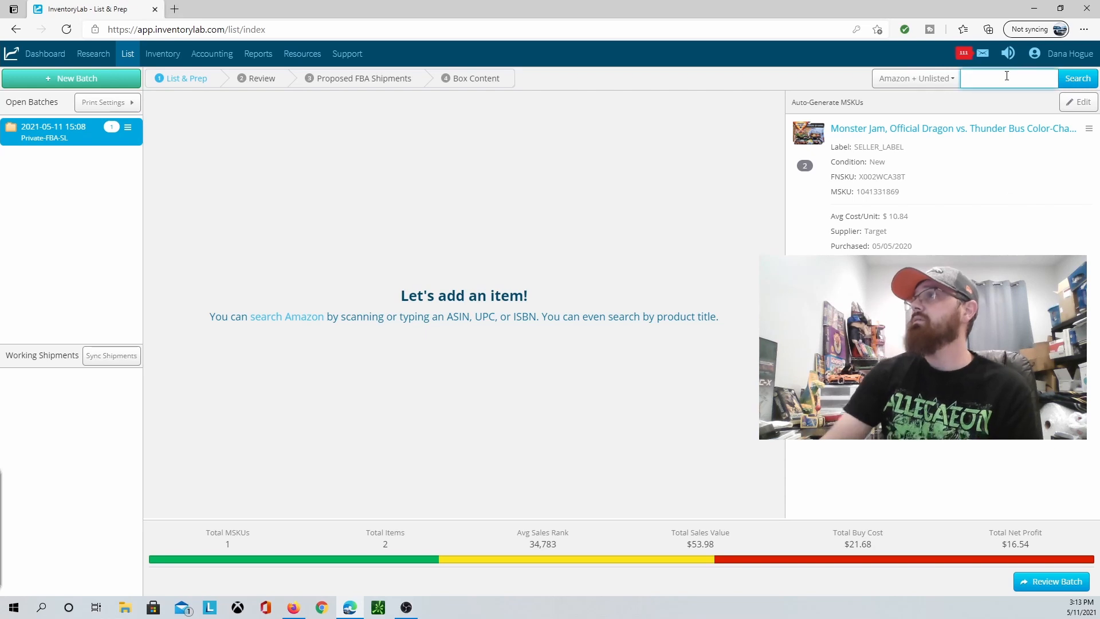
type("778988326206")
key("Return")
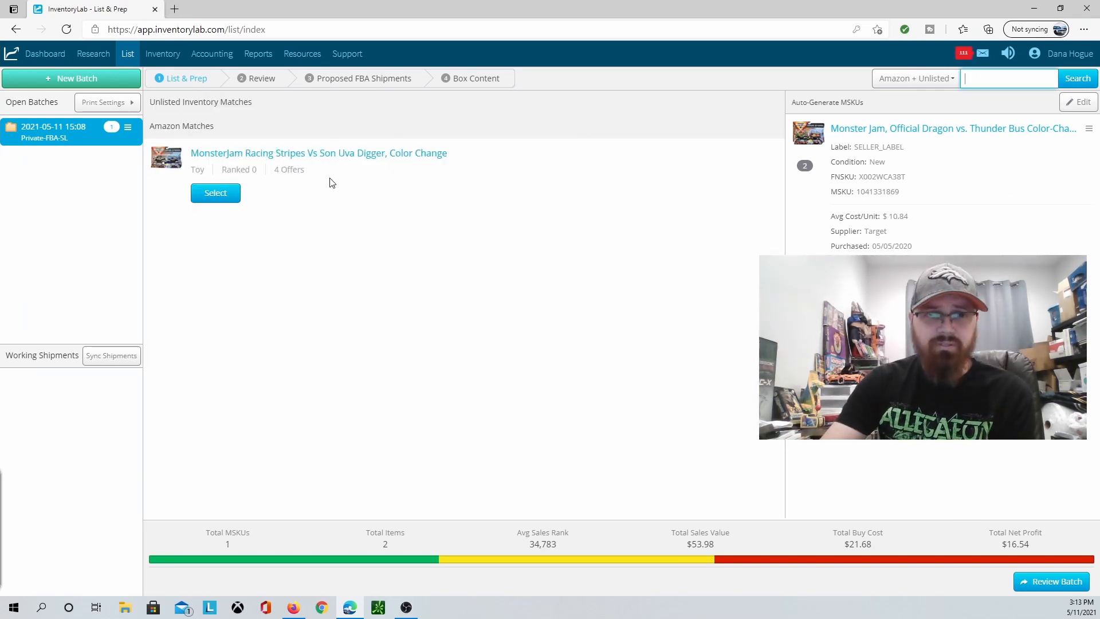
left_click(215, 199)
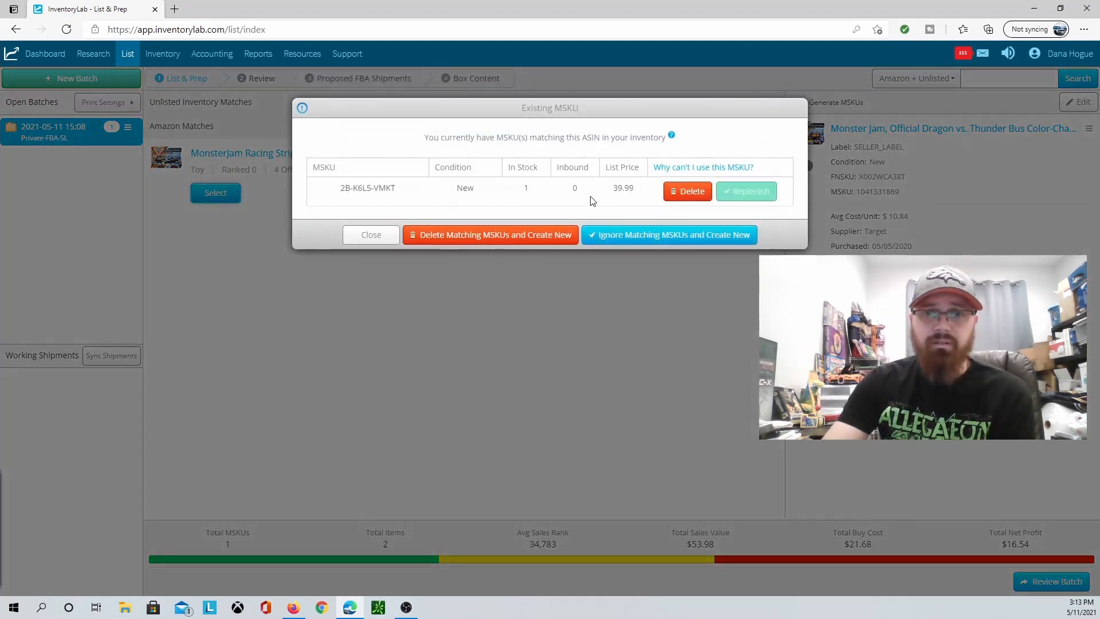
left_click(498, 237)
left_click(552, 202)
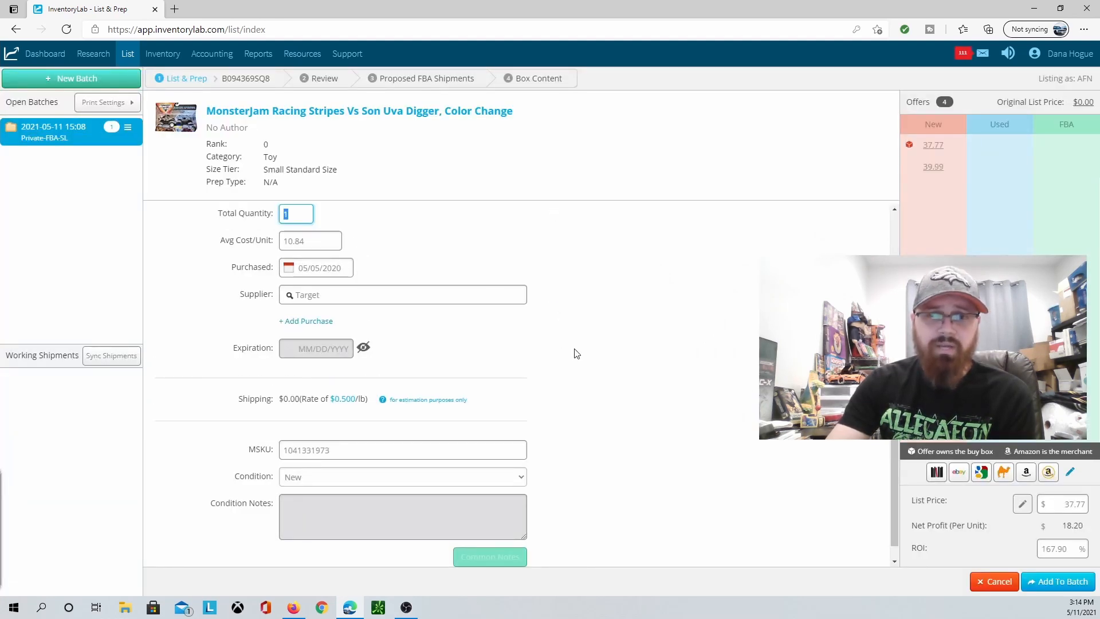
Add one MonsterJam Racing Stripes Vs Son Uva Digger item to the batch
scroll(705, 472, "down", 1)
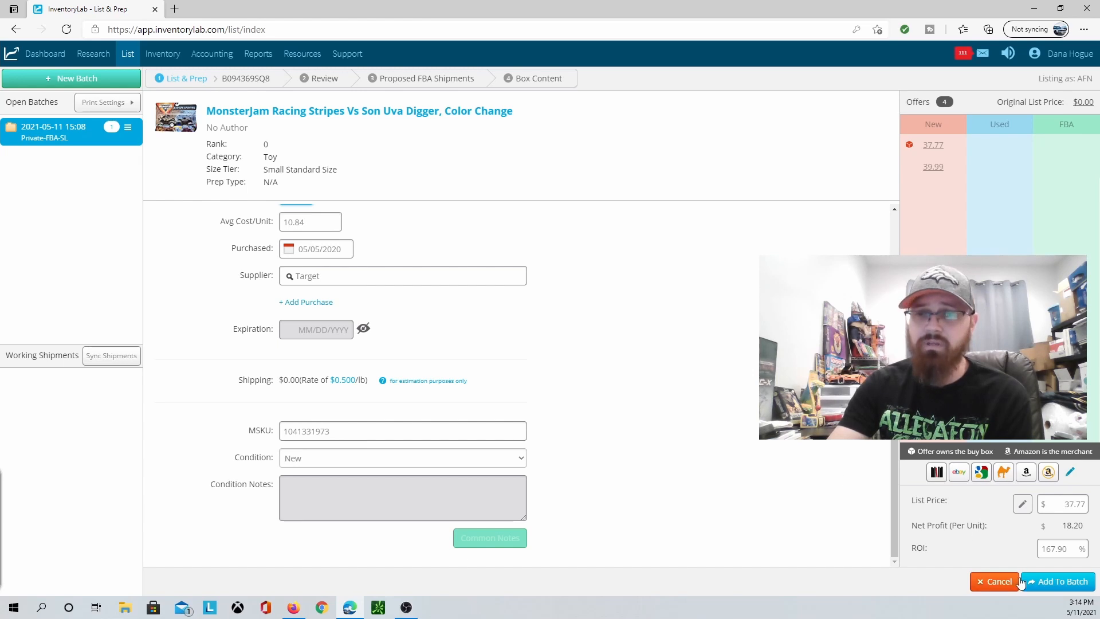
left_click(1057, 591)
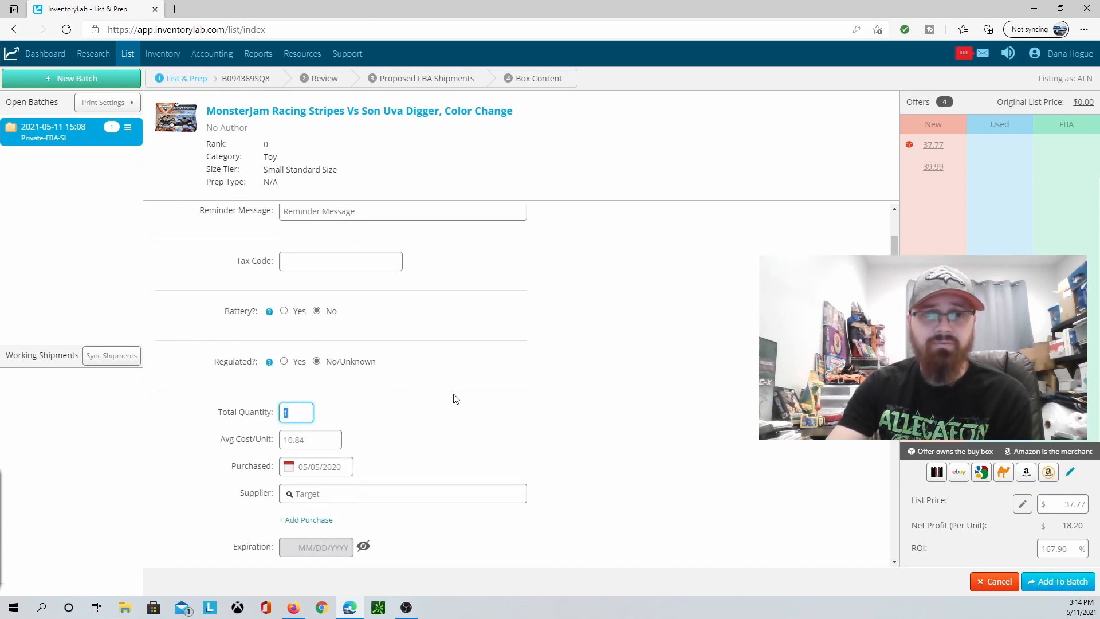
left_click(1057, 589)
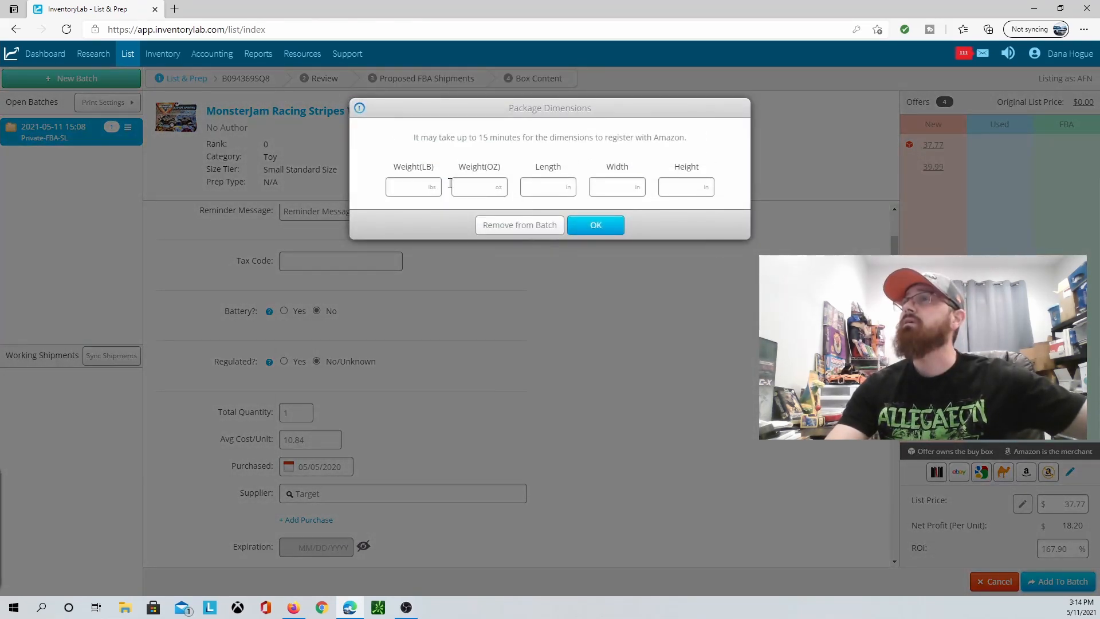
Enter package dimensions of 10 in length, 7 in width and 3 in height plus the weight in ounces, and confirm them
left_click(536, 185)
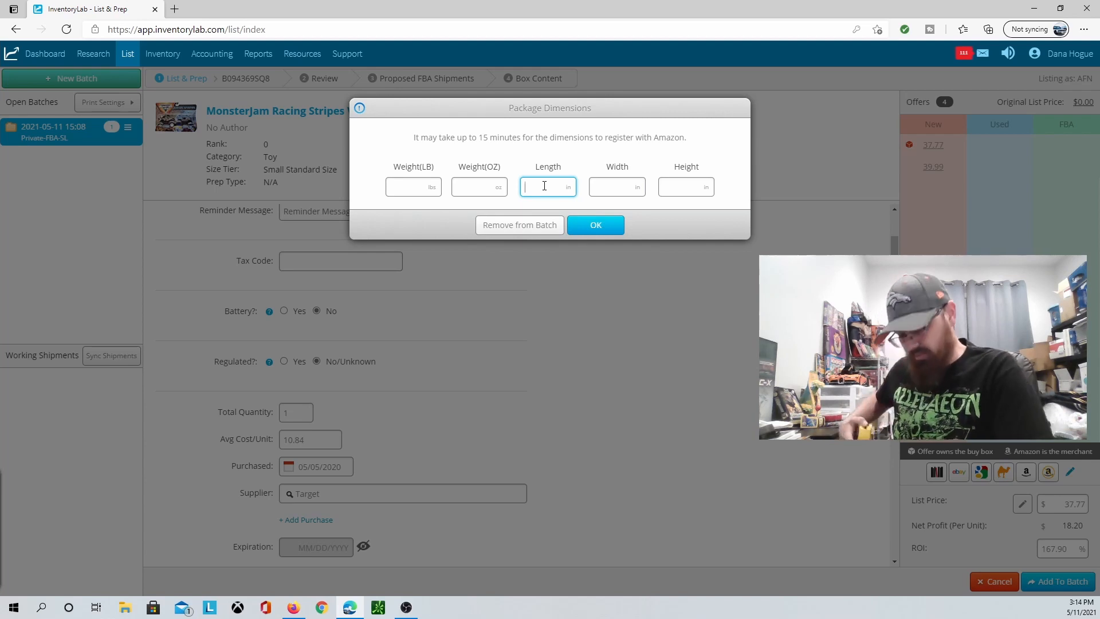
type("10")
key("Tab")
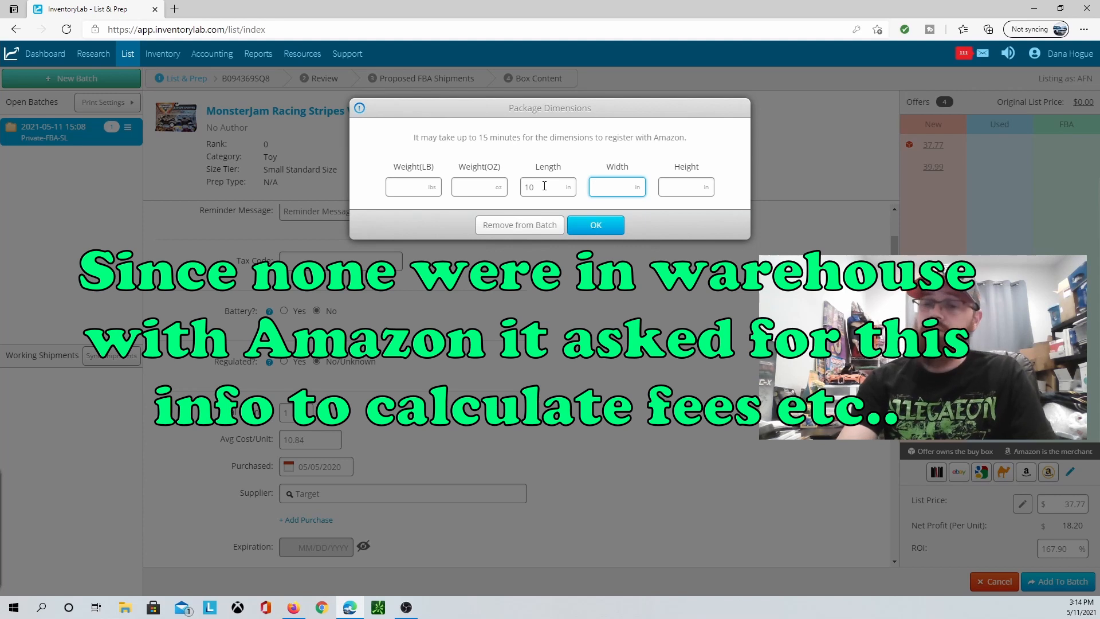
key("Tab")
left_click(458, 184)
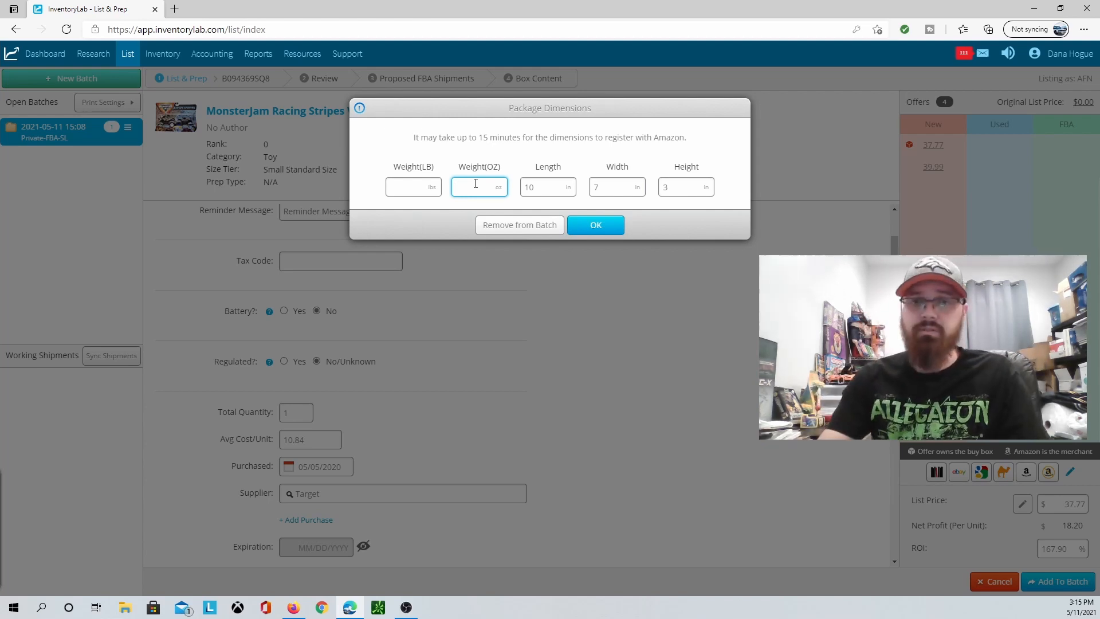
left_click(592, 222)
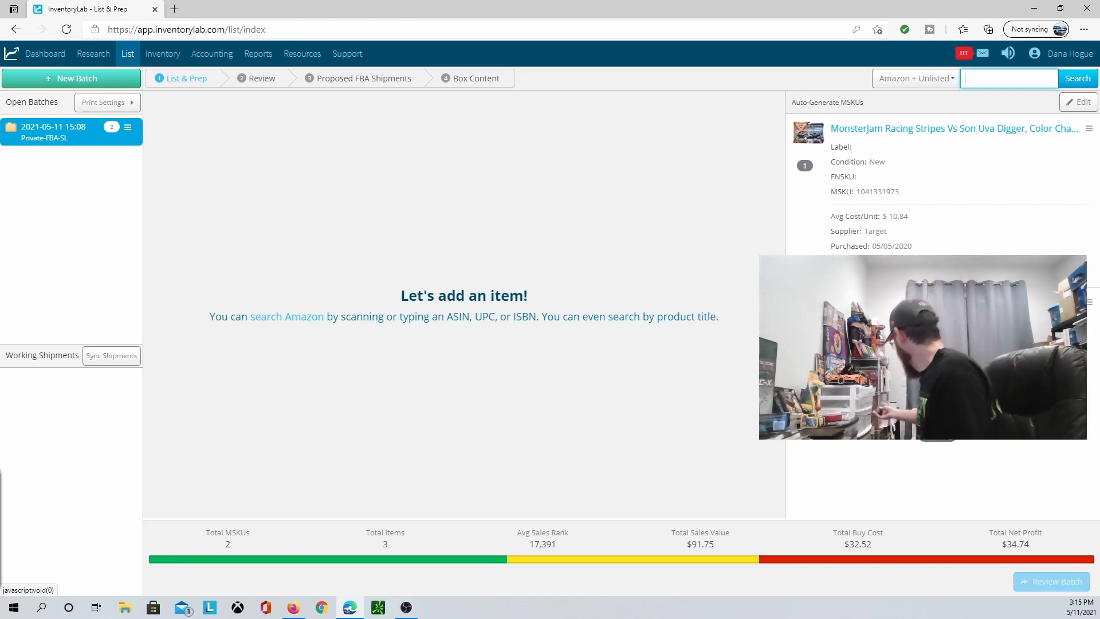
type("778988300558")
key("Return")
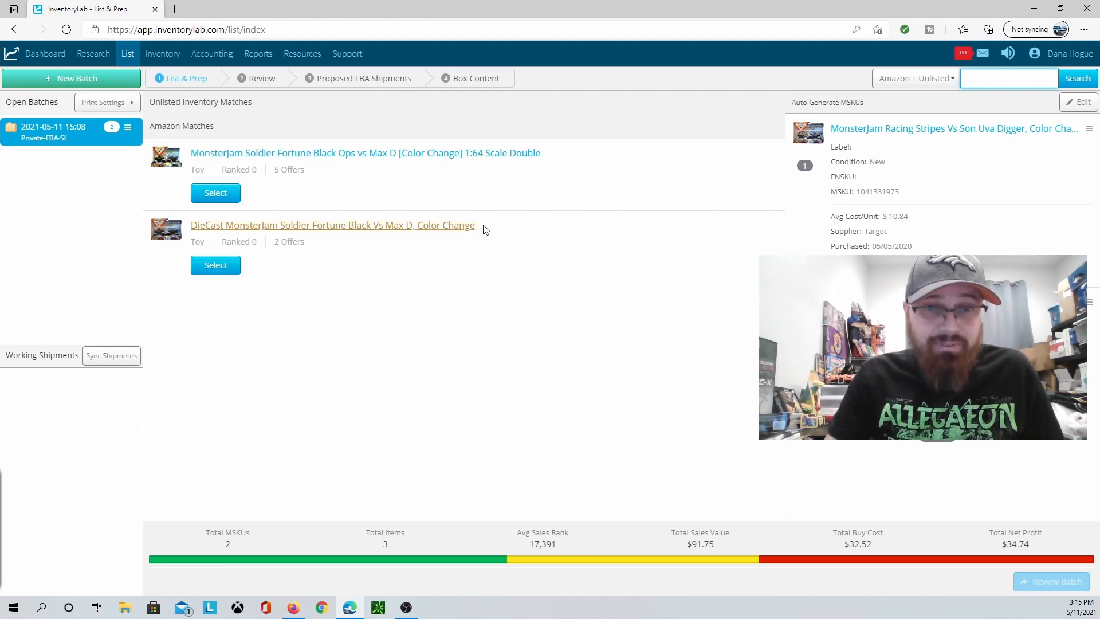
left_click(204, 195)
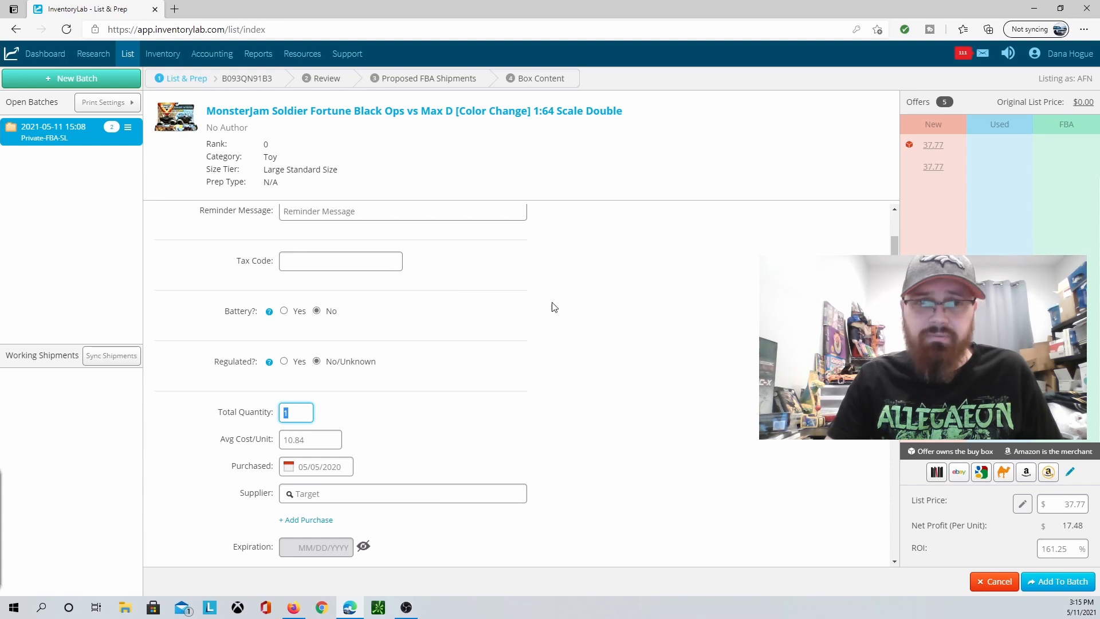
type("2")
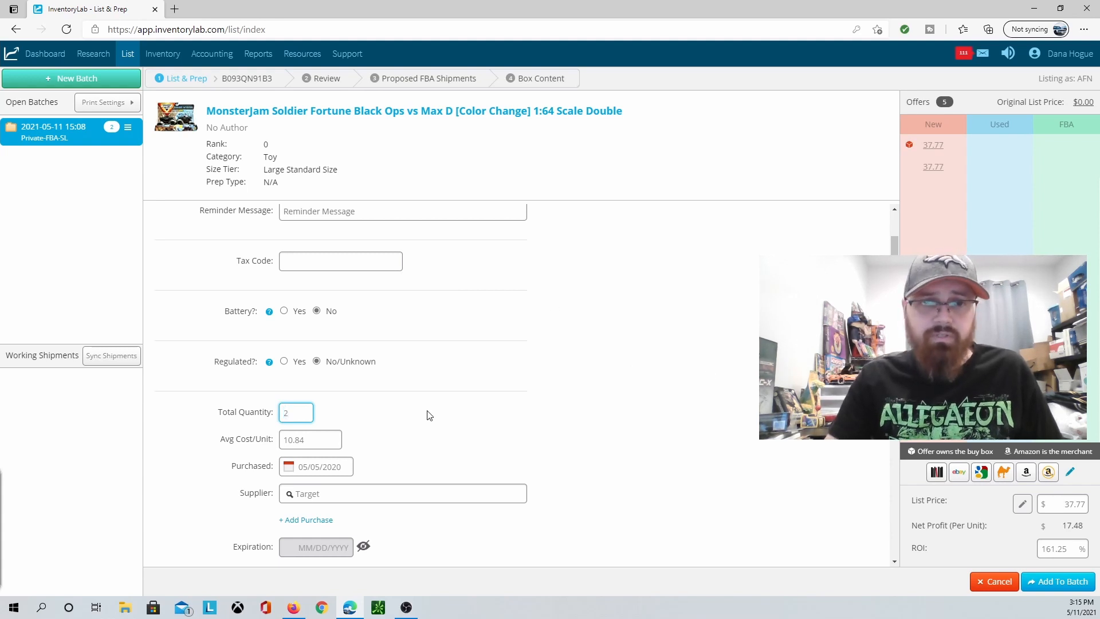
Add the MonsterJam Soldier Fortune Black Ops vs Max D item to the batch
left_click(1054, 582)
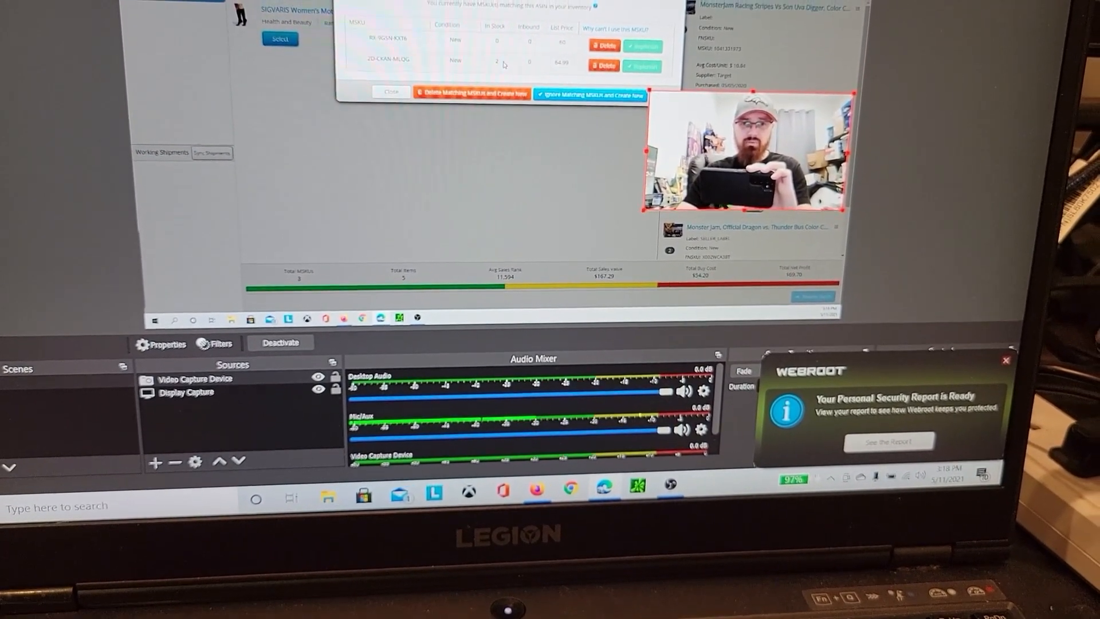
Create a new MSKU for the SIGVARIS Women's Motion Cushioned Cotton socks with total quantity 2, average unit cost 3.75 and supplier Estate
left_click(602, 58)
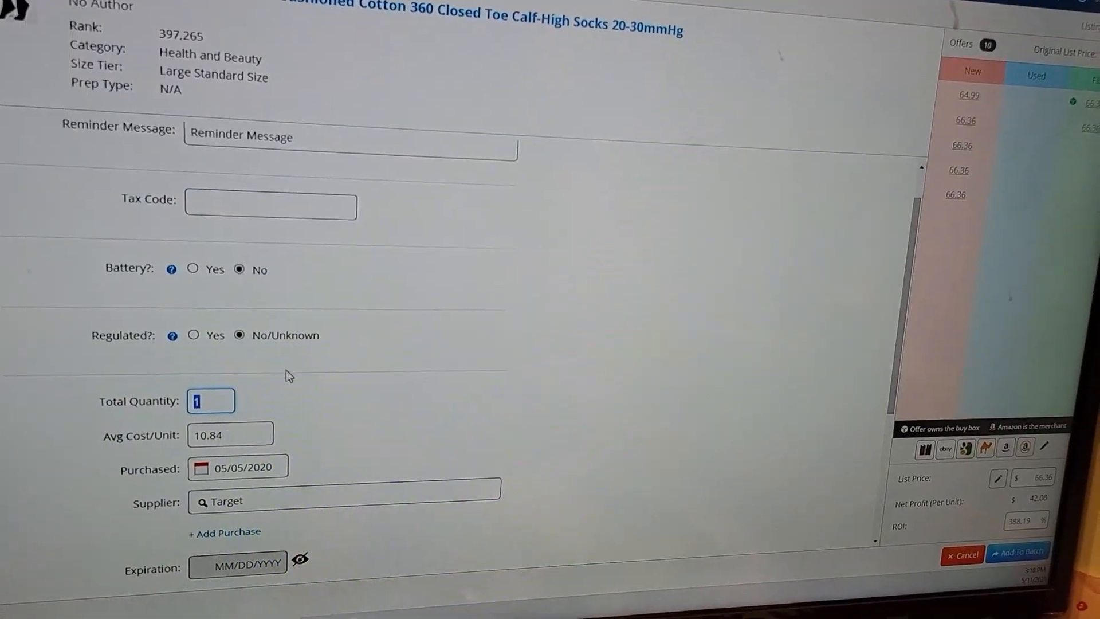
type("2")
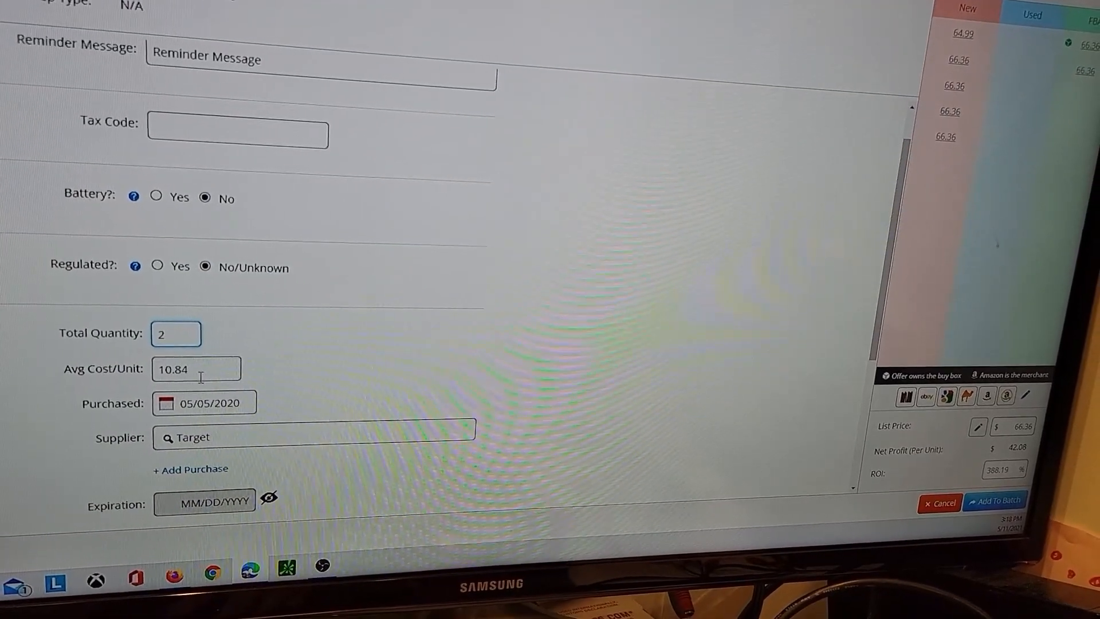
key("Tab")
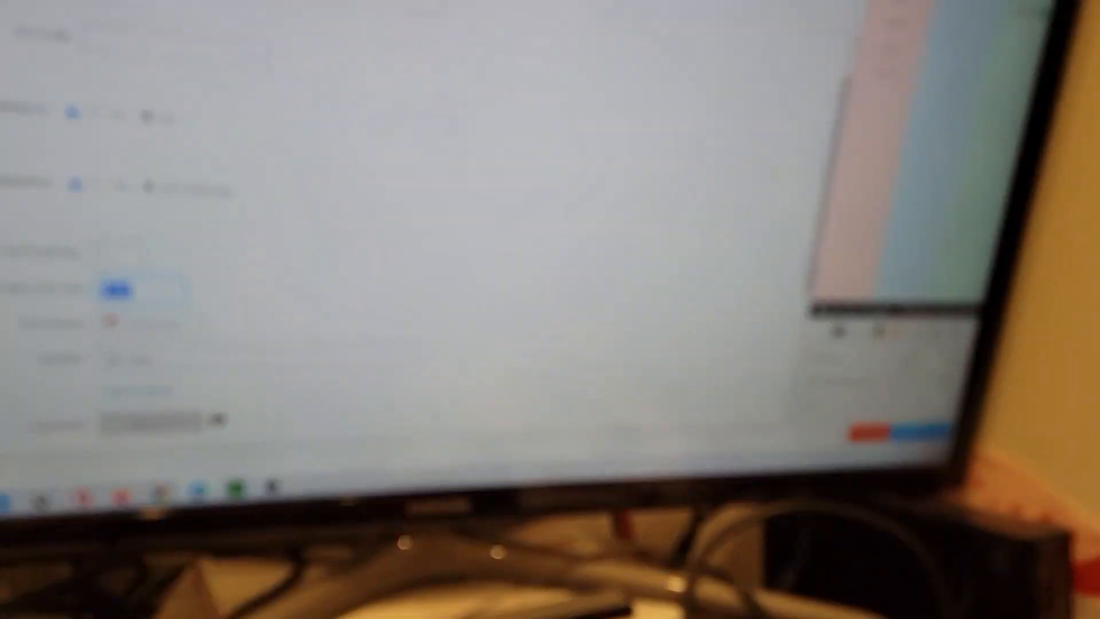
type("3.75")
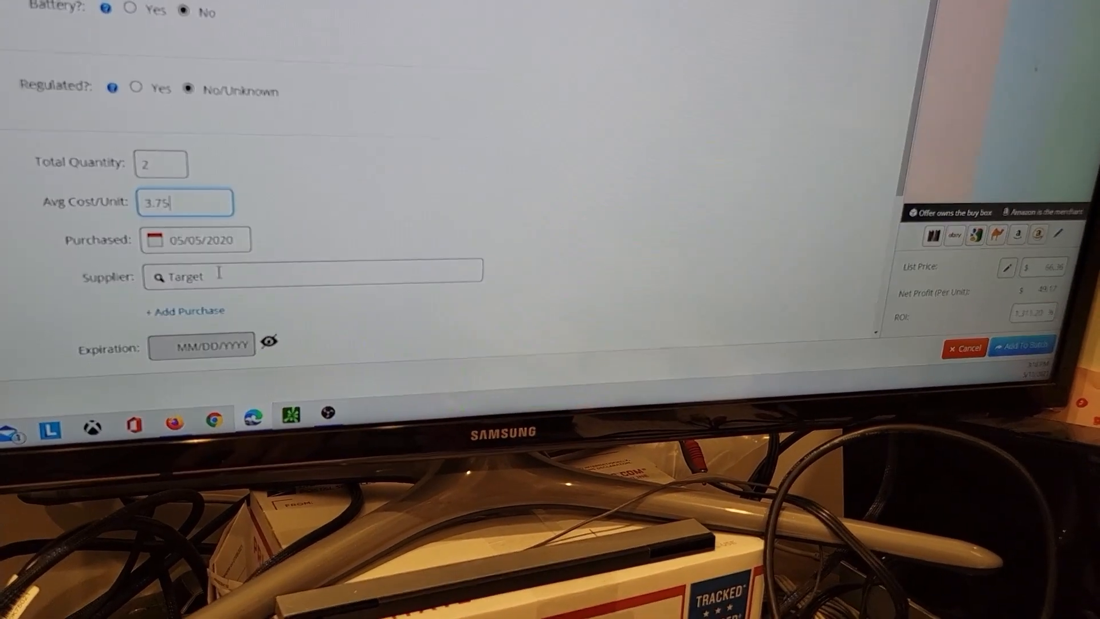
left_click(218, 274)
type("esr")
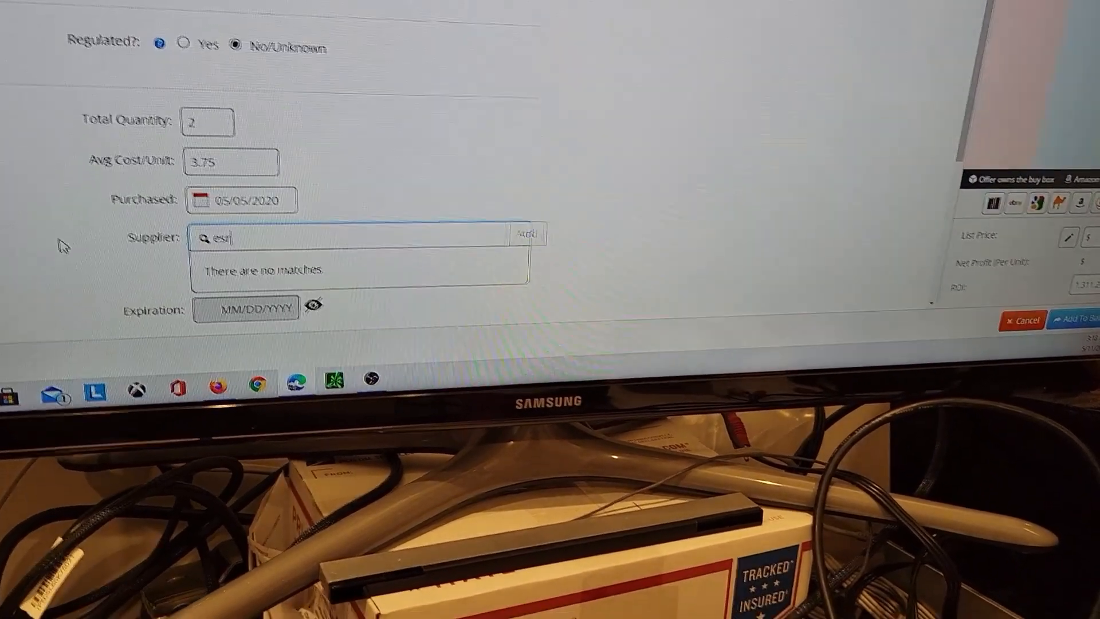
key("BackSpace")
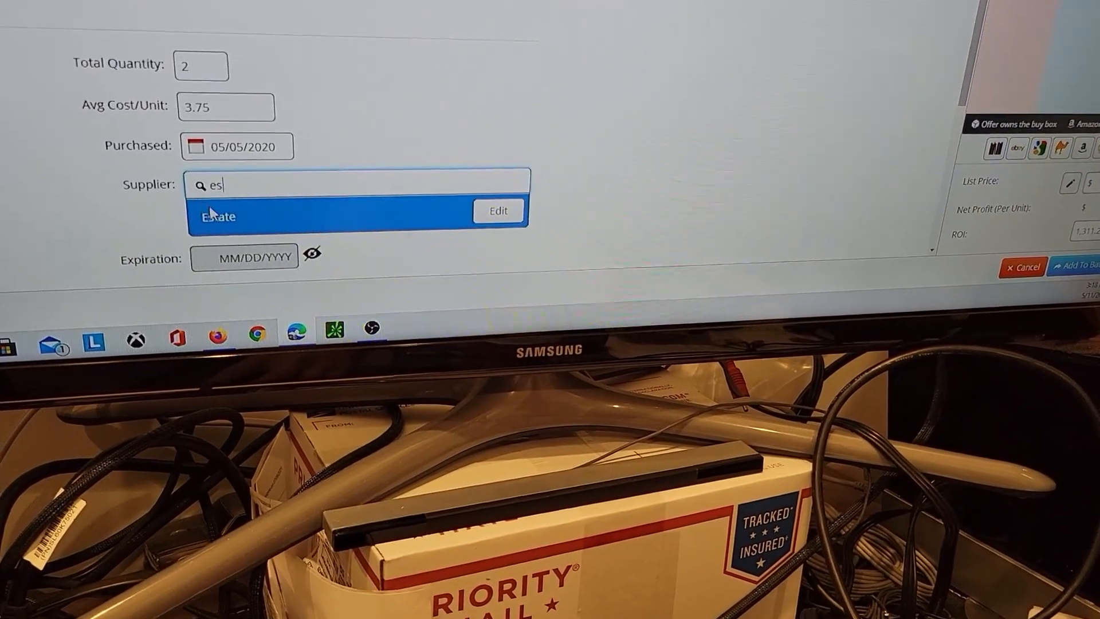
left_click(218, 215)
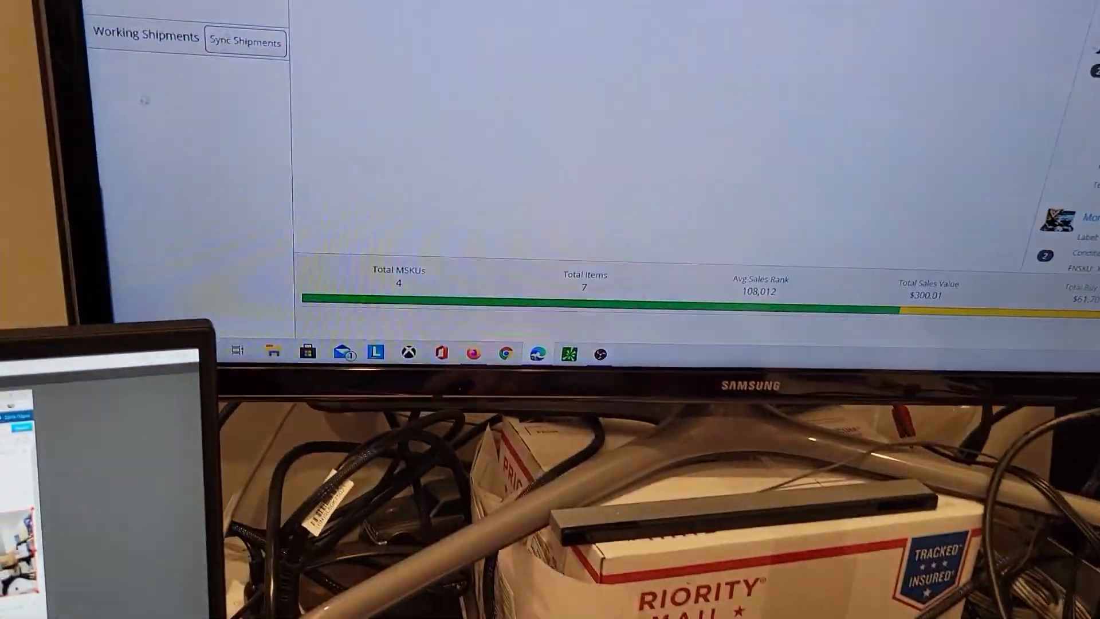
Delete the matching MSKUs of the other SIGVARIS Women's Motion socks listing, create a new one with quantity 2 and add it to the batch
left_click(346, 177)
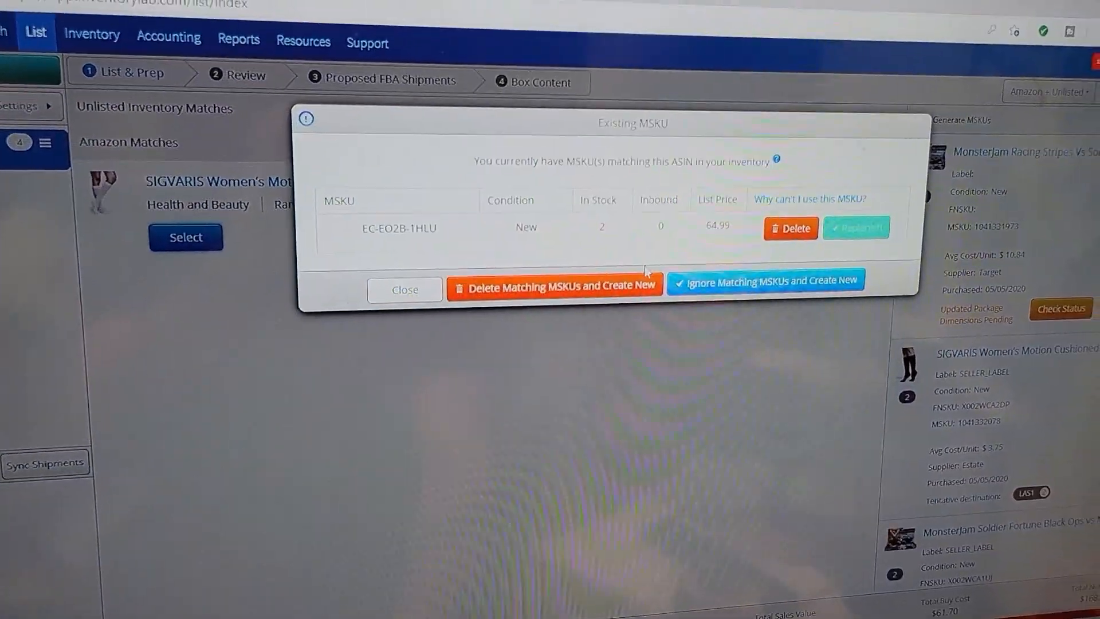
left_click(645, 283)
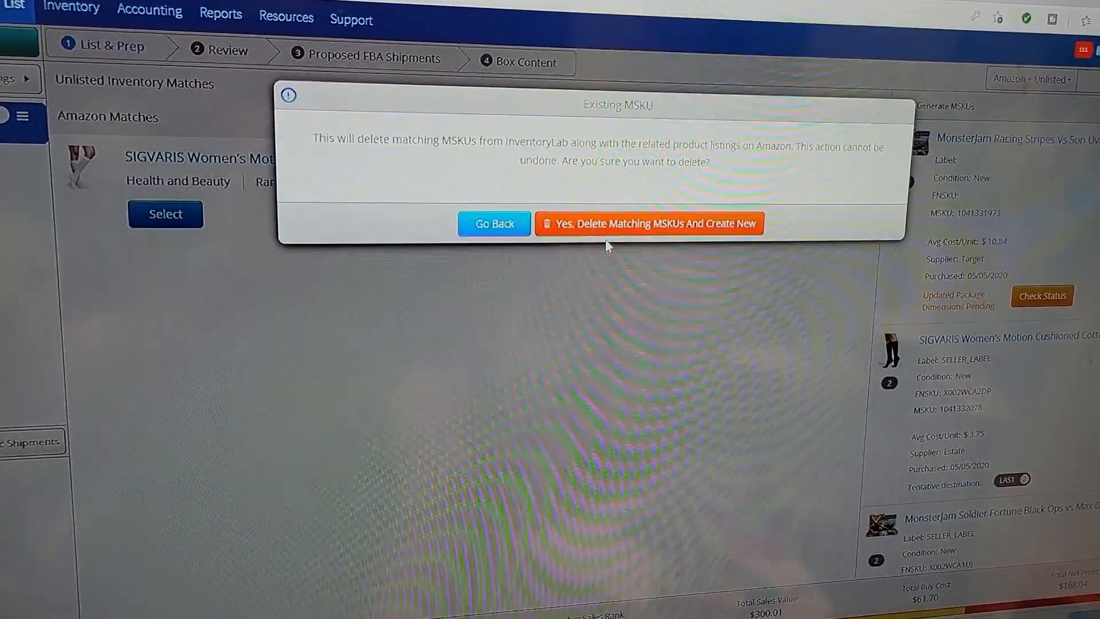
left_click(607, 226)
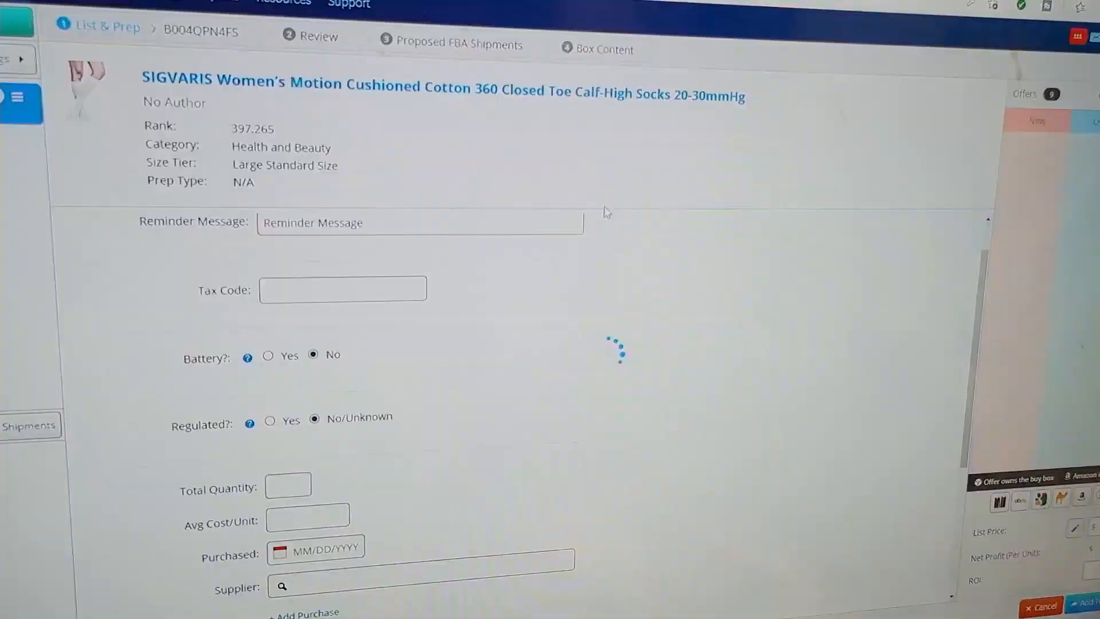
type("2")
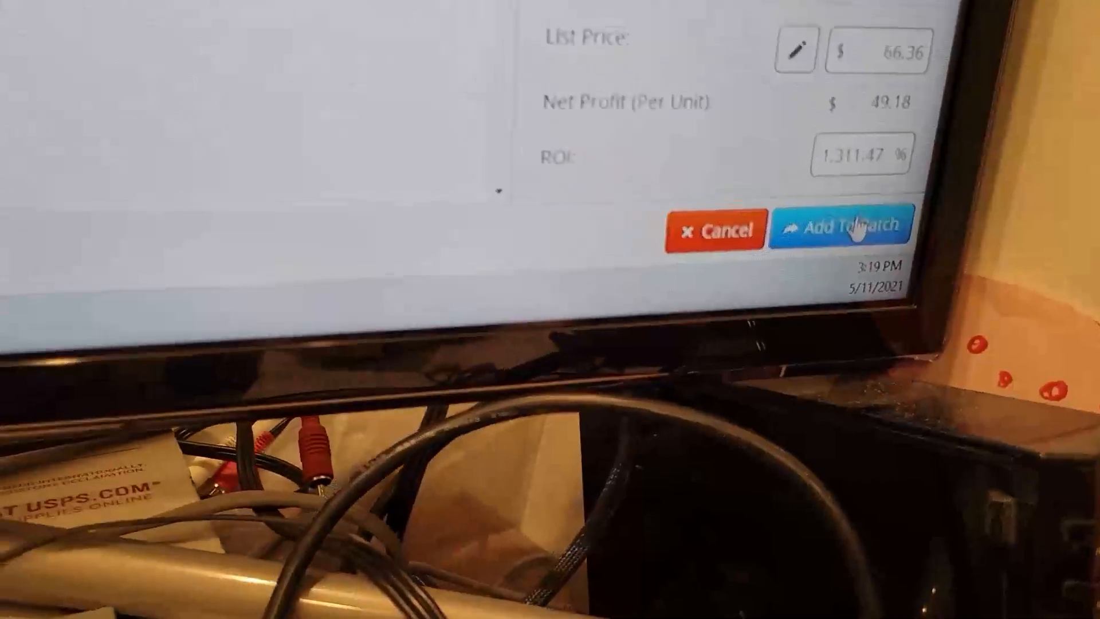
left_click(795, 239)
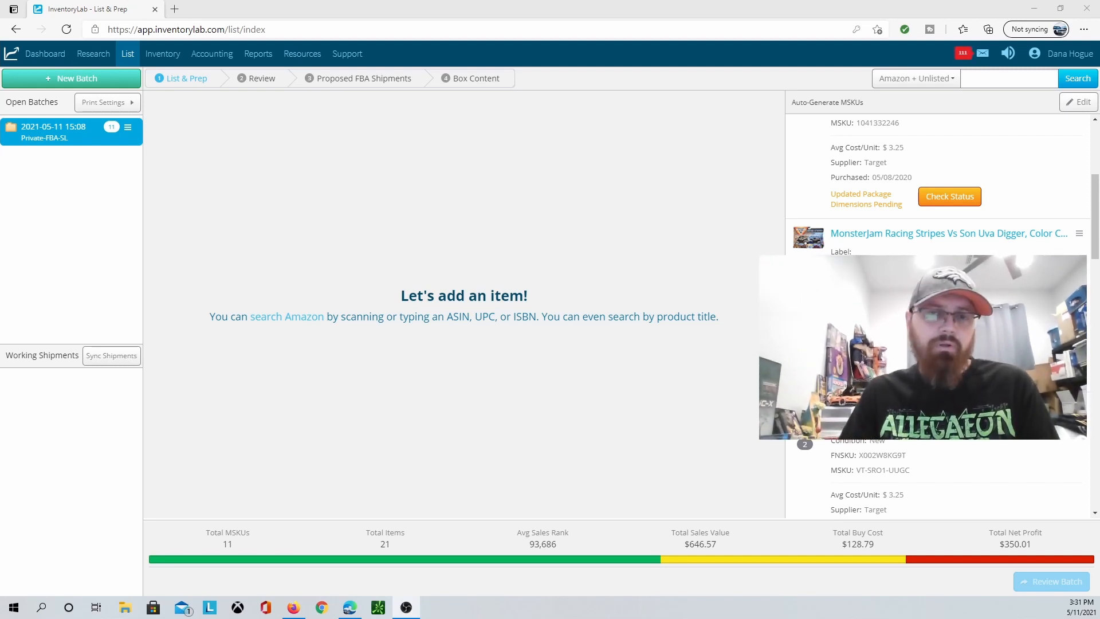
Search for ASIN B093GQ17JW, select the Tech-Deck 2021 Enjoi Skateboards Chameleons Blue fingerboard, and replenish its existing MSKU
left_click(984, 80)
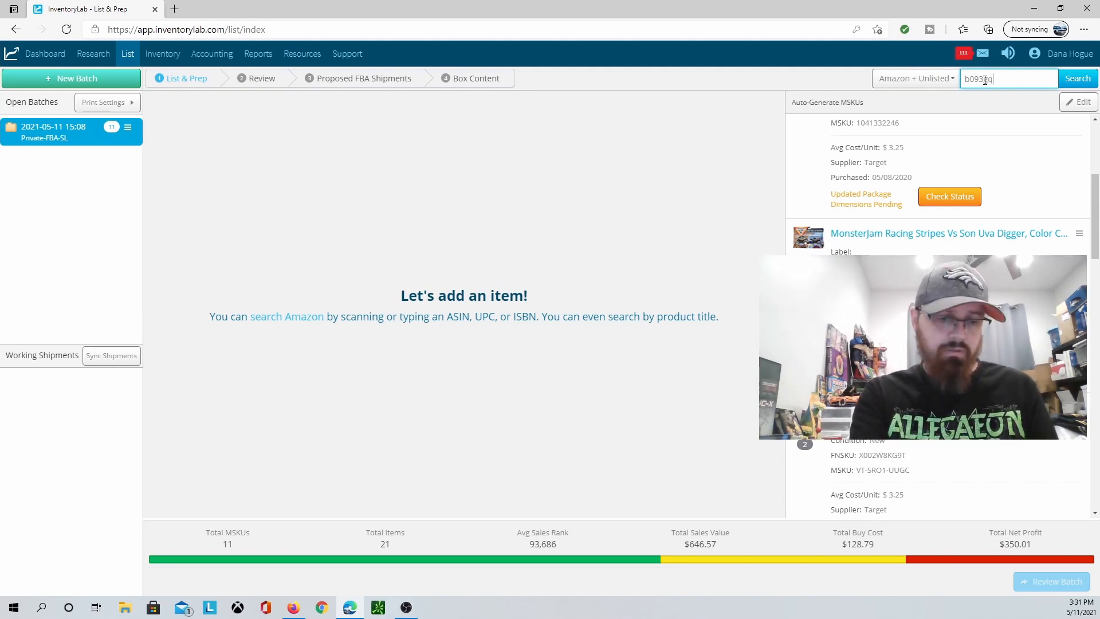
type("7")
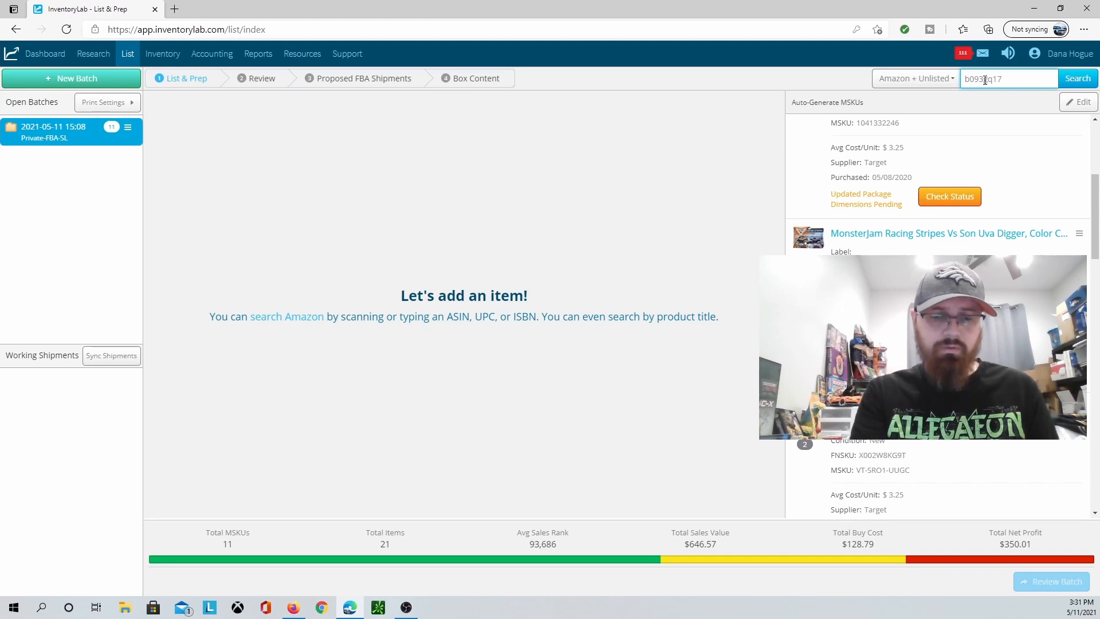
type("jw")
key("Return")
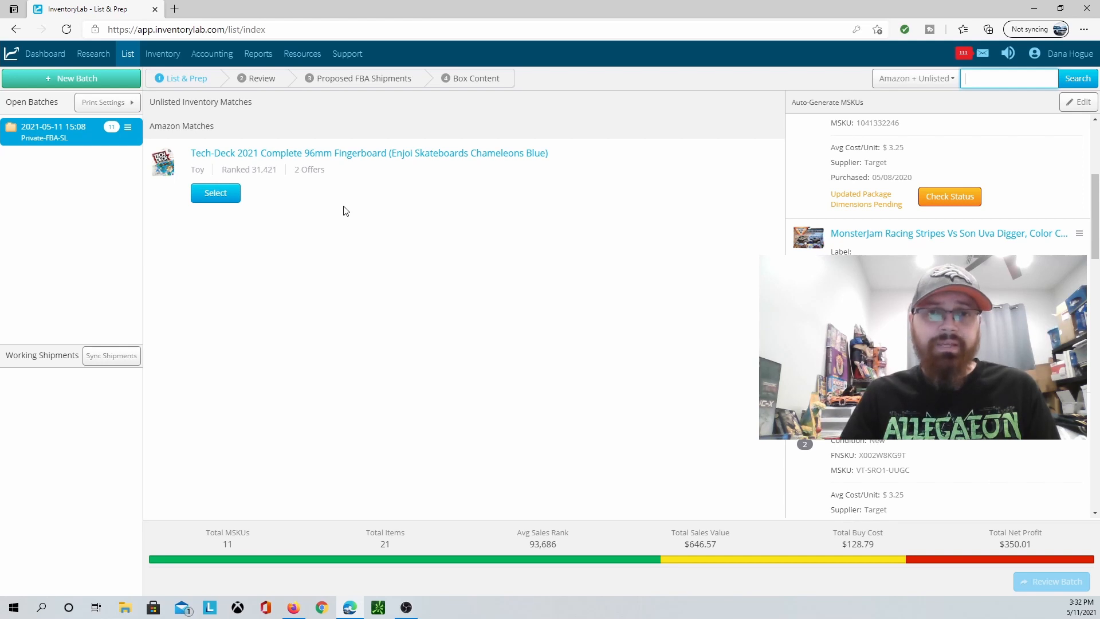
left_click(220, 198)
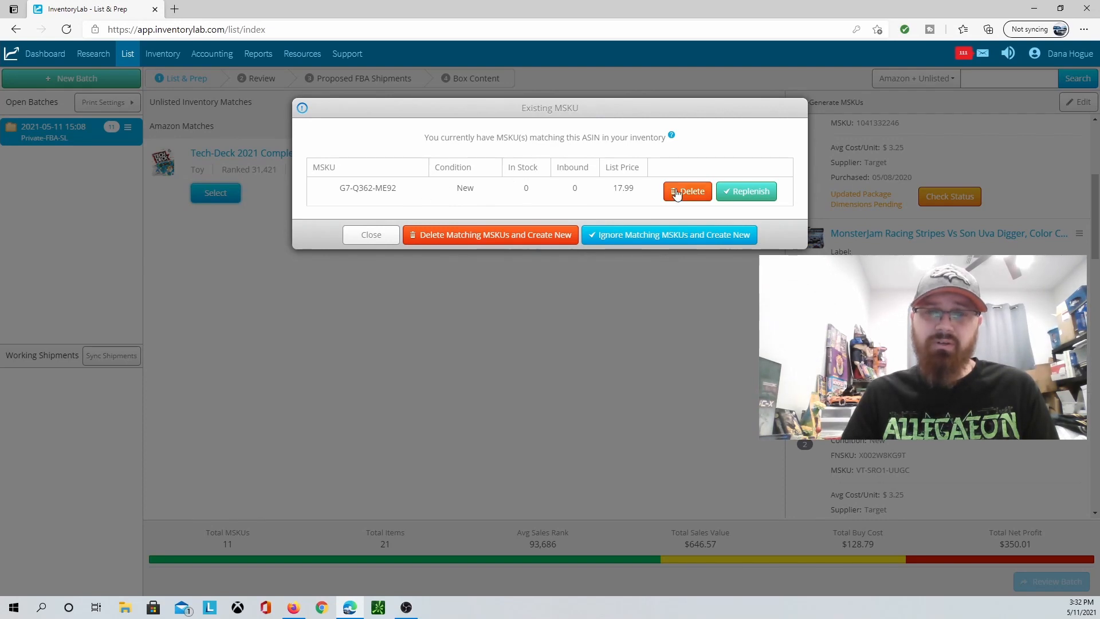
left_click(748, 193)
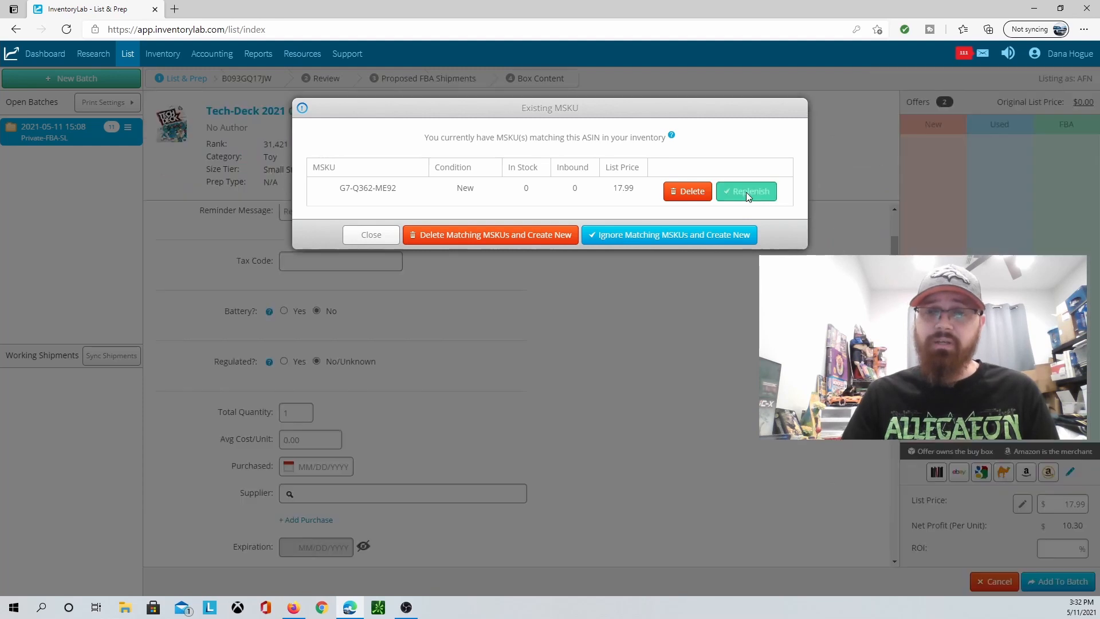
Add two Tech-Deck Chameleons Blue fingerboards to the batch with average unit cost 3.25, purchase date 05/08/2020 and supplier Target
type("2")
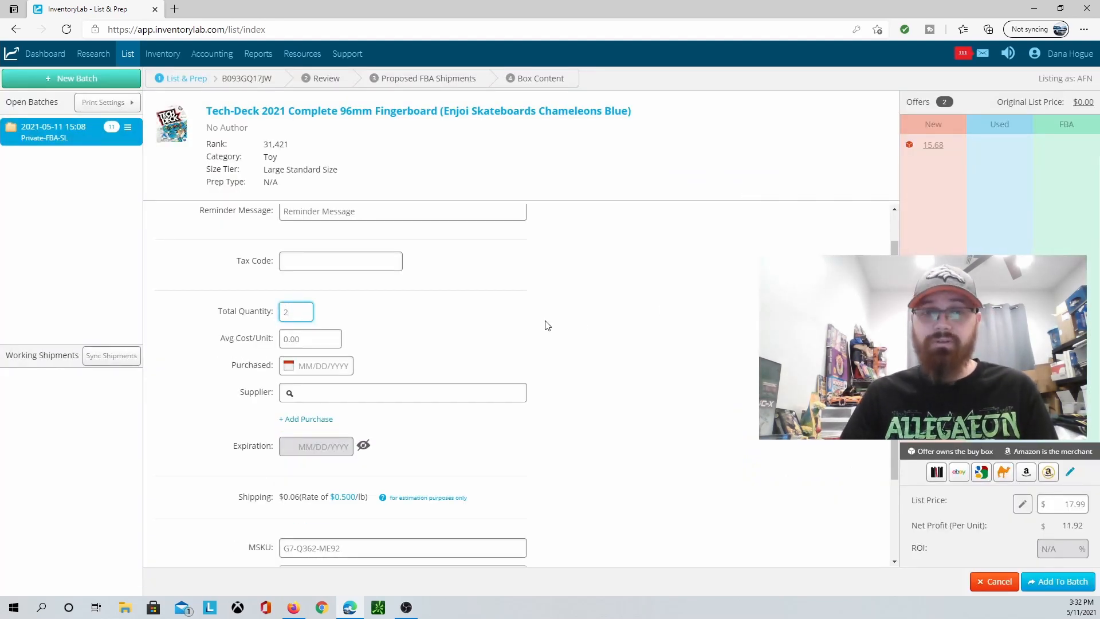
left_click(321, 337)
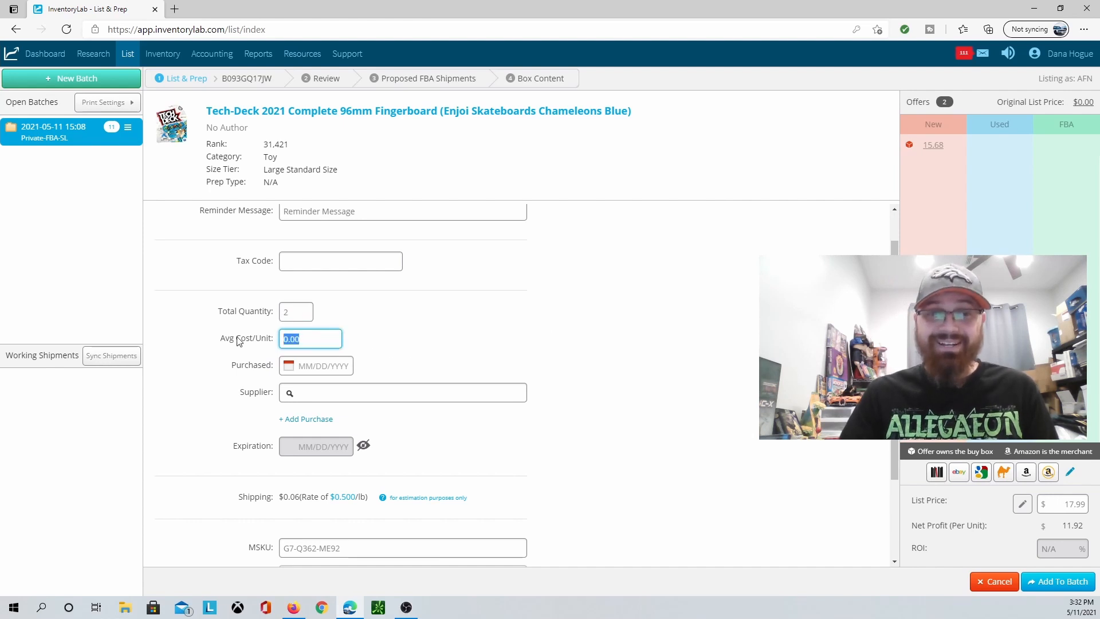
type("3.25")
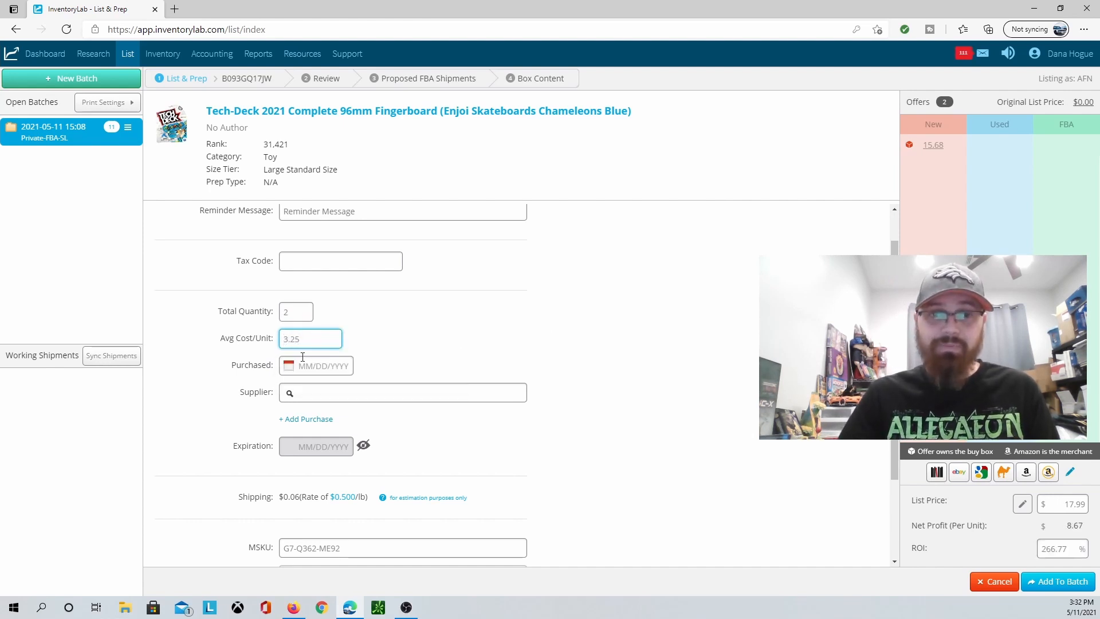
left_click(319, 366)
left_click(315, 417)
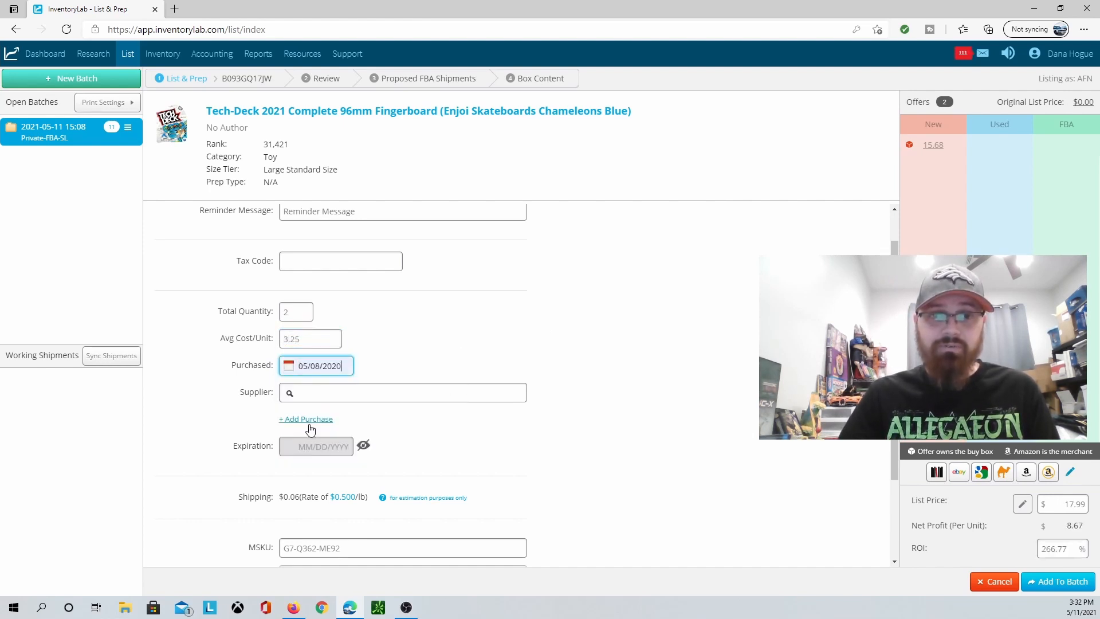
left_click(315, 394)
left_click(305, 426)
left_click(240, 388)
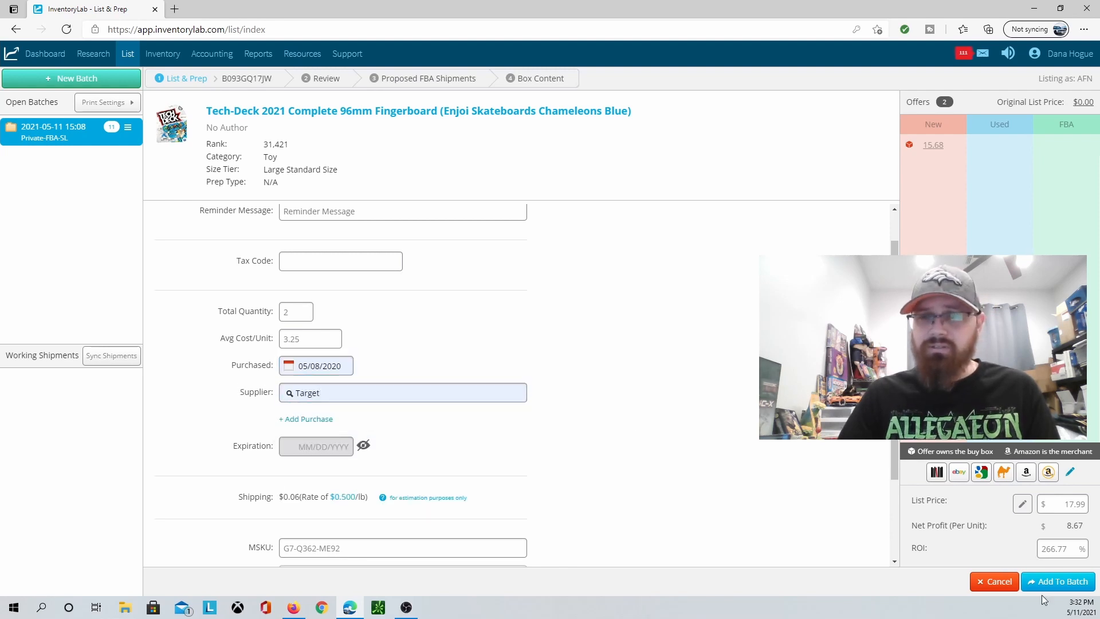
left_click(1060, 583)
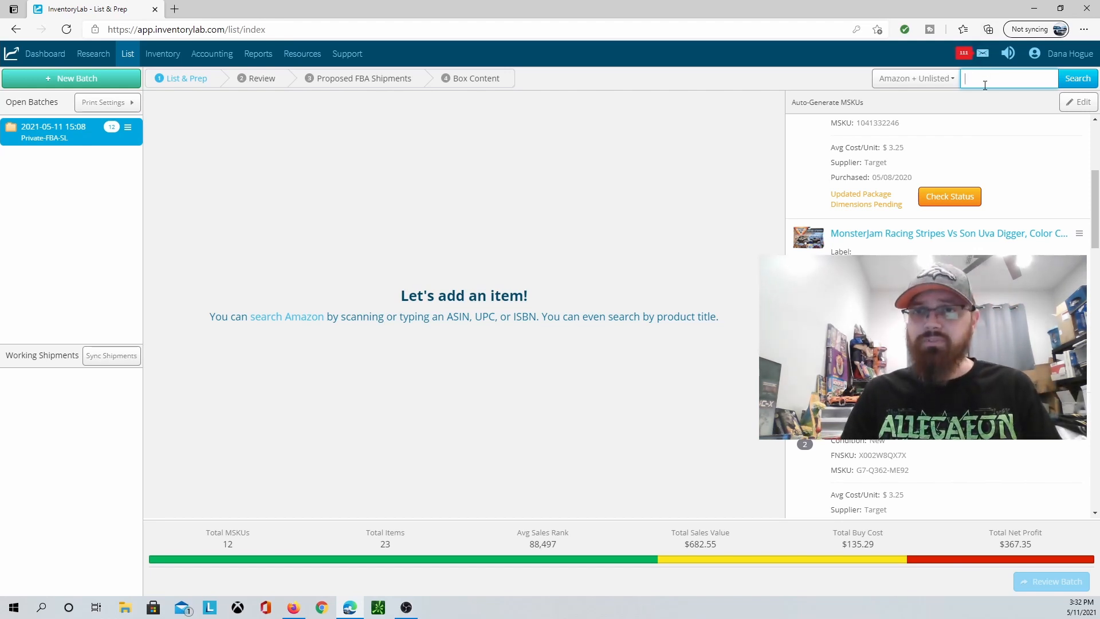
Search for "tech deck chameleon" and look through the Amazon matches for the next fingerboard
type("tech deck")
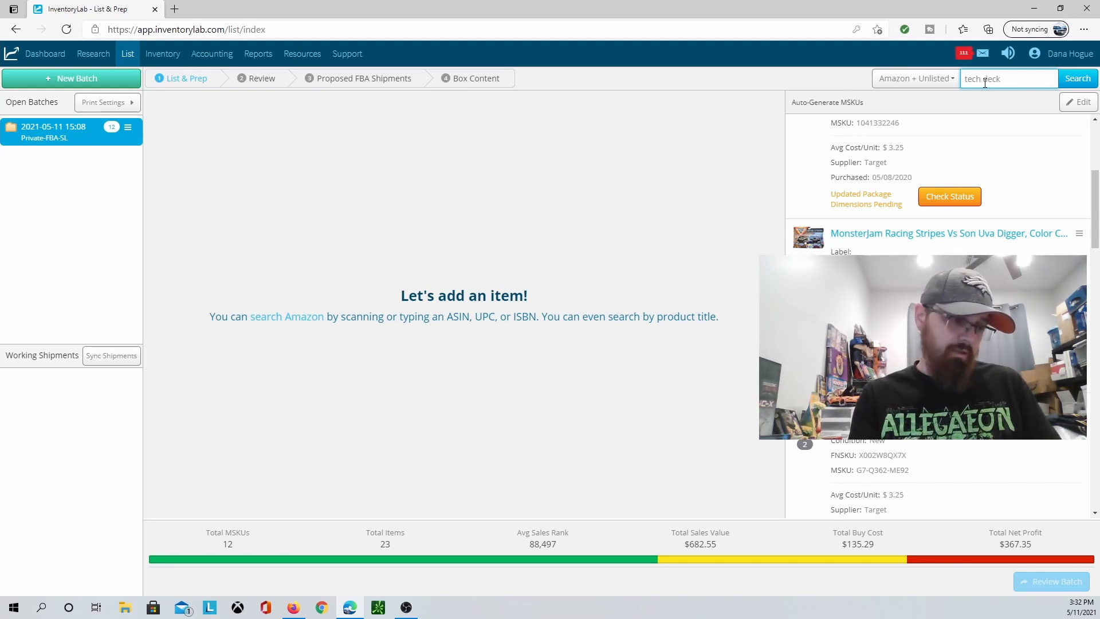
type(" cham")
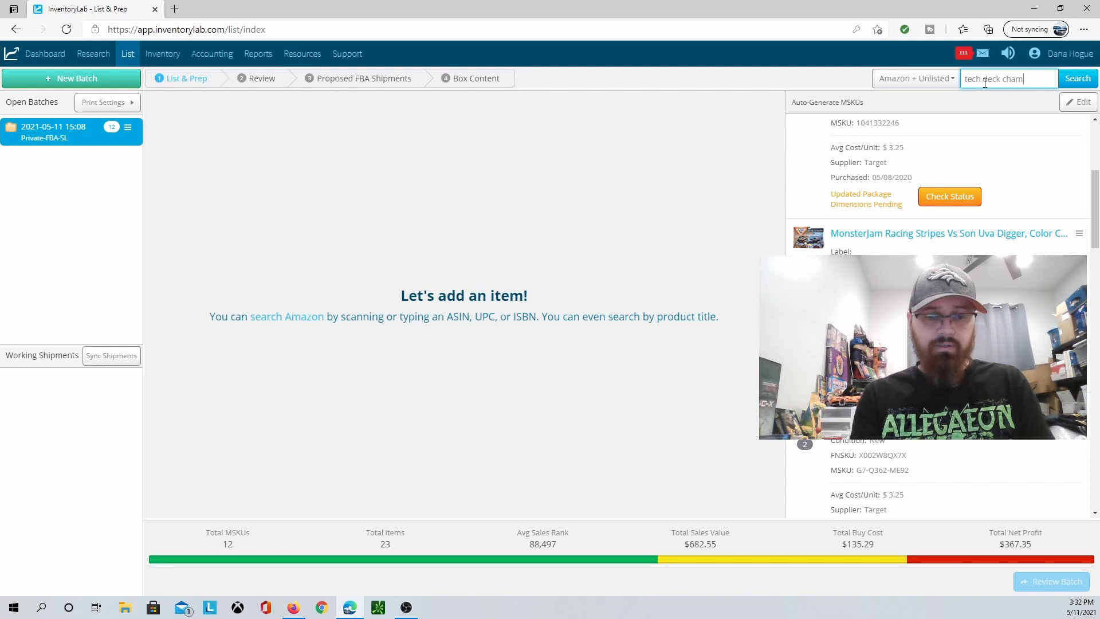
type("eleon")
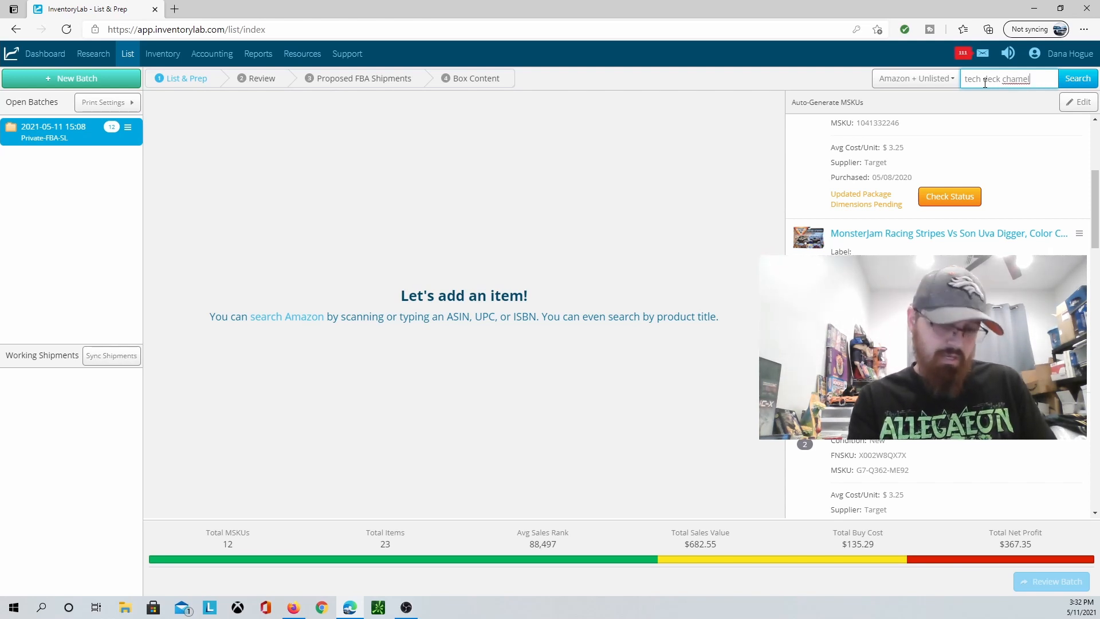
key("Return")
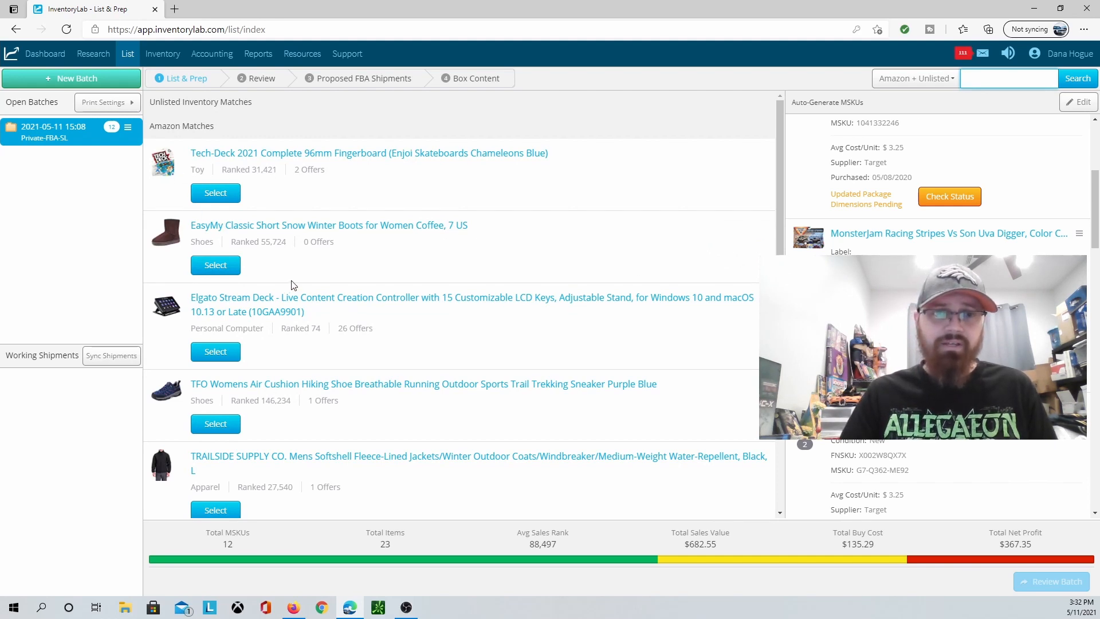
scroll(293, 285, "down", 5)
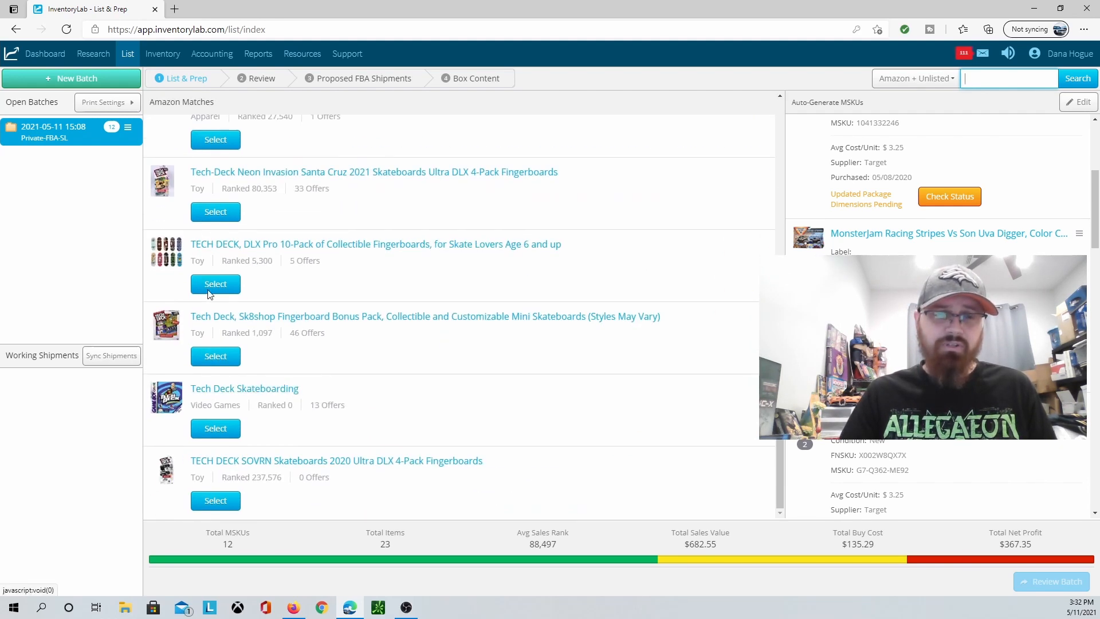
scroll(312, 311, "up", 4)
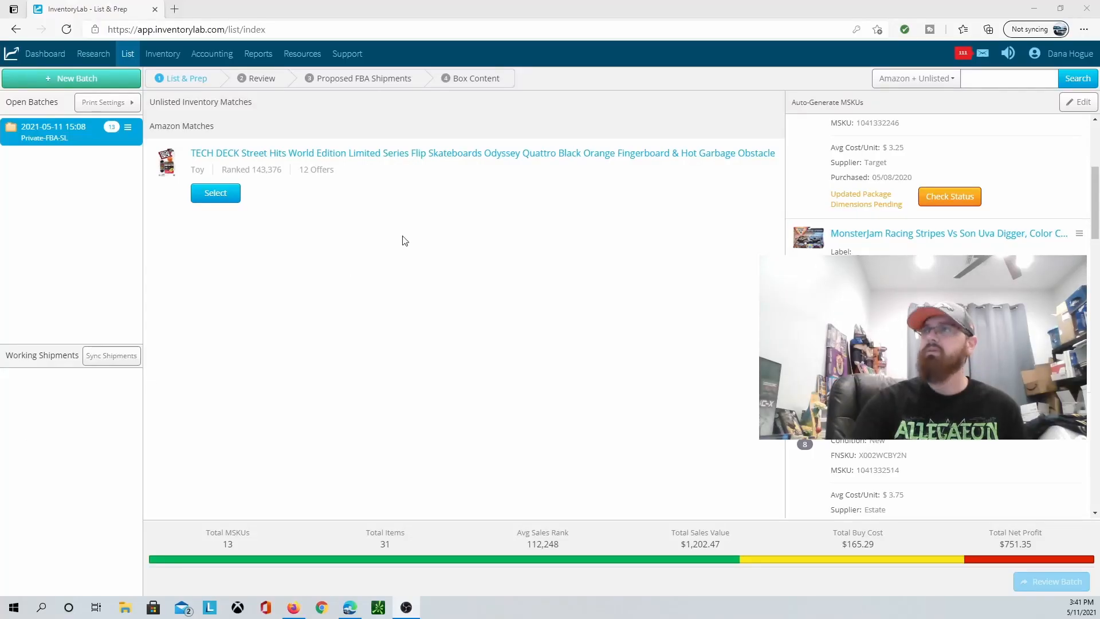
Select the TECH DECK Street Hits Flip Skateboards Odyssey Quattro listing and set quantity 2, average unit cost 5.39 and purchase date 05/06/2020
left_click(234, 197)
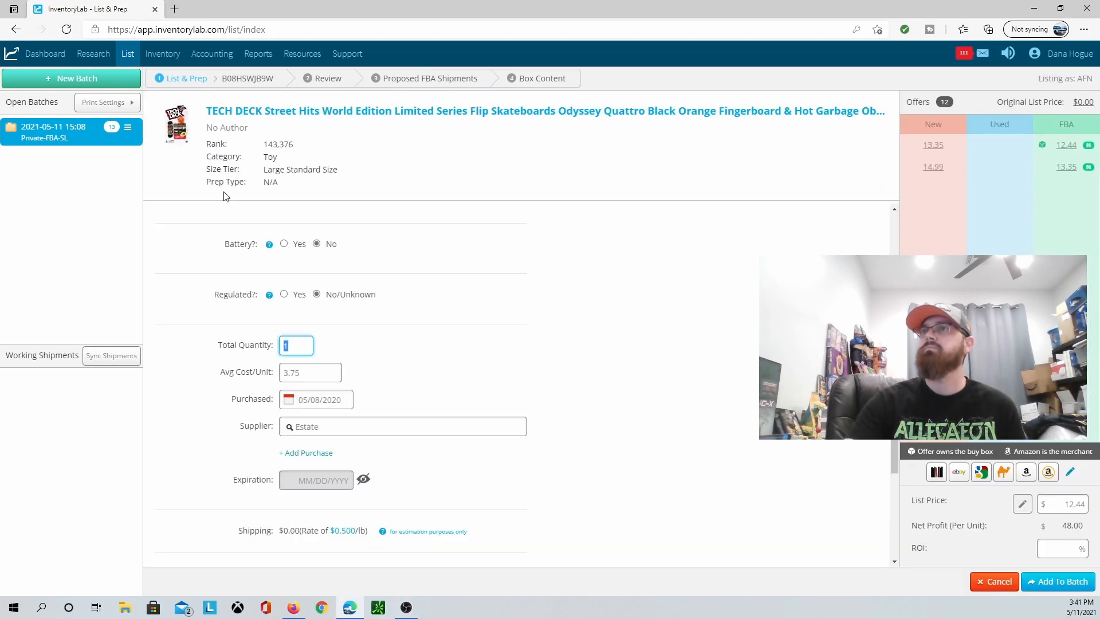
type("2")
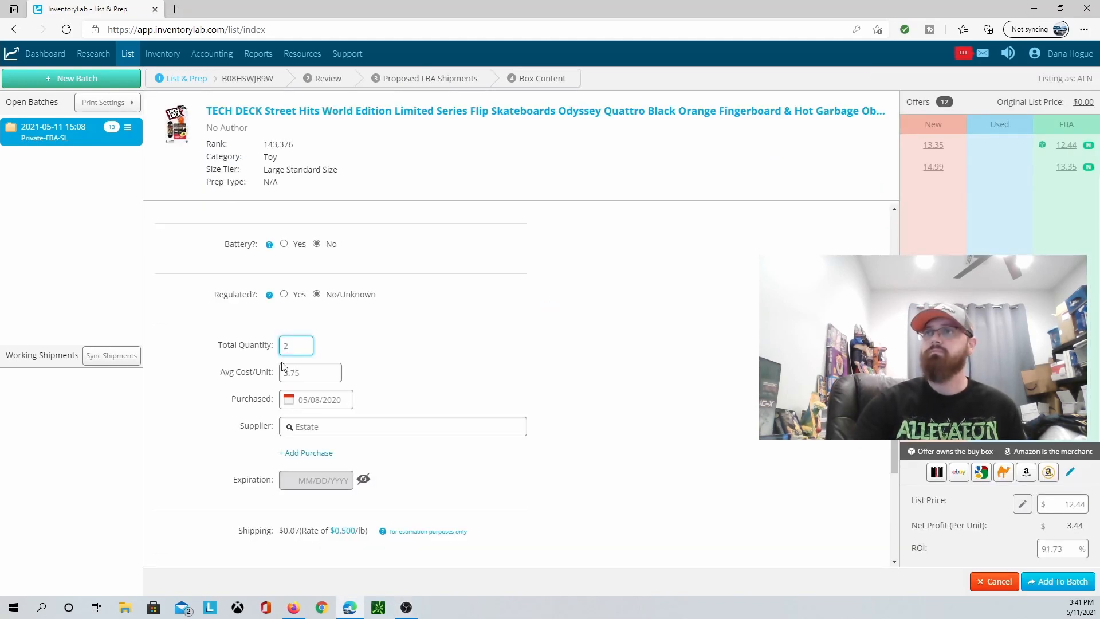
left_click(299, 373)
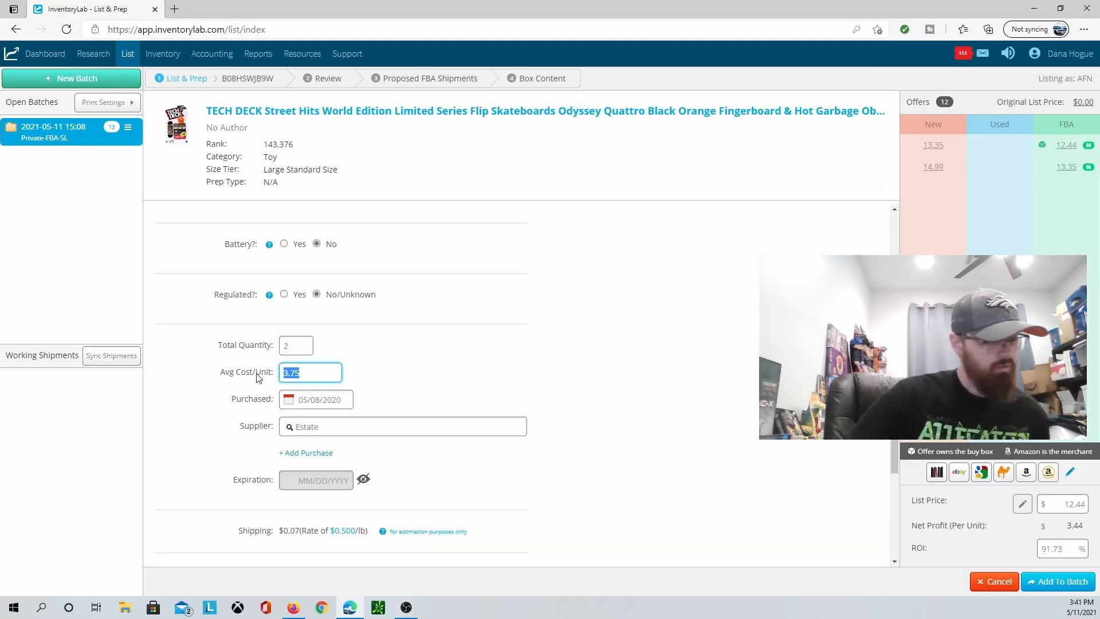
type("5.39")
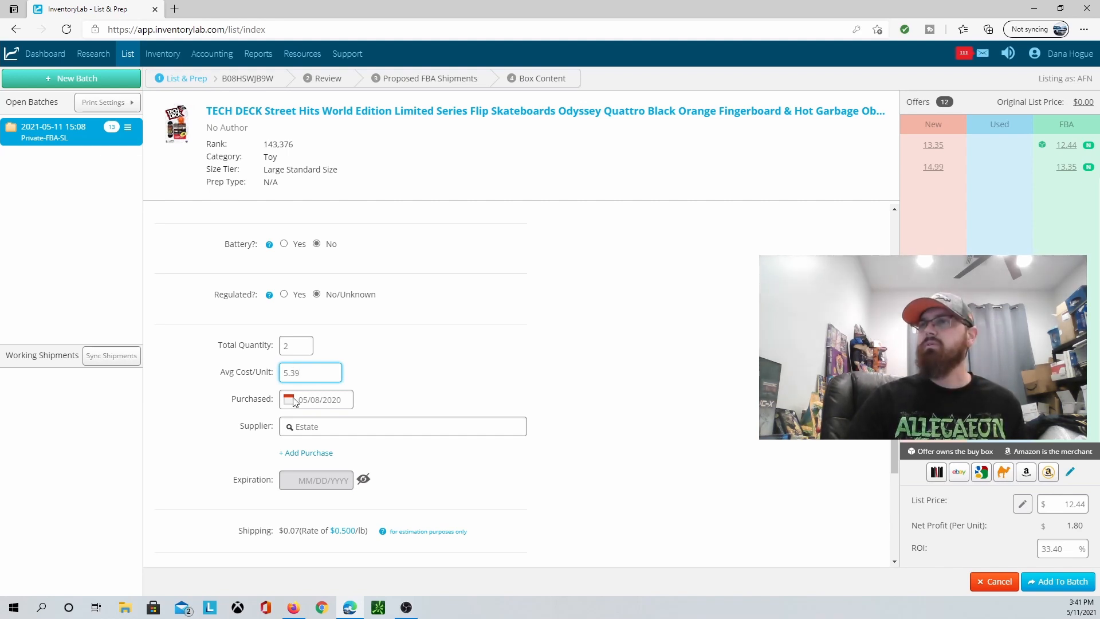
left_click(299, 399)
left_click(340, 472)
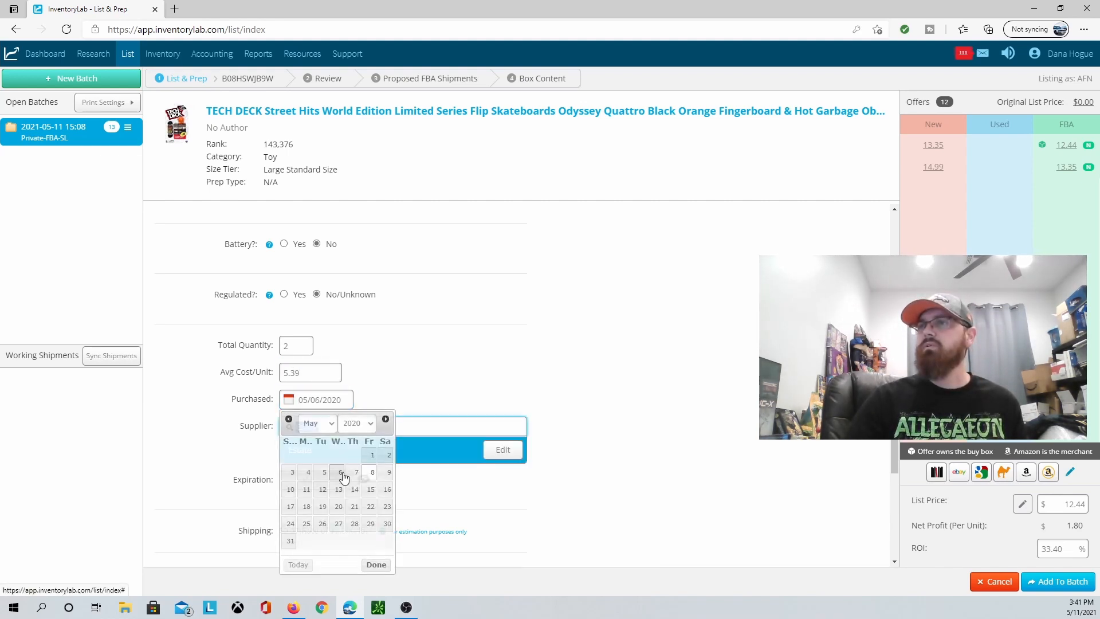
Set the supplier of the Street Hits Flip Skateboards Odyssey Quattro fingerboards to Walmart
type("targ")
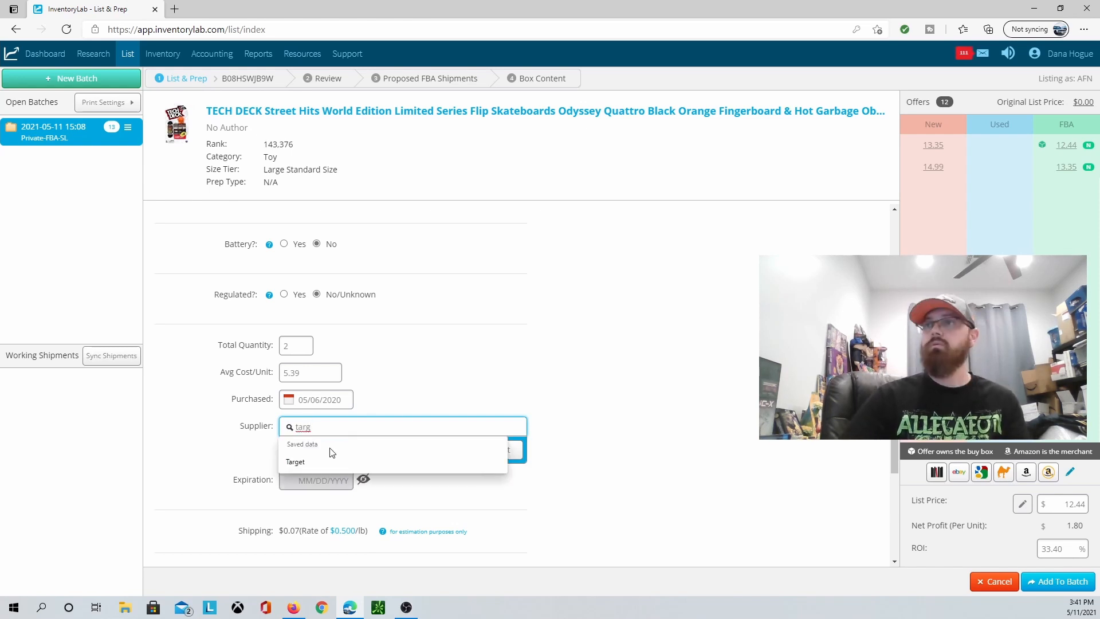
key("BackSpace")
key("BackSpace")
key("BackSpace")
key("BackSpace")
type("wa")
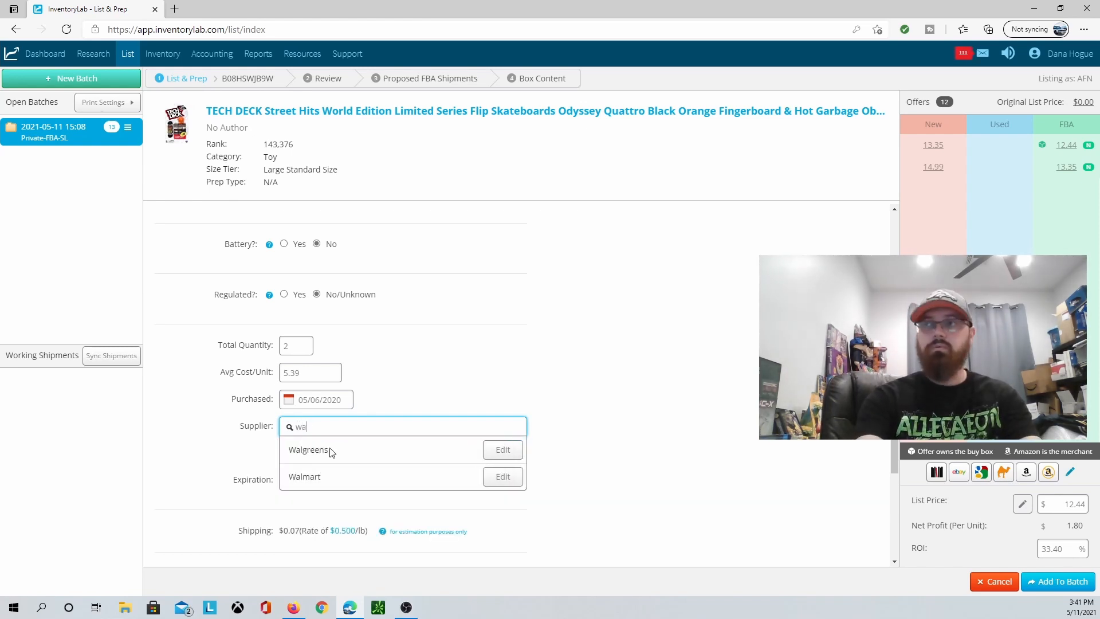
left_click(302, 467)
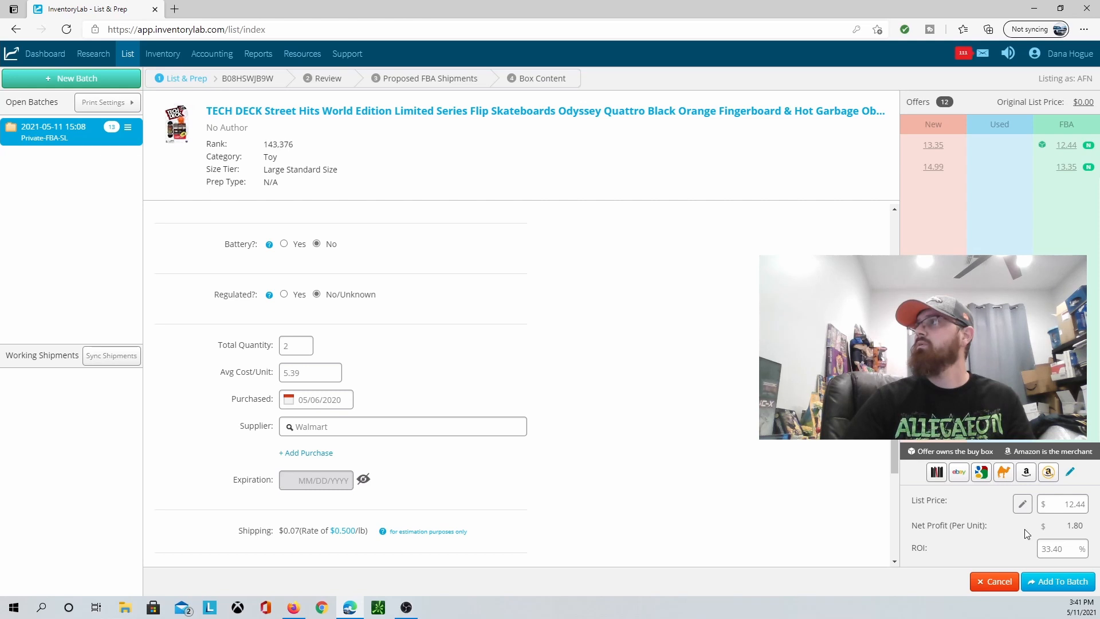
Set the Odyssey Quattro fingerboard's list price to 13.35 and add the item to the batch
double_click(1071, 503)
left_click_drag(1071, 500, 1084, 501)
type("13.3")
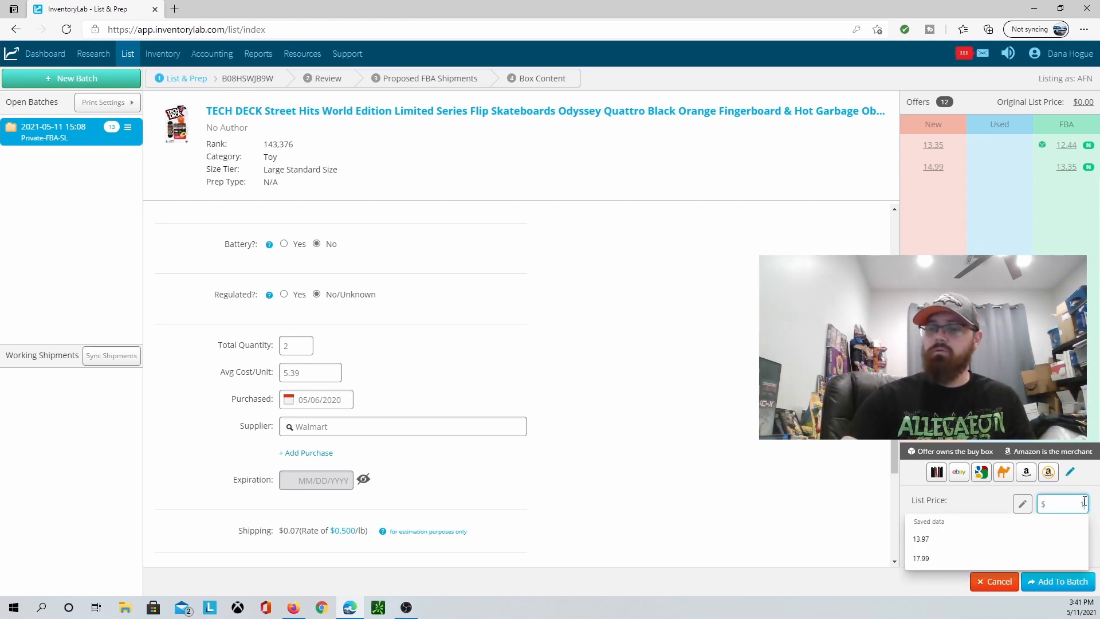
left_click(1027, 527)
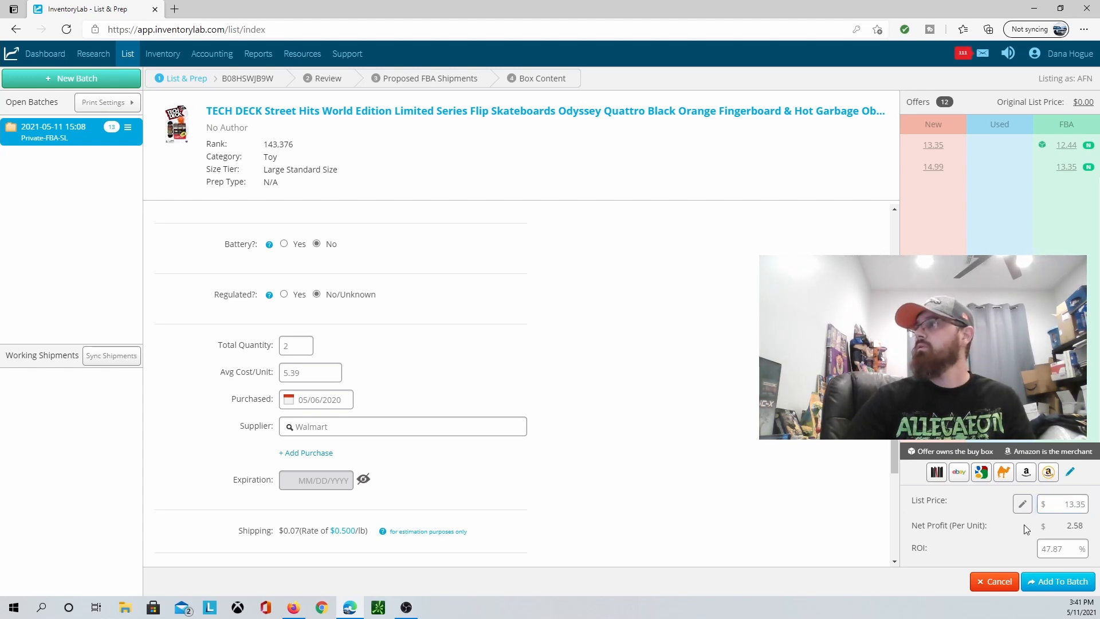
left_click(1064, 581)
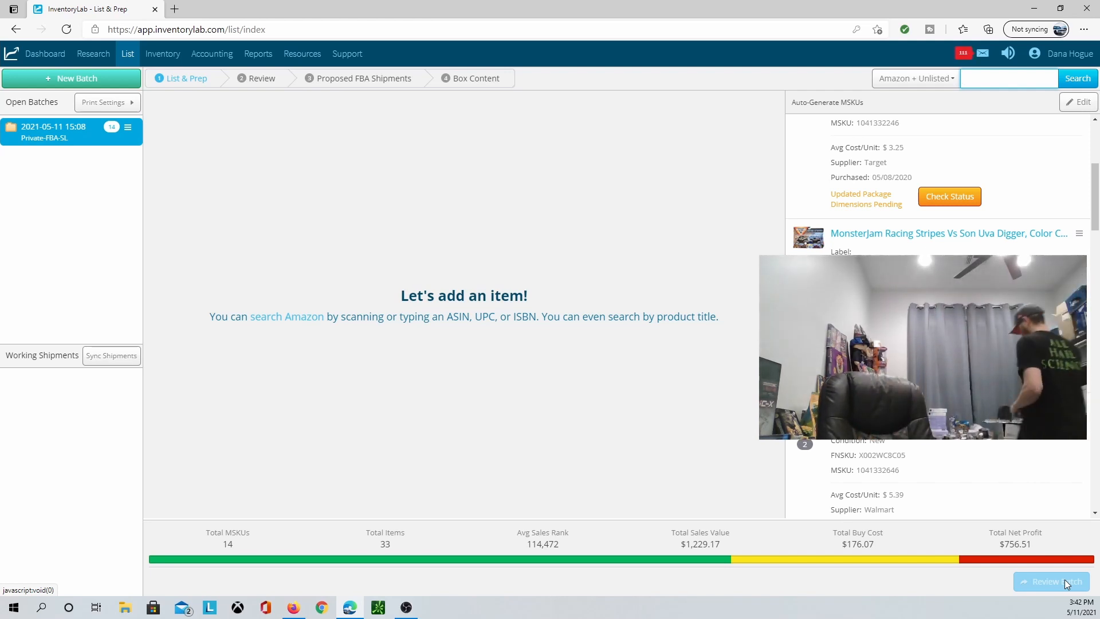
type("778988387214")
key("Return")
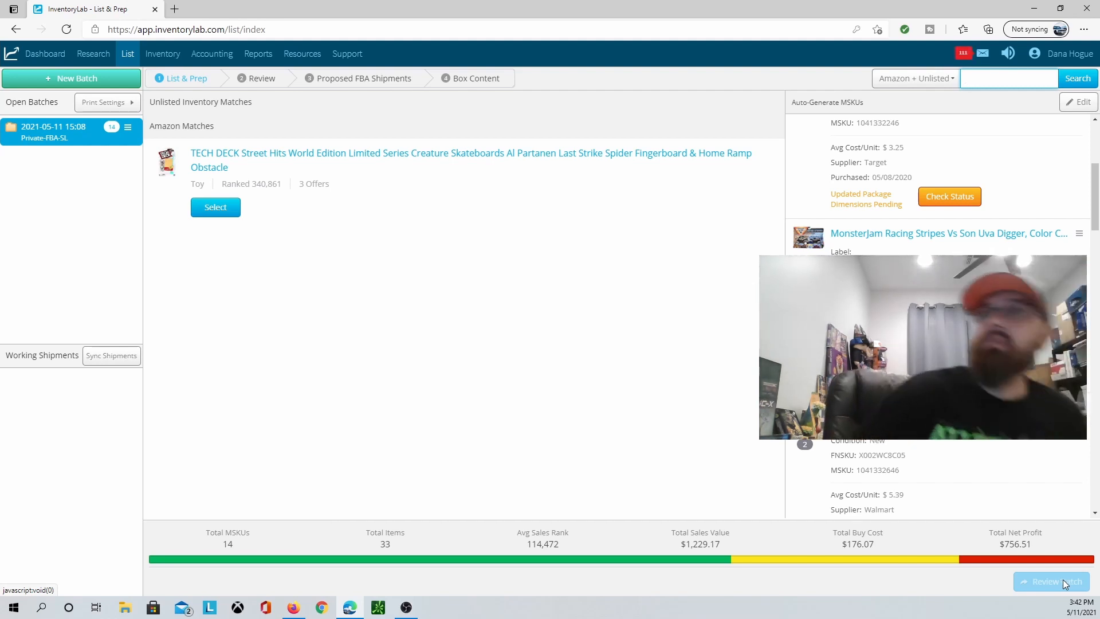
left_click(210, 208)
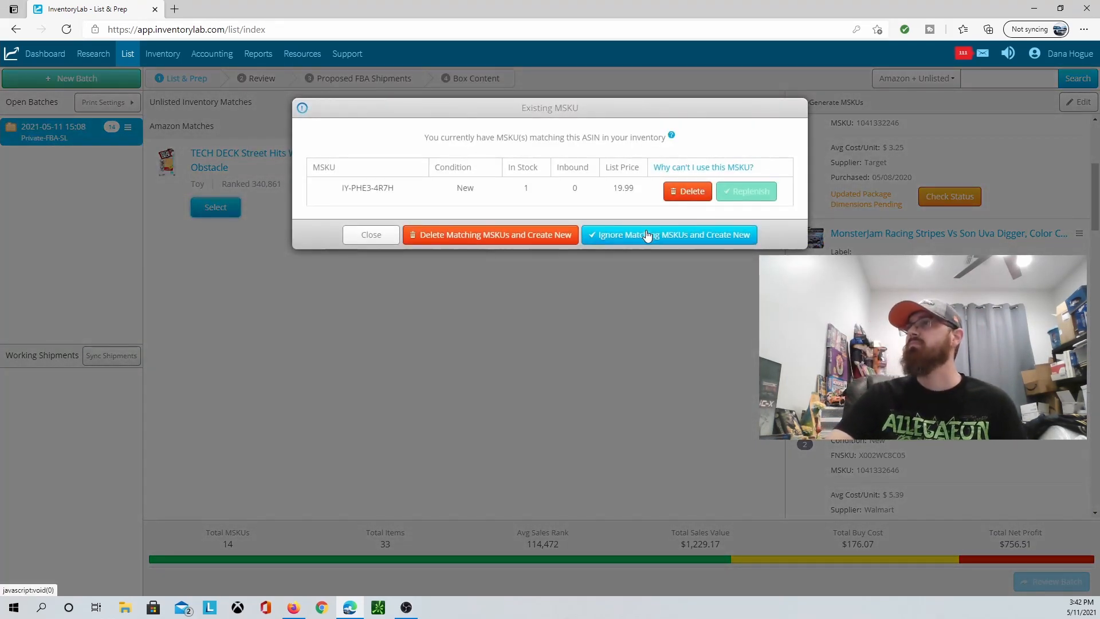
Delete the Creature fingerboard's matching MSKUs to create a new one, and add one unit to the batch with the prefilled purchase details
left_click(488, 235)
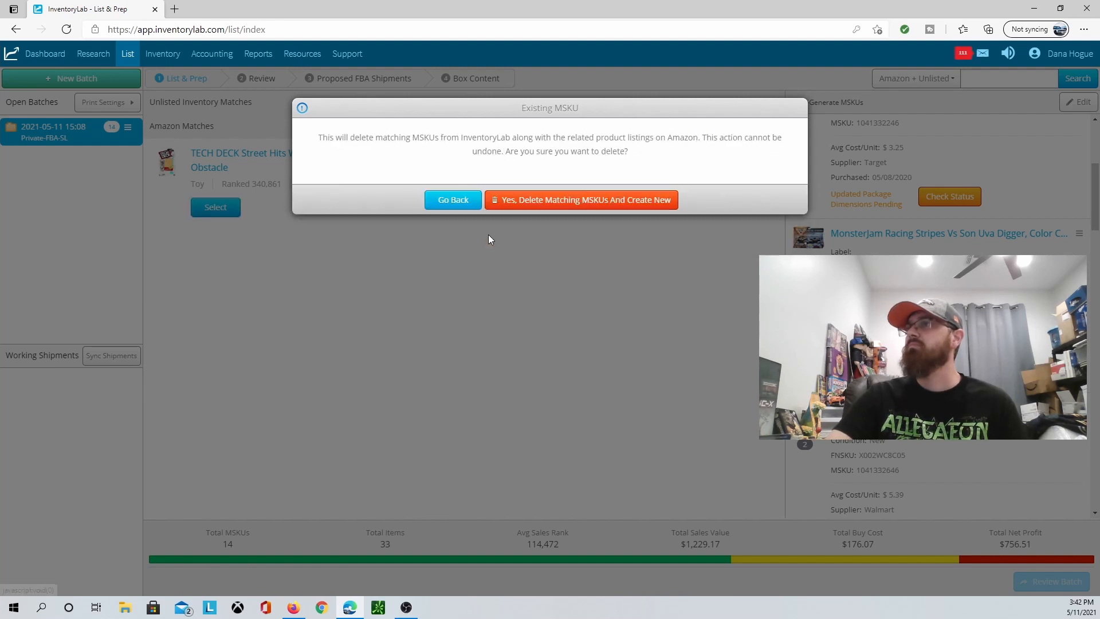
left_click(539, 203)
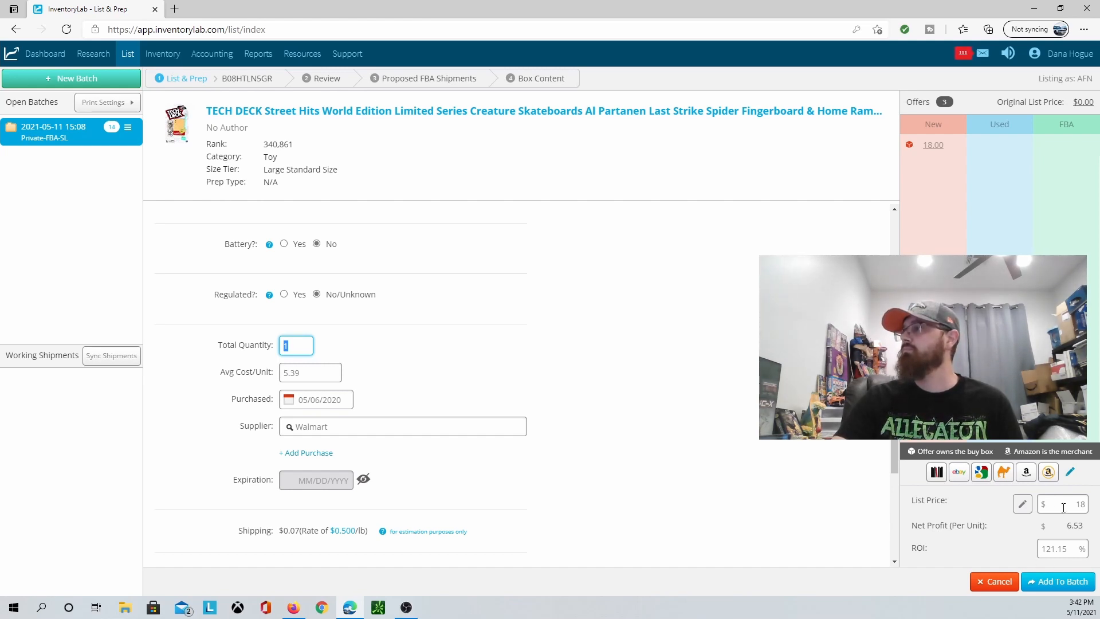
left_click(1065, 580)
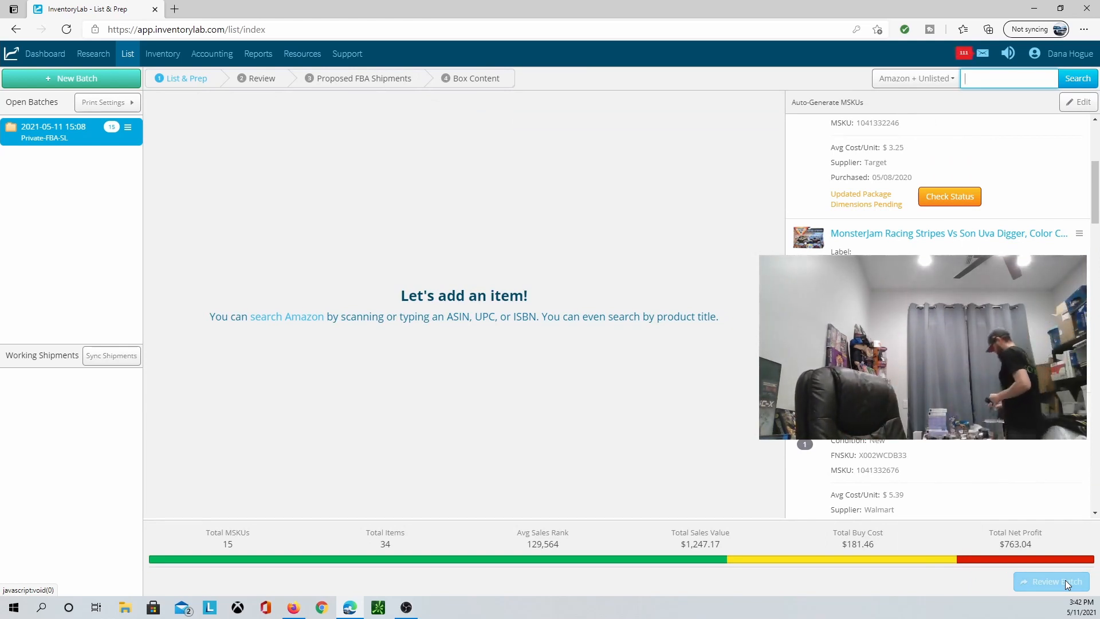
type("778988361238")
key("Return")
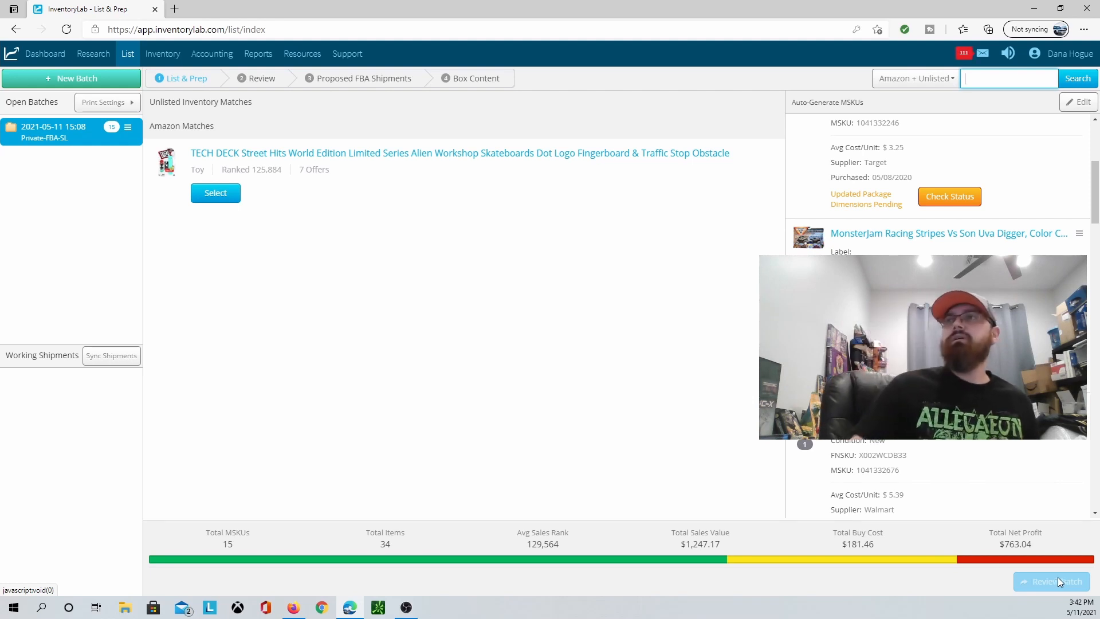
left_click(199, 191)
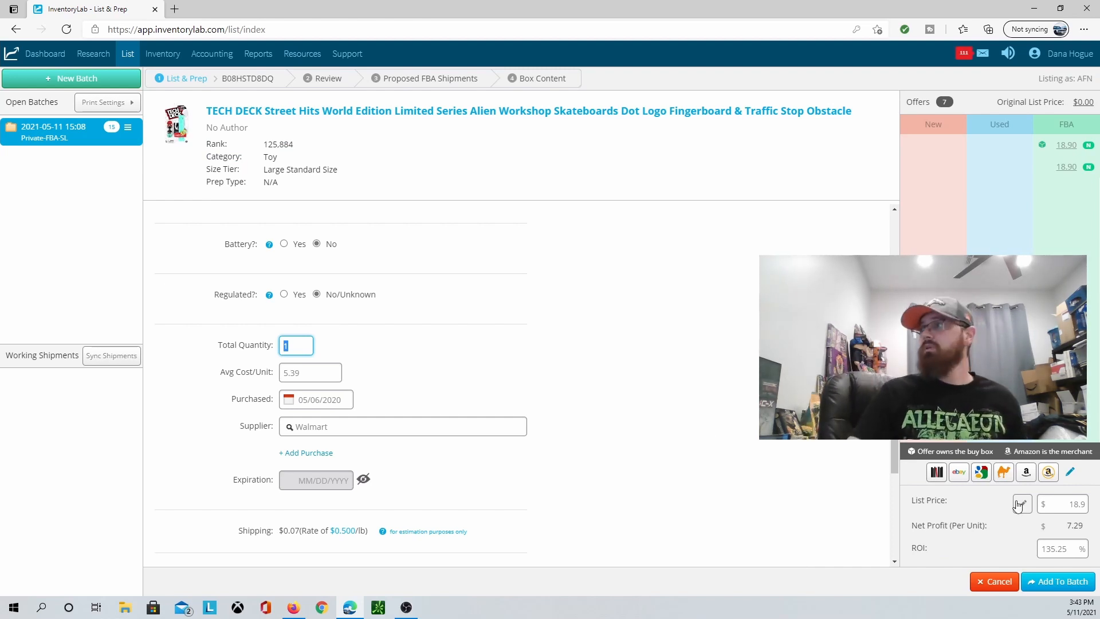
left_click(1062, 582)
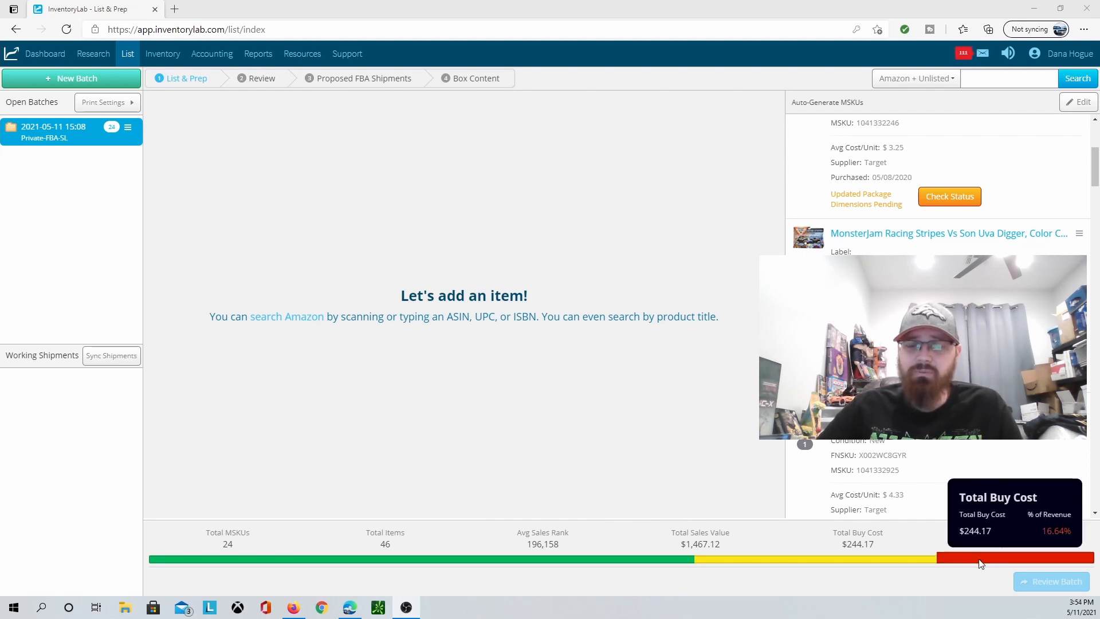
Inspect the breakdown of the batch's sales value into buy cost, fees and net profit
mouse_move(894, 562)
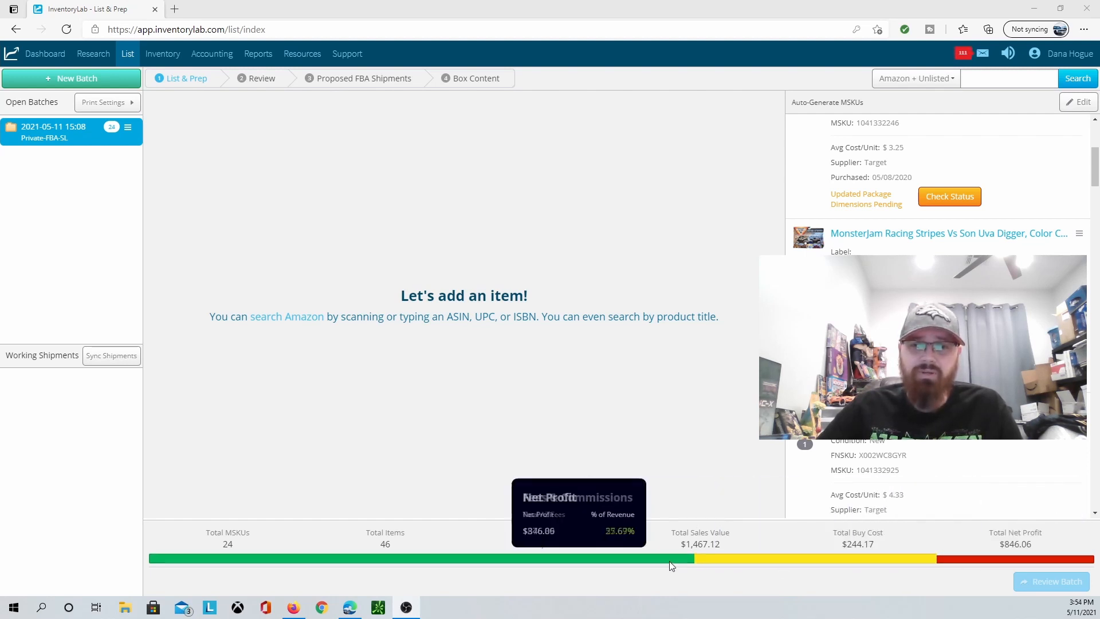
mouse_move(665, 566)
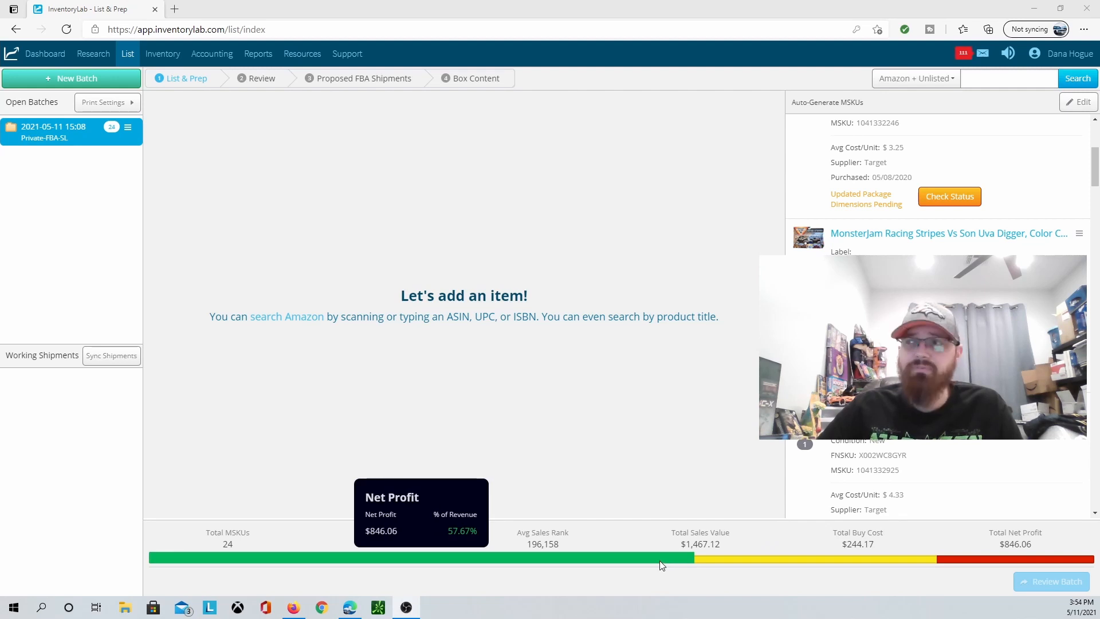
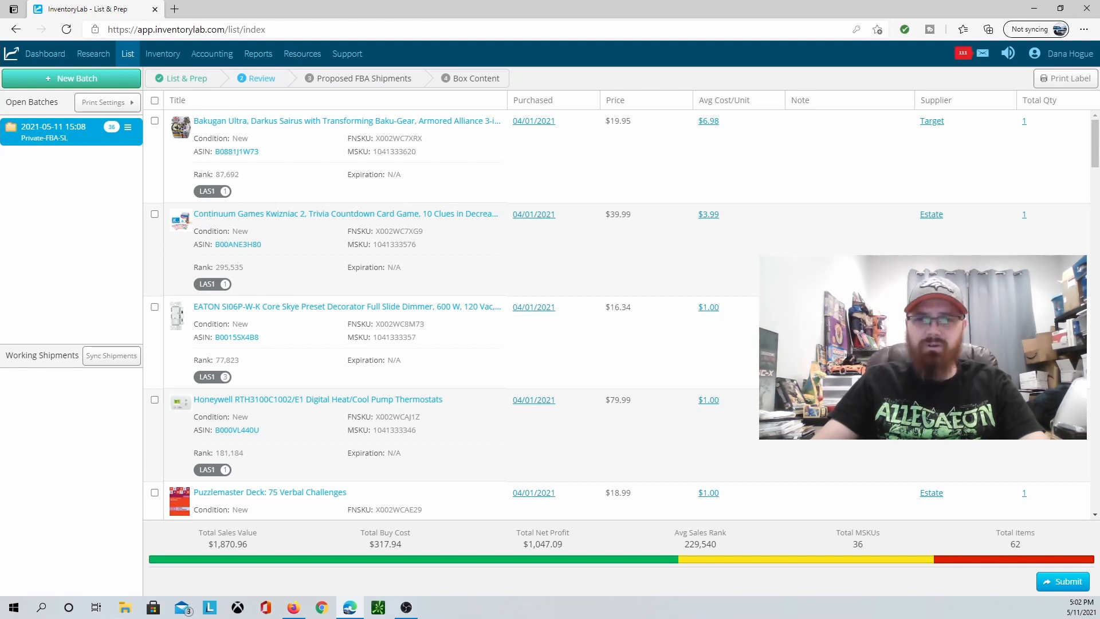
Check the reviewed item list, submit the batch, and sync its product details with proposed FBA shipment plans requested from Amazon
scroll(623, 312, "down", 12)
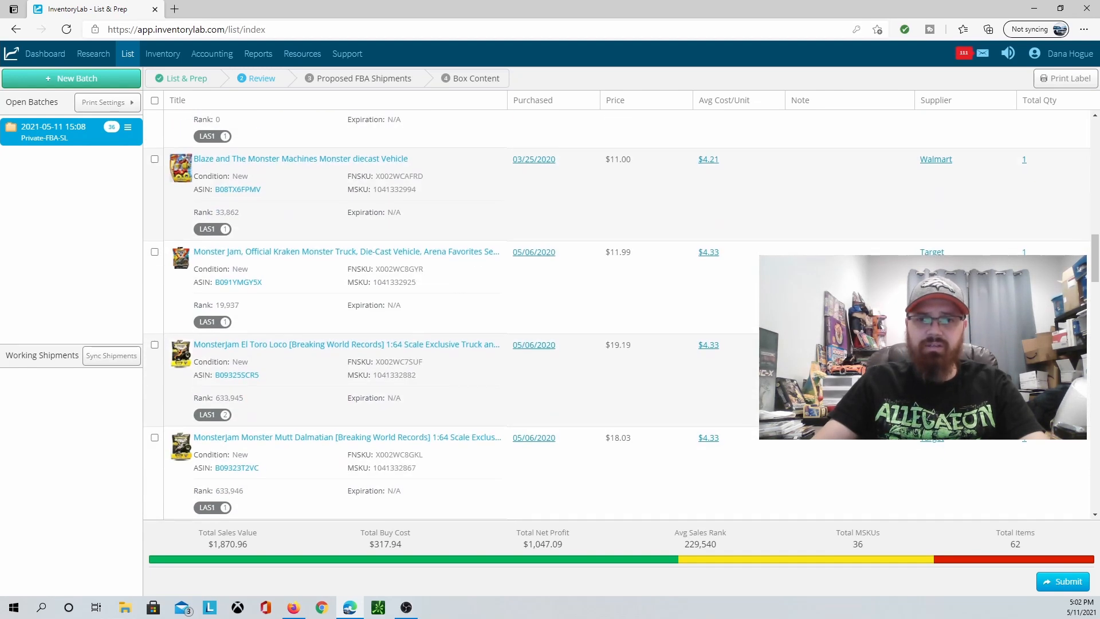
scroll(622, 313, "down", 15)
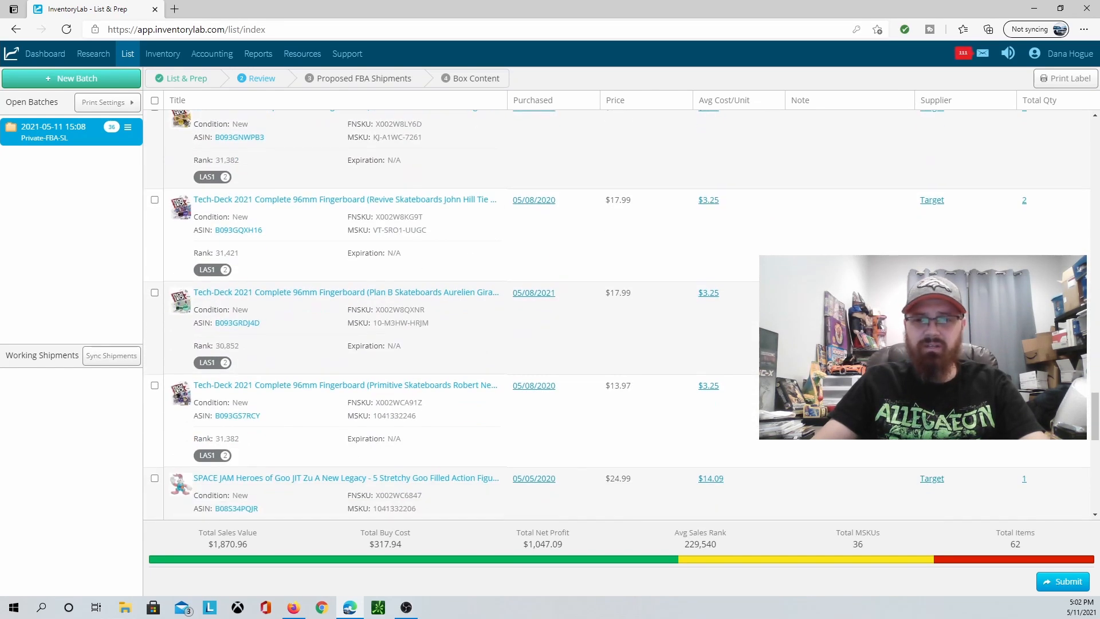
left_click(1054, 585)
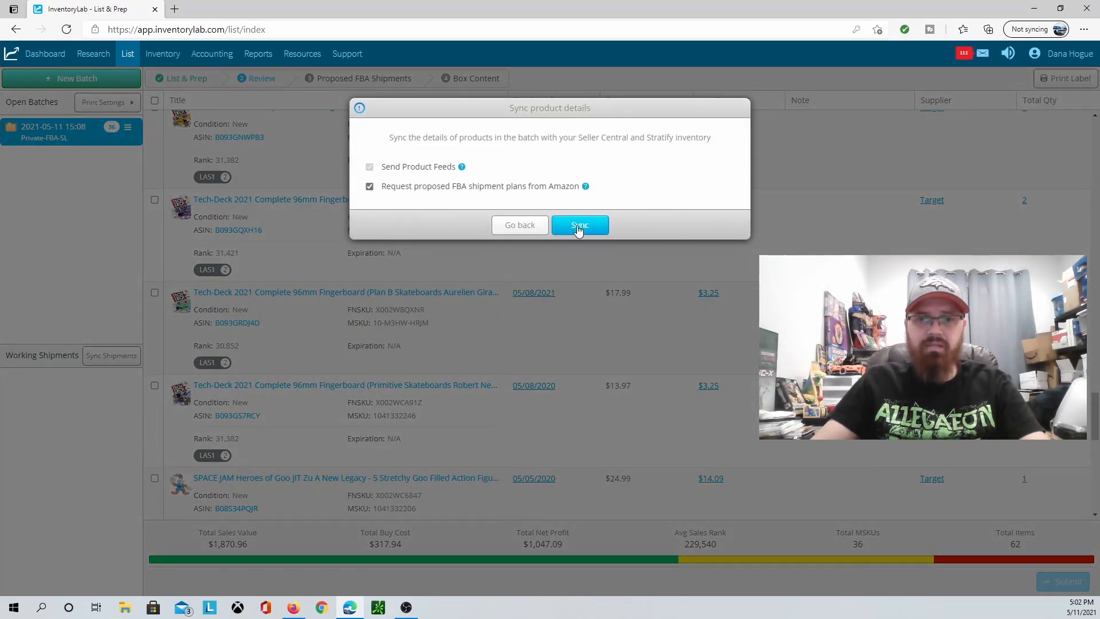
left_click(579, 227)
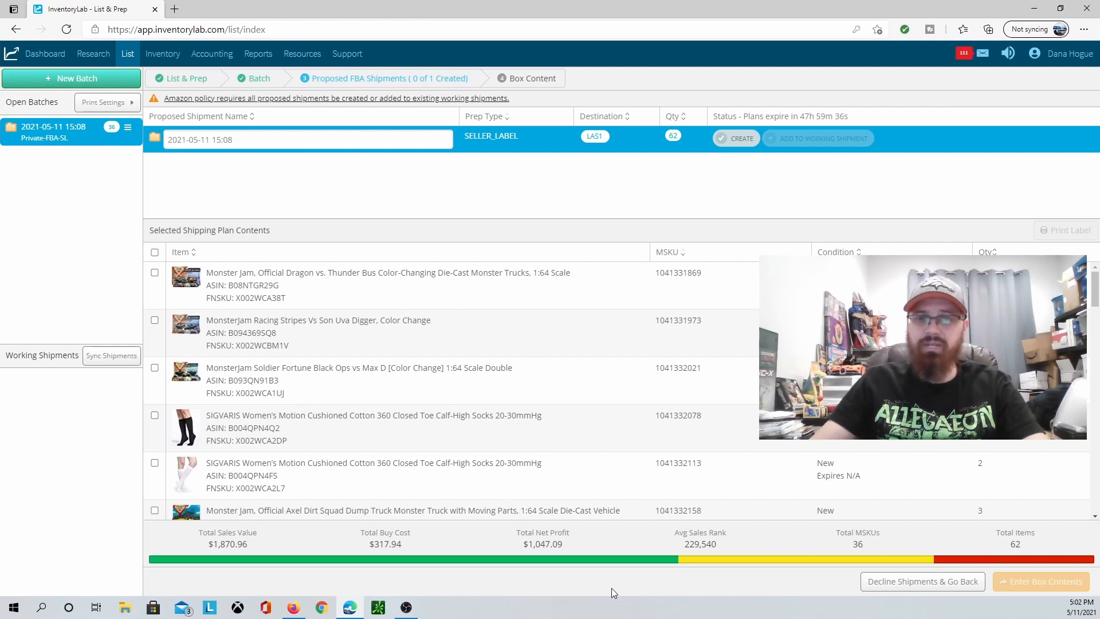
left_click(729, 143)
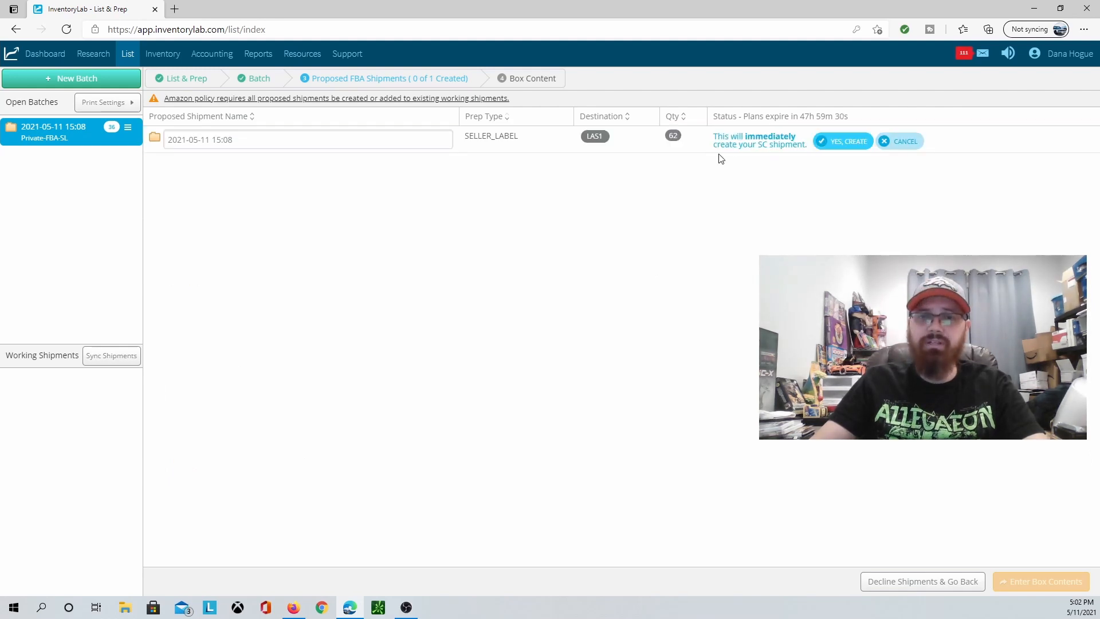
left_click(838, 143)
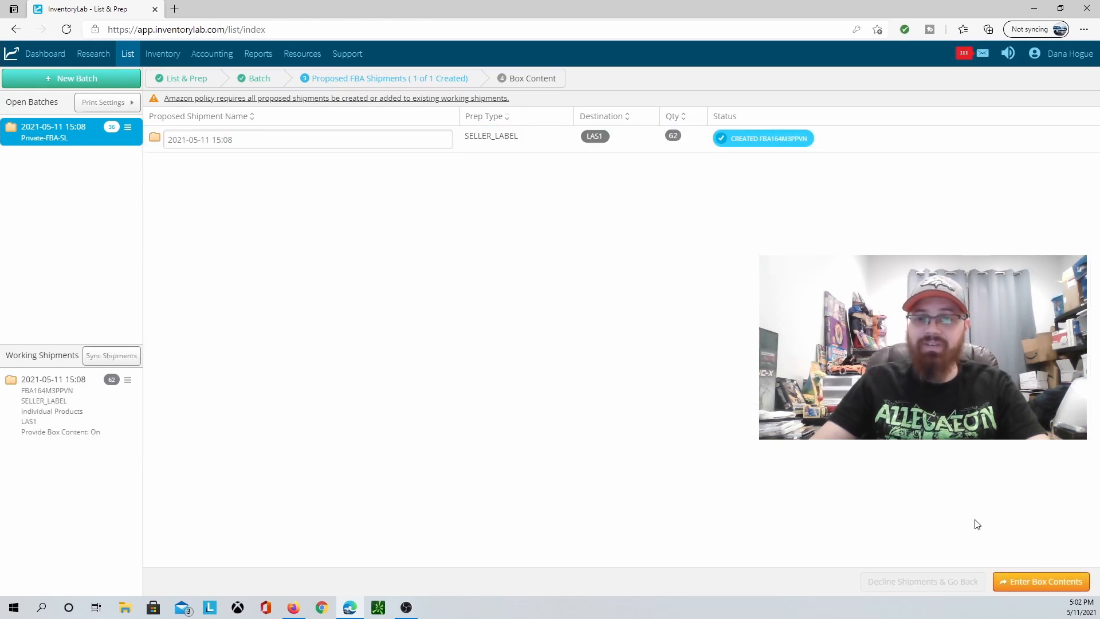
left_click(1023, 582)
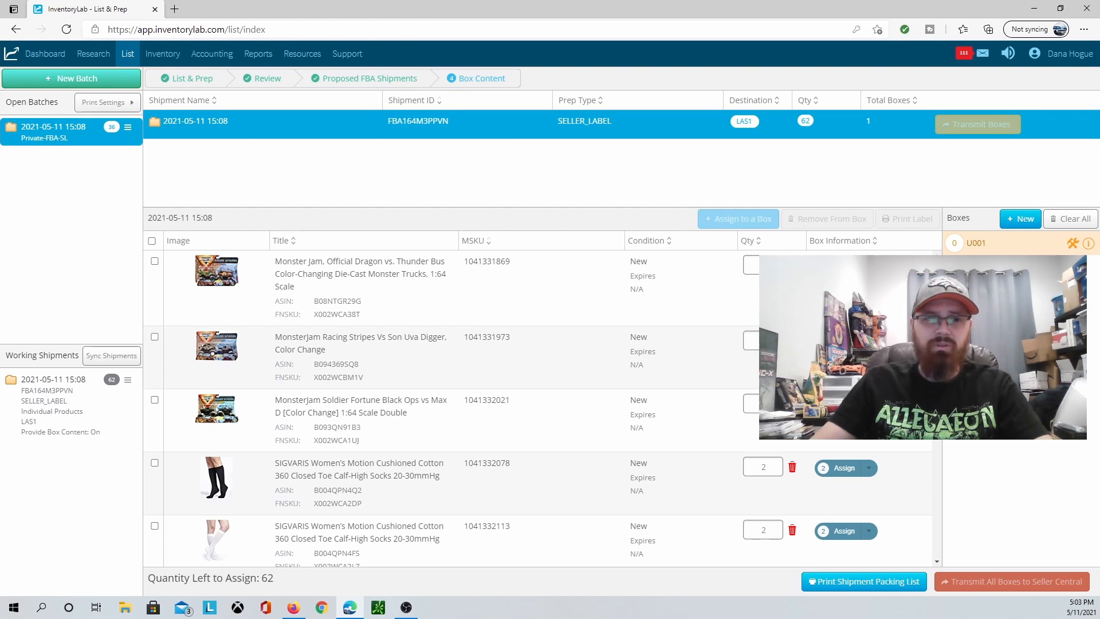
Assign all items in the shipment to box U001
left_click(152, 242)
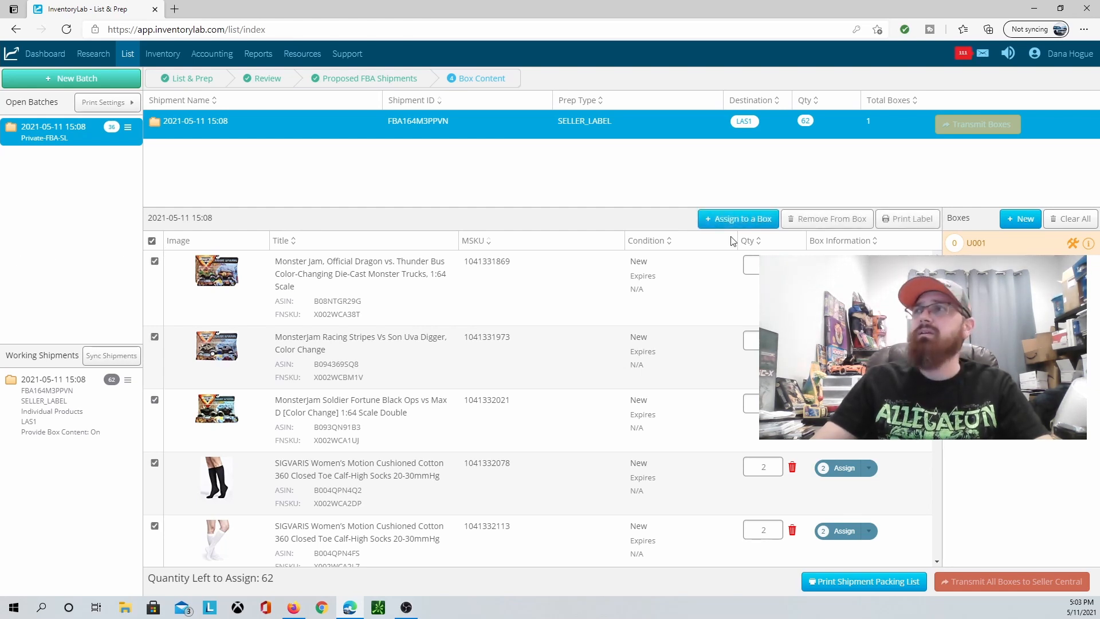
left_click(749, 220)
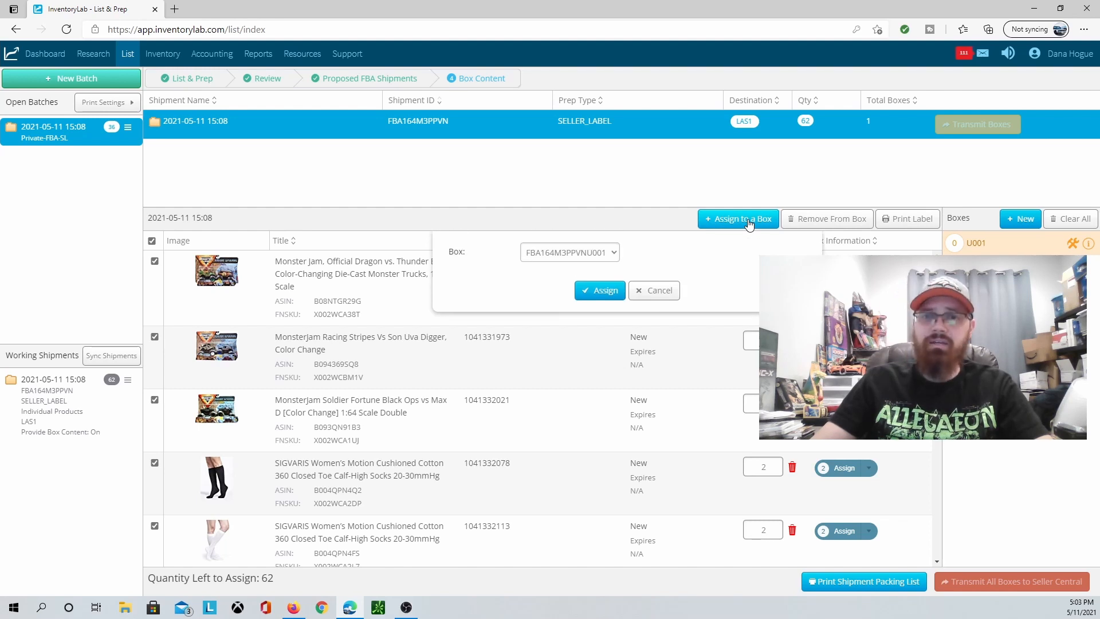
left_click(596, 292)
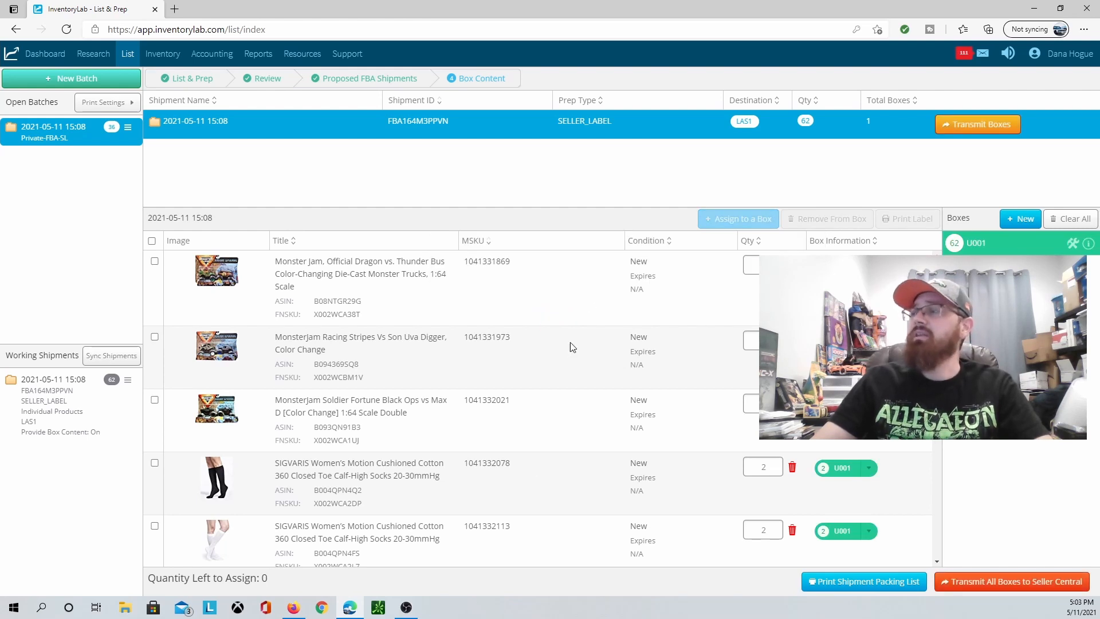
Start transmitting all boxes to Seller Central and set box U001's weight to 27 lbs
left_click(995, 579)
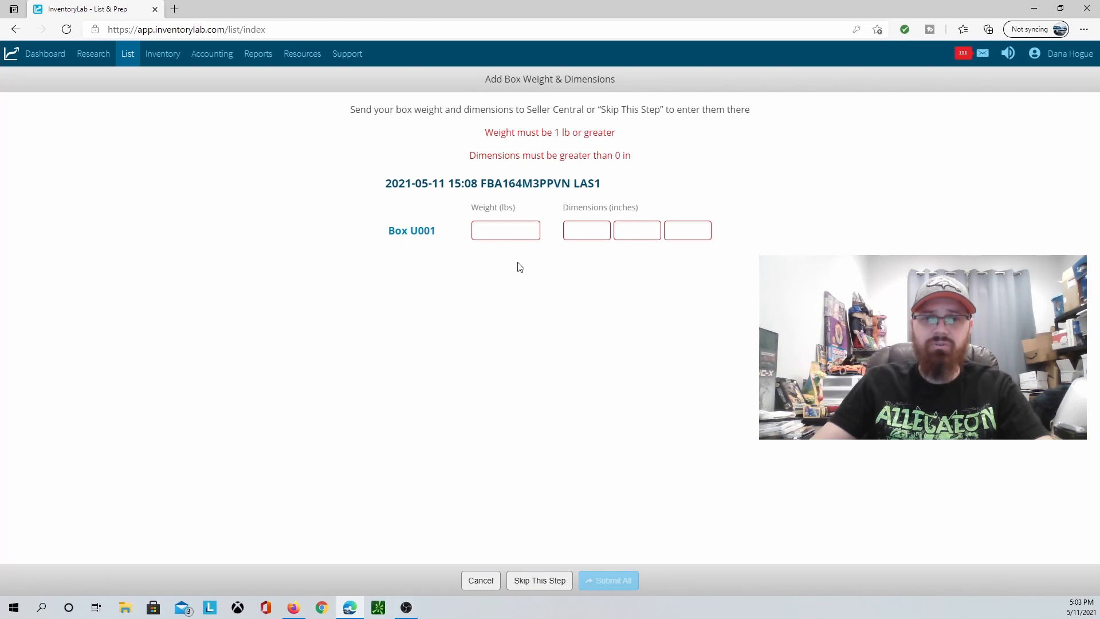
left_click(498, 235)
type("2")
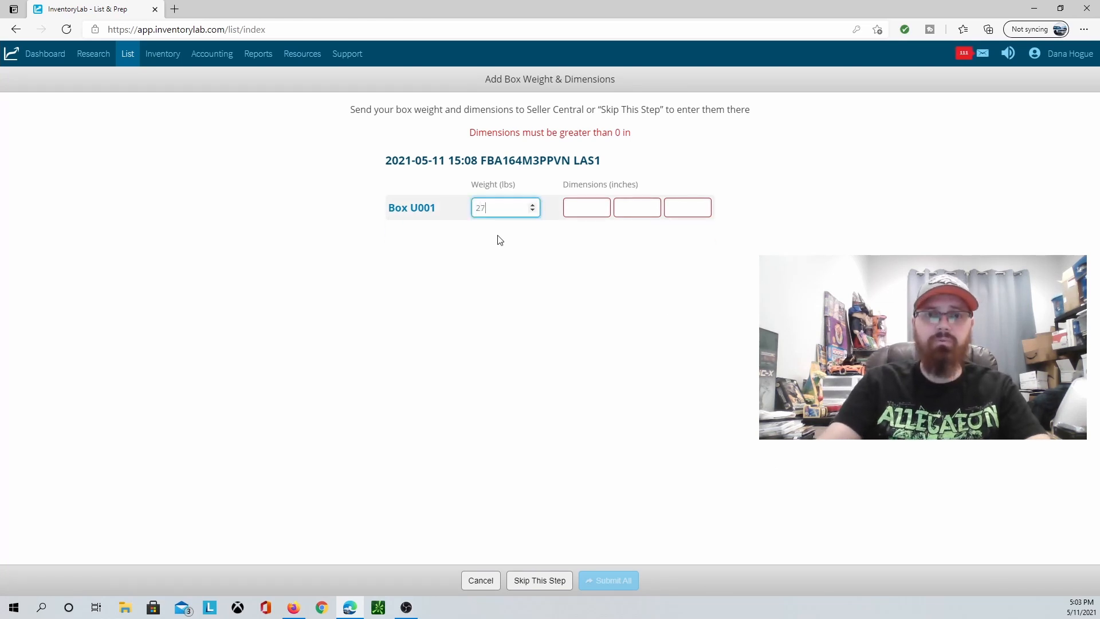
type("7")
Set box U001's dimensions to 18 x 18 x 17 inches, submit the box information, and dismiss the notice
left_click(583, 205)
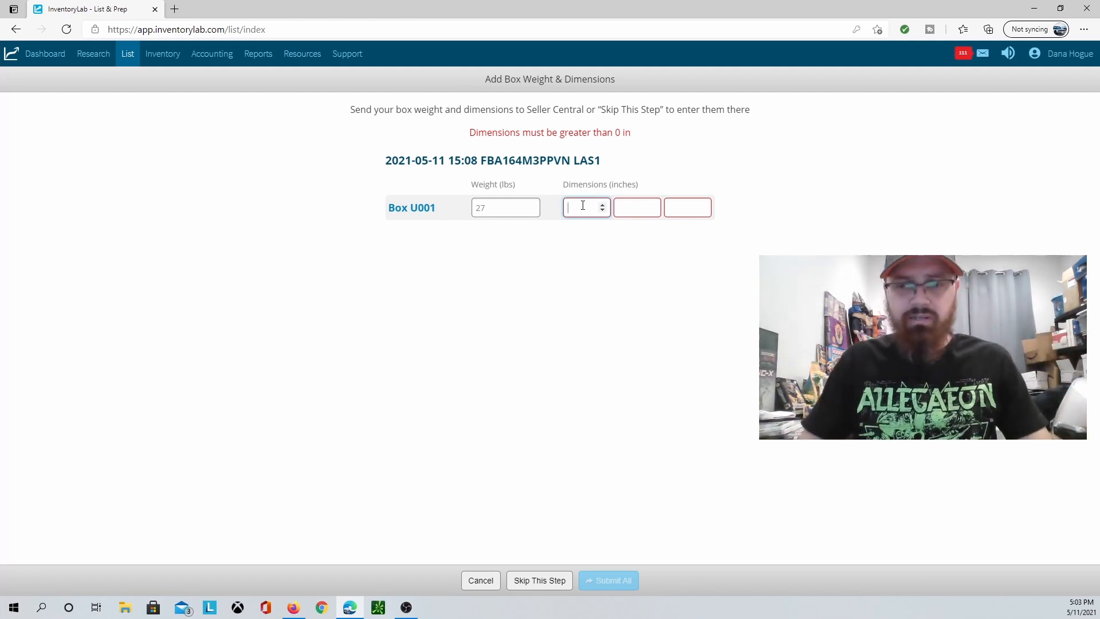
type("18")
key("Tab")
type("18")
key("Tab")
type("18")
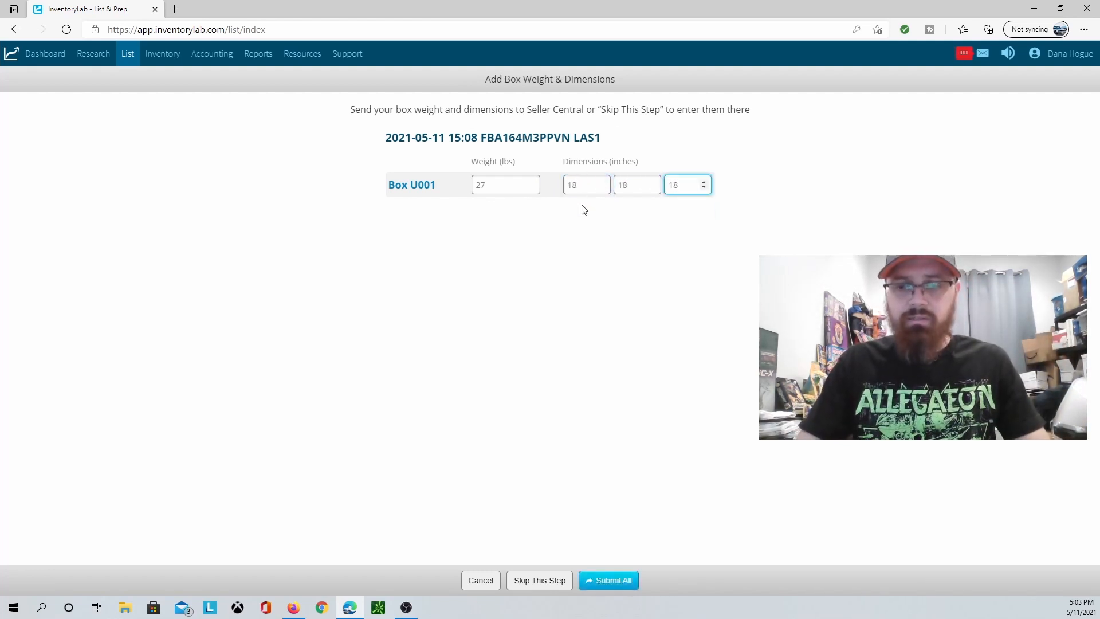
left_click(586, 271)
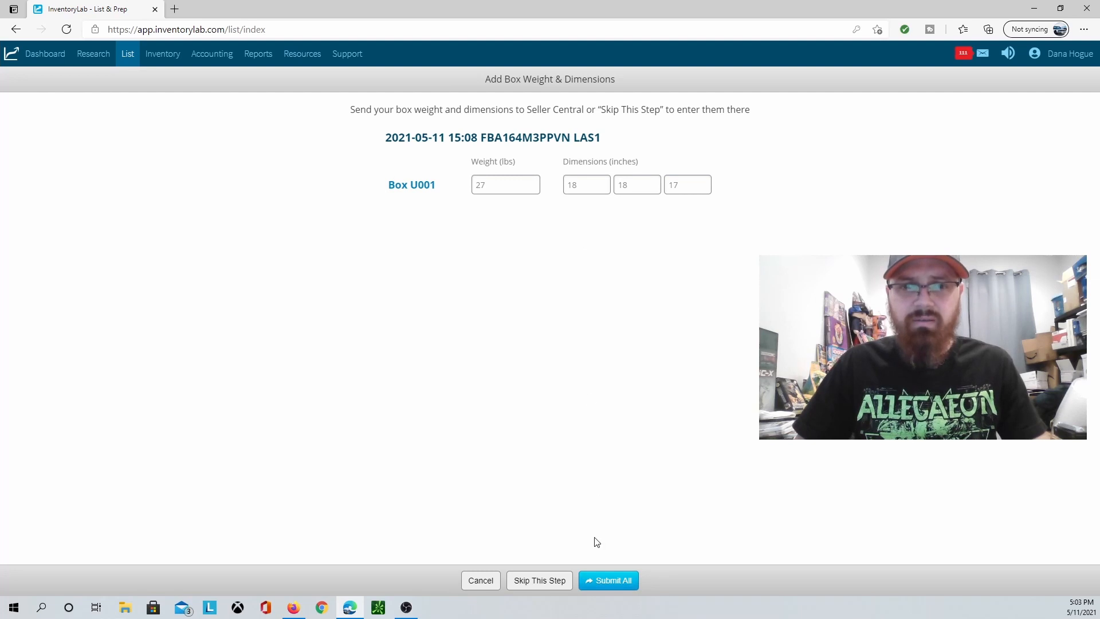
left_click(607, 588)
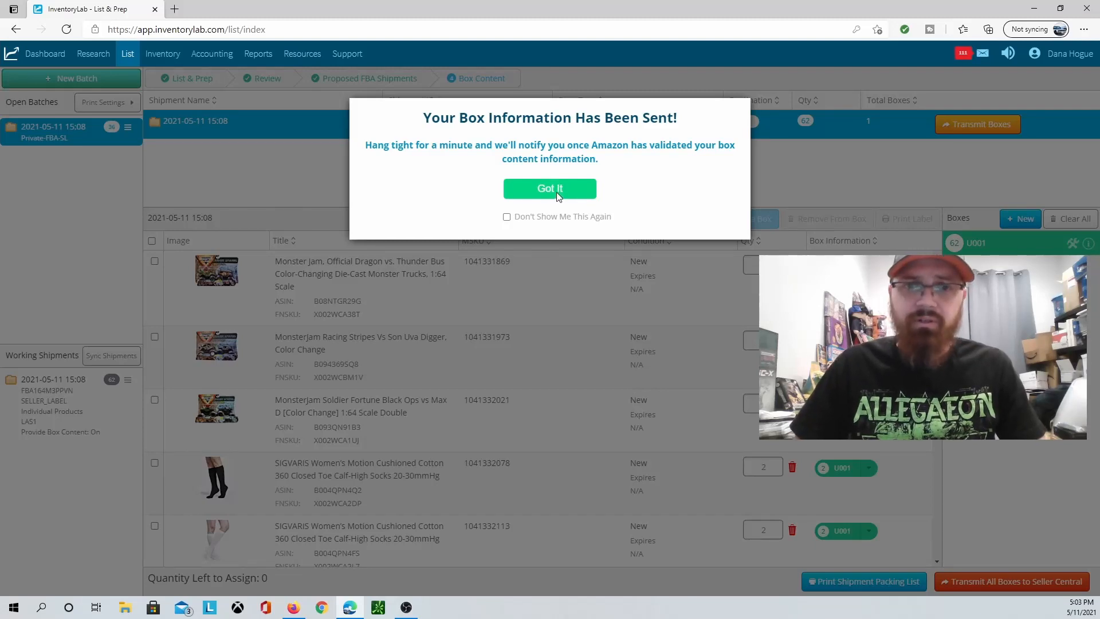
left_click(555, 190)
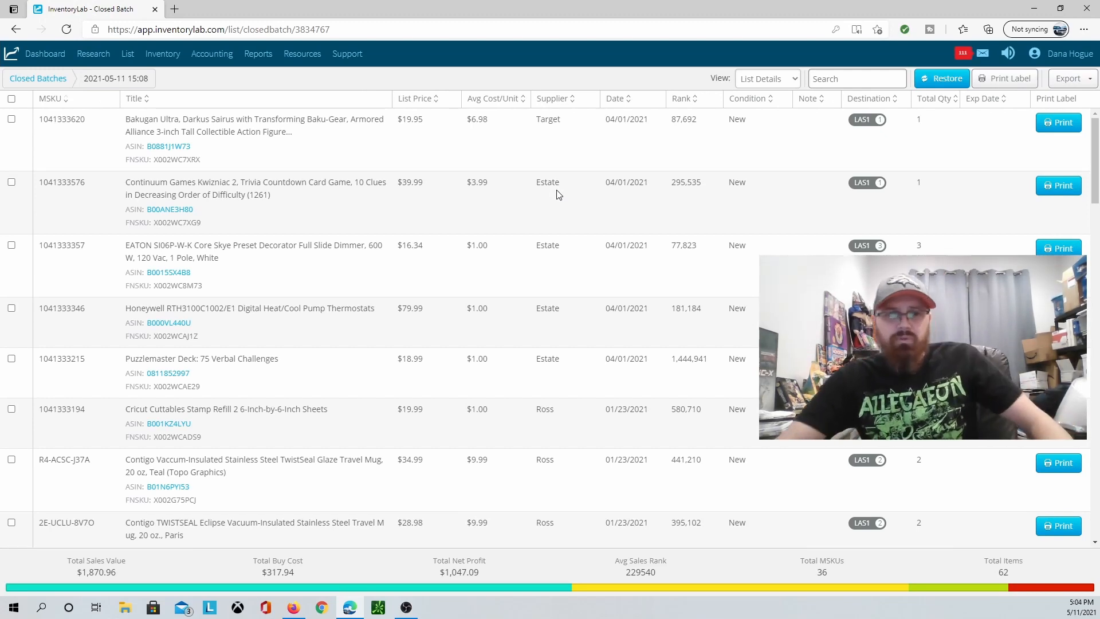
scroll(462, 147, "down", 10)
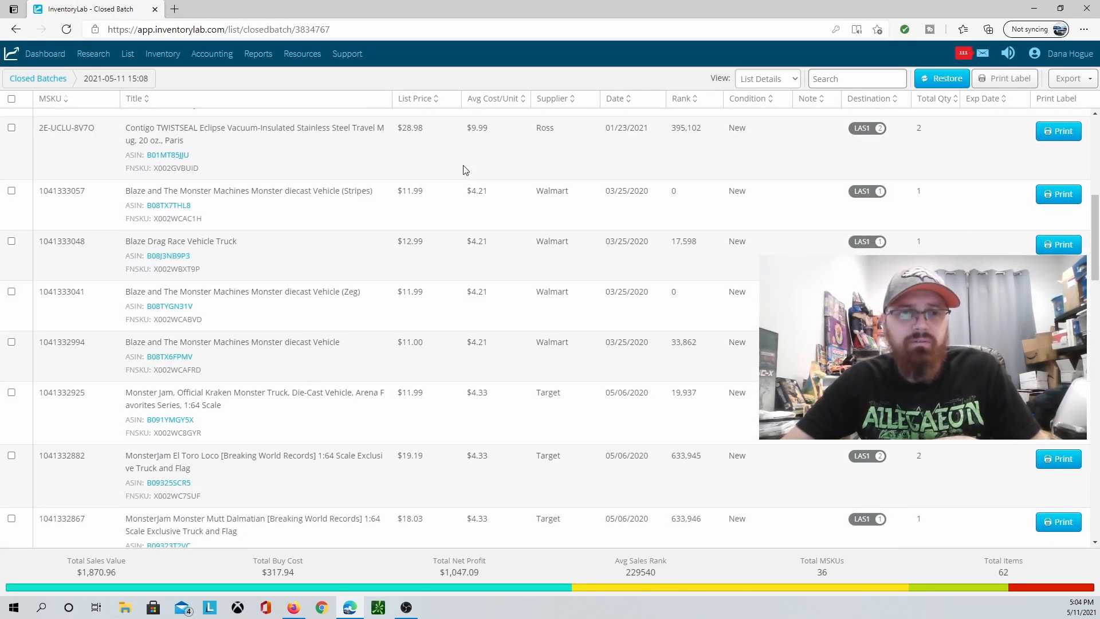
scroll(459, 250, "down", 5)
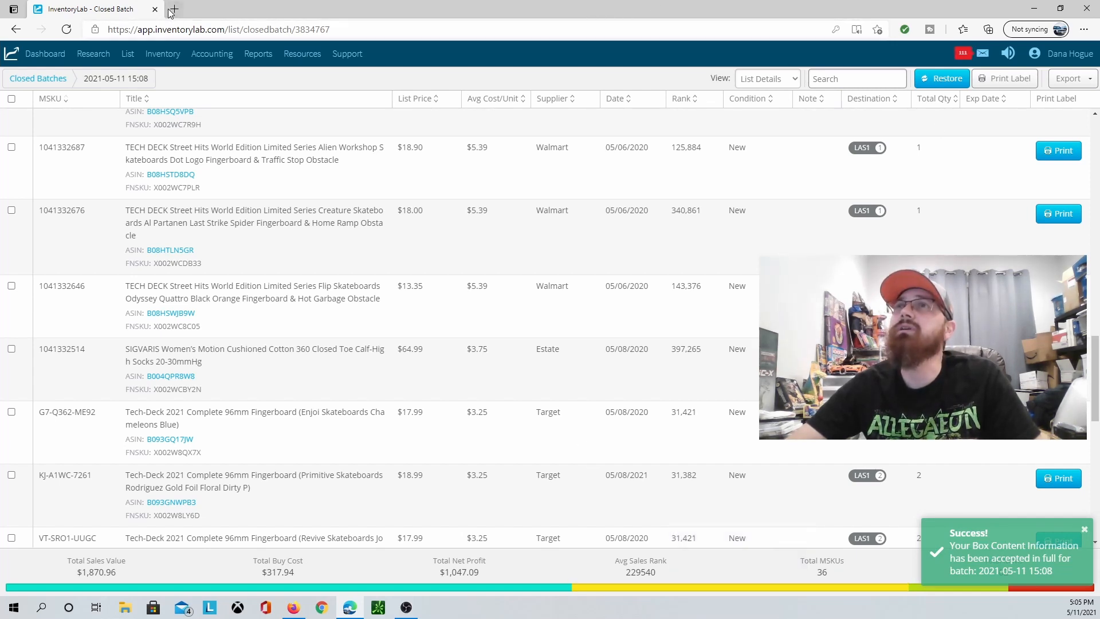
Switch to Google Chrome by reopening the recently closed Amazon Seller Central page, and maximize its window
right_click(321, 607)
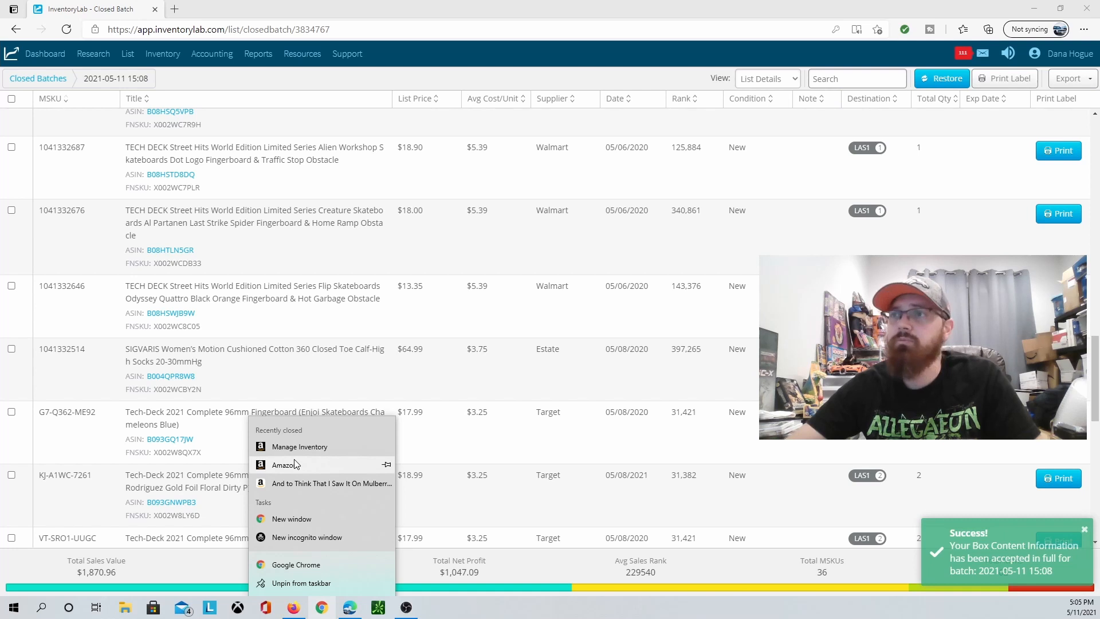
left_click(295, 465)
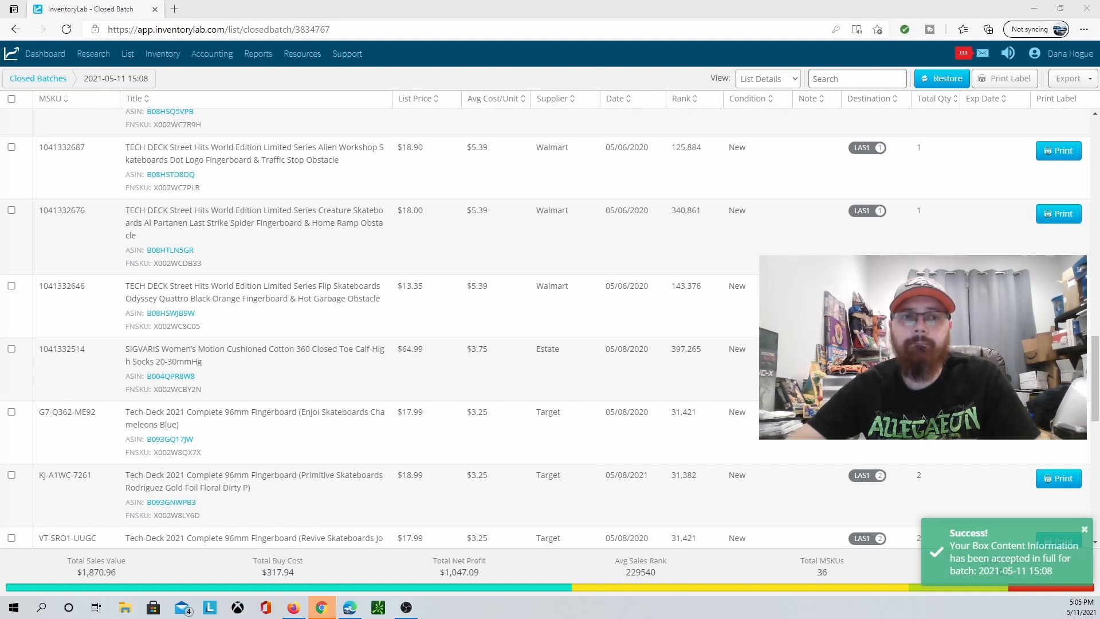
left_click_drag(0, 9, 552, 124)
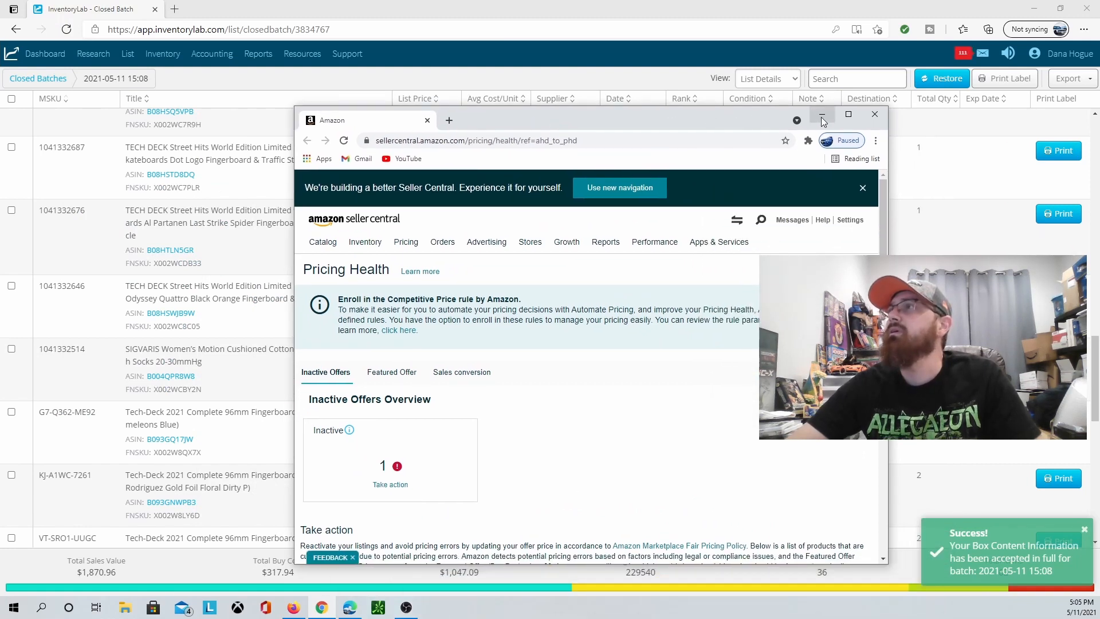
left_click(848, 114)
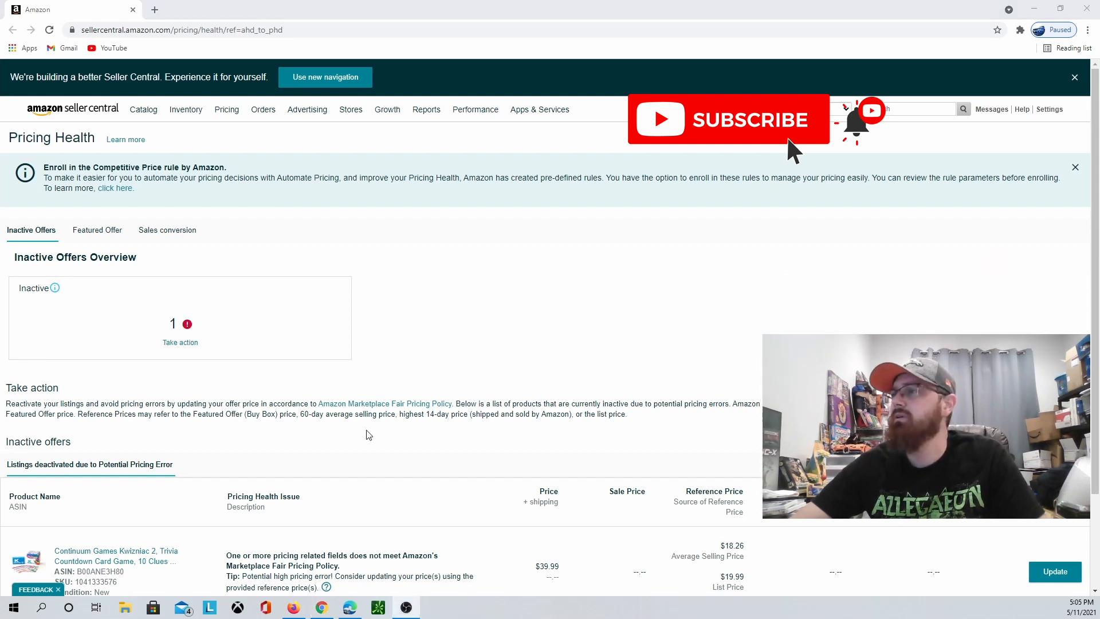
mouse_move(153, 118)
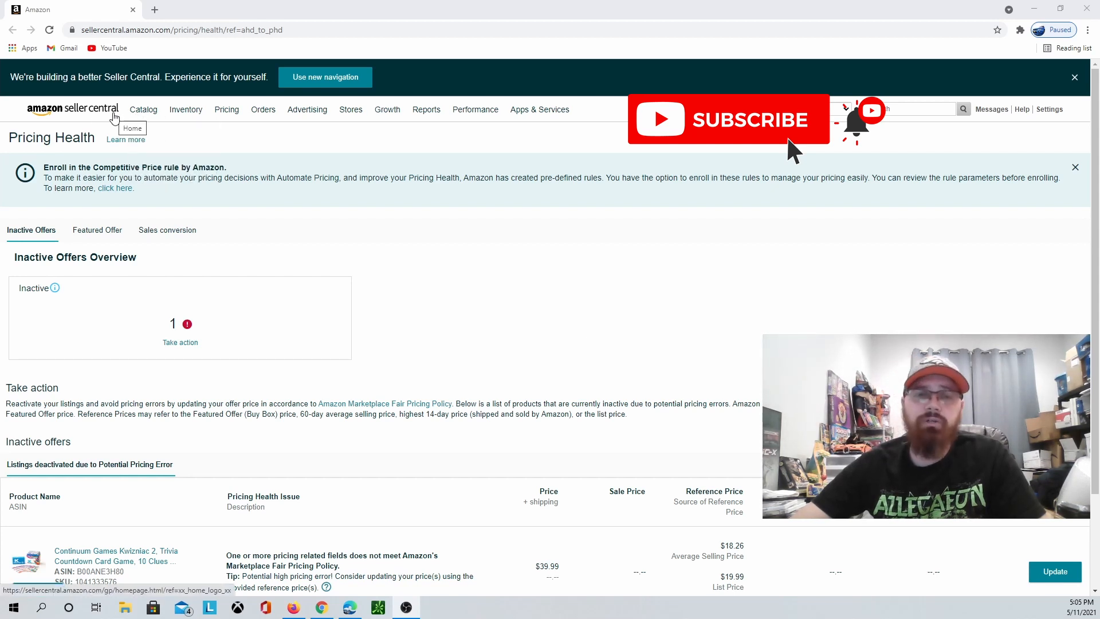
mouse_move(286, 121)
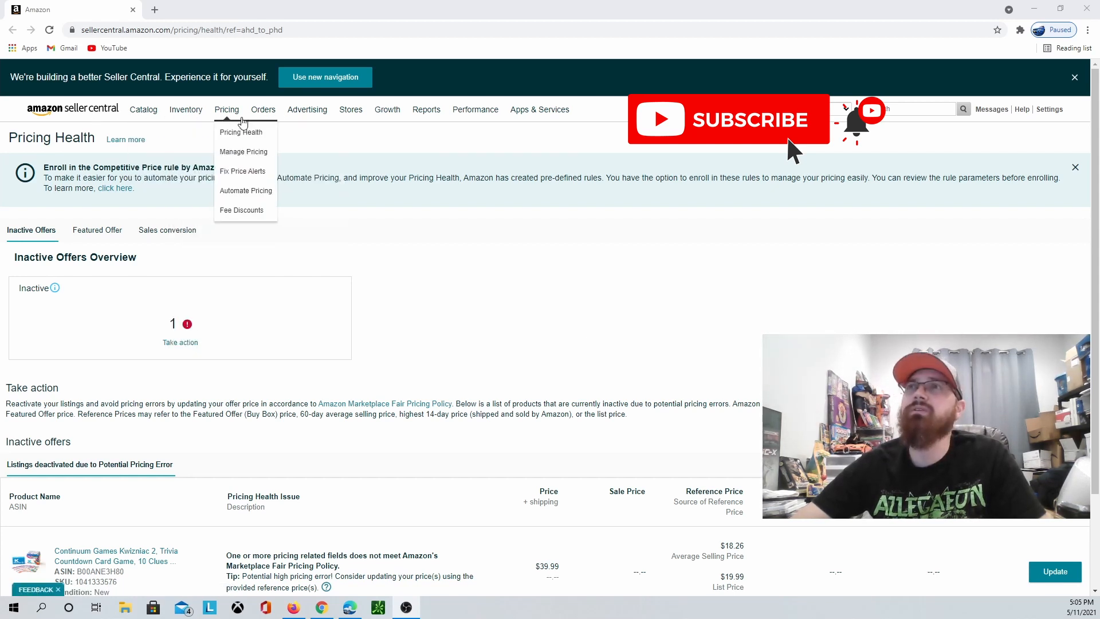
mouse_move(182, 115)
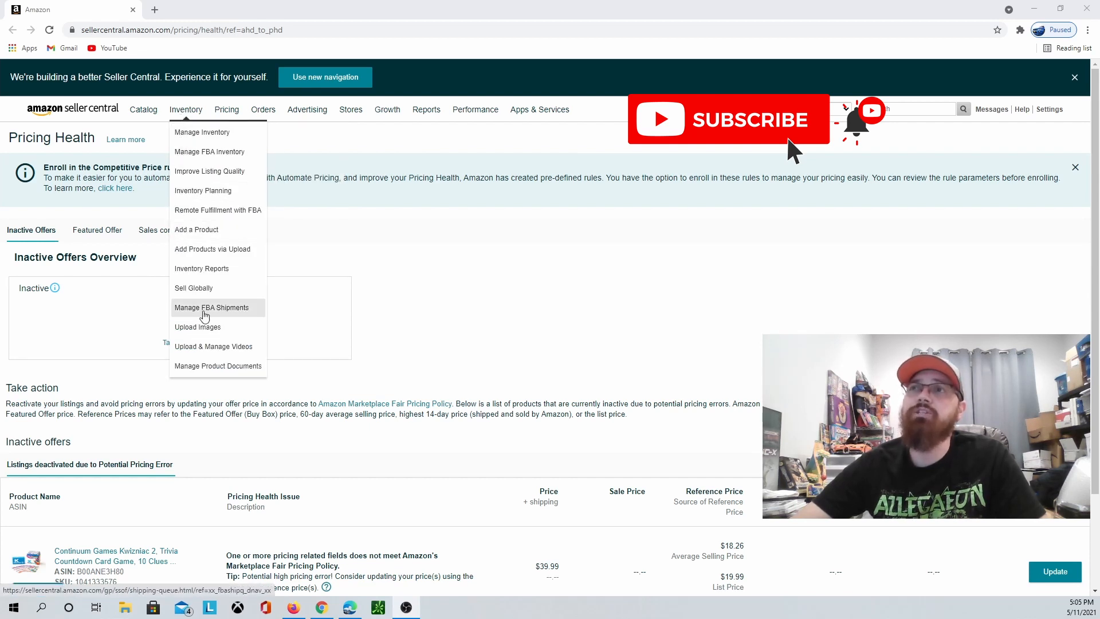
left_click(208, 313)
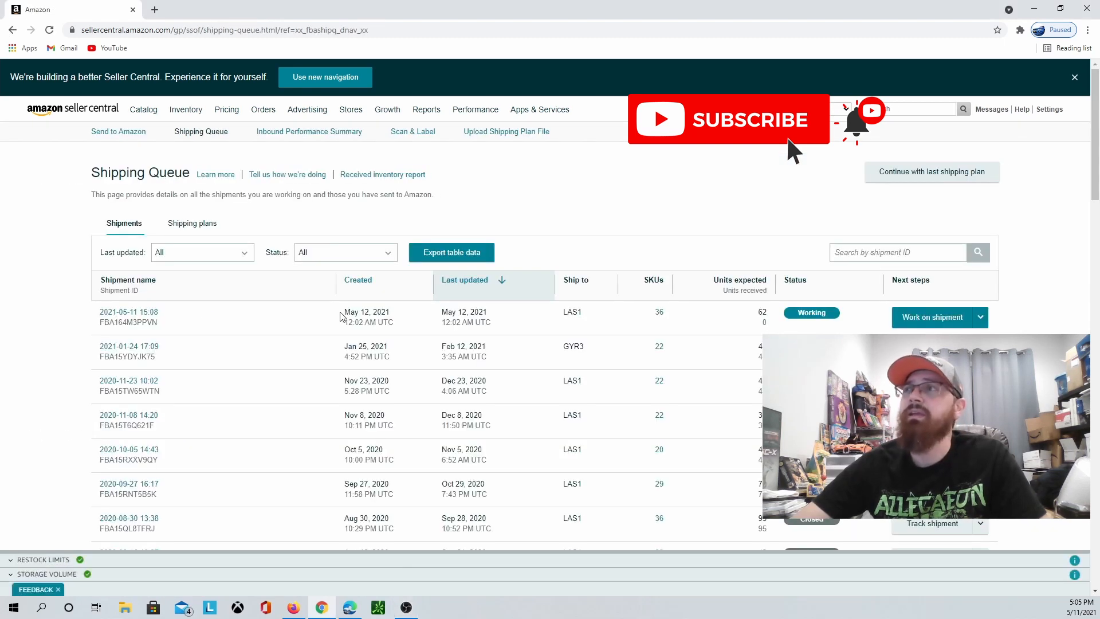
left_click(927, 321)
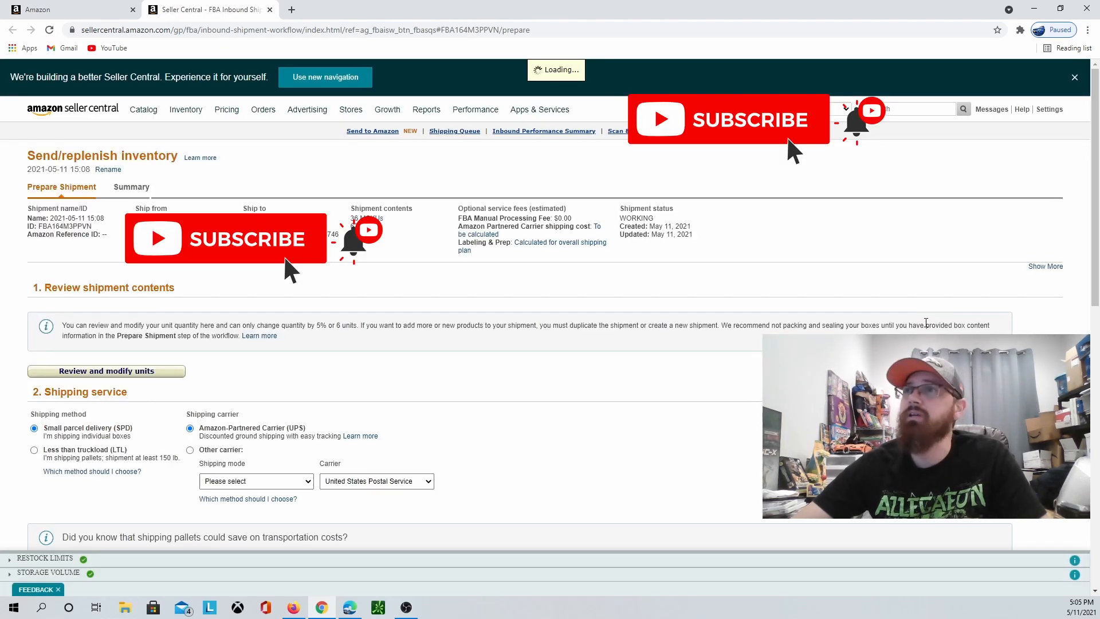
left_click(181, 264)
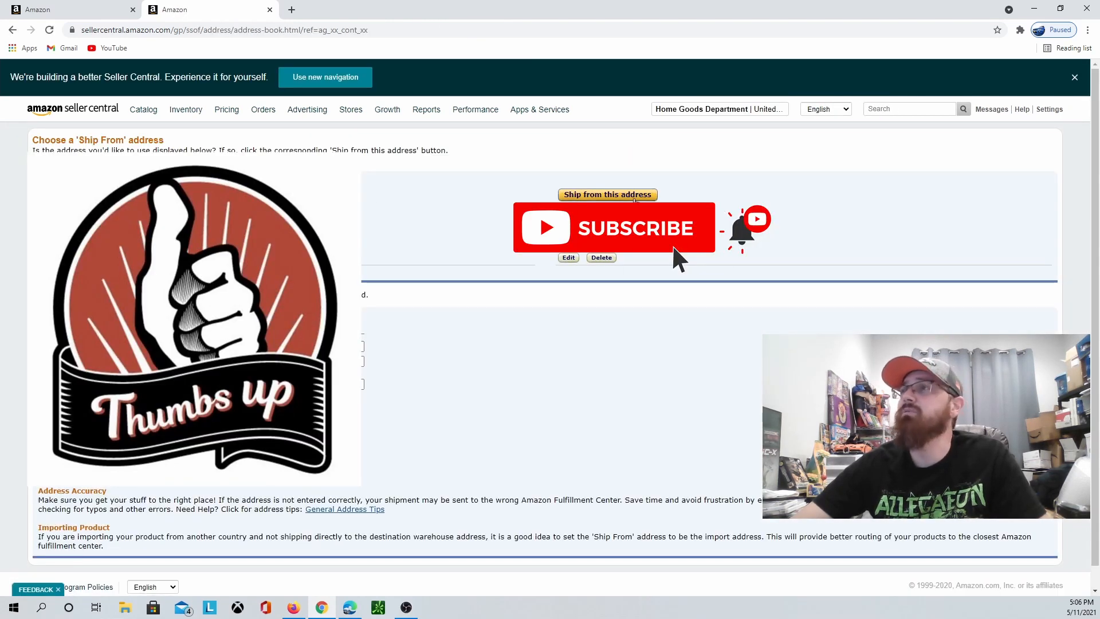
left_click(90, 194)
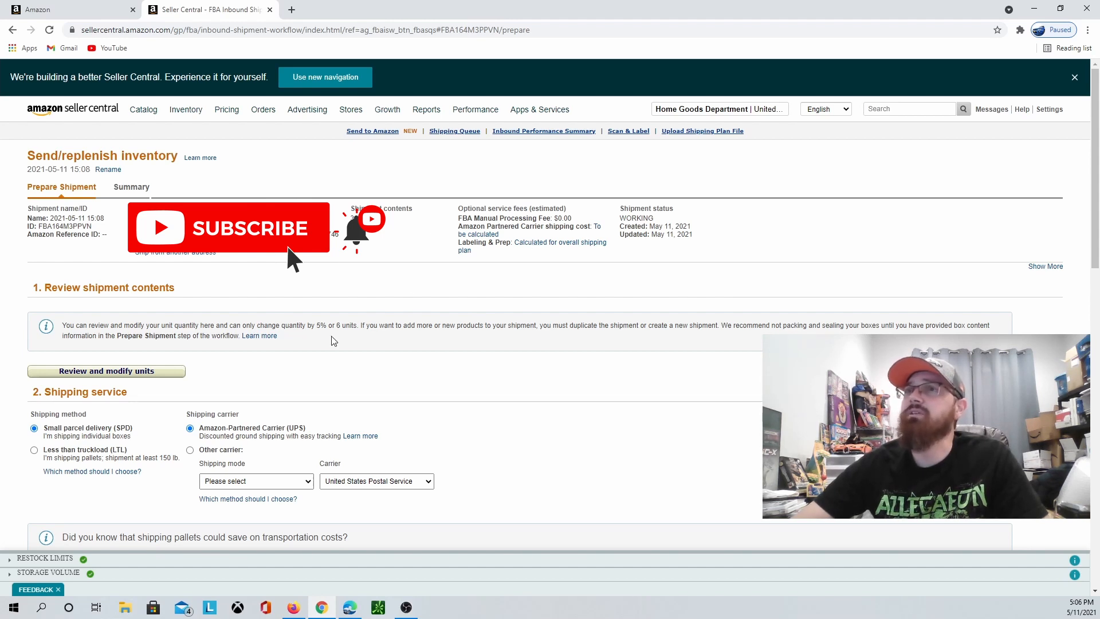
Calculate the shipment's Amazon-partnered UPS shipping charges, then agree to the carrier terms and accept the charges
scroll(291, 361, "down", 2)
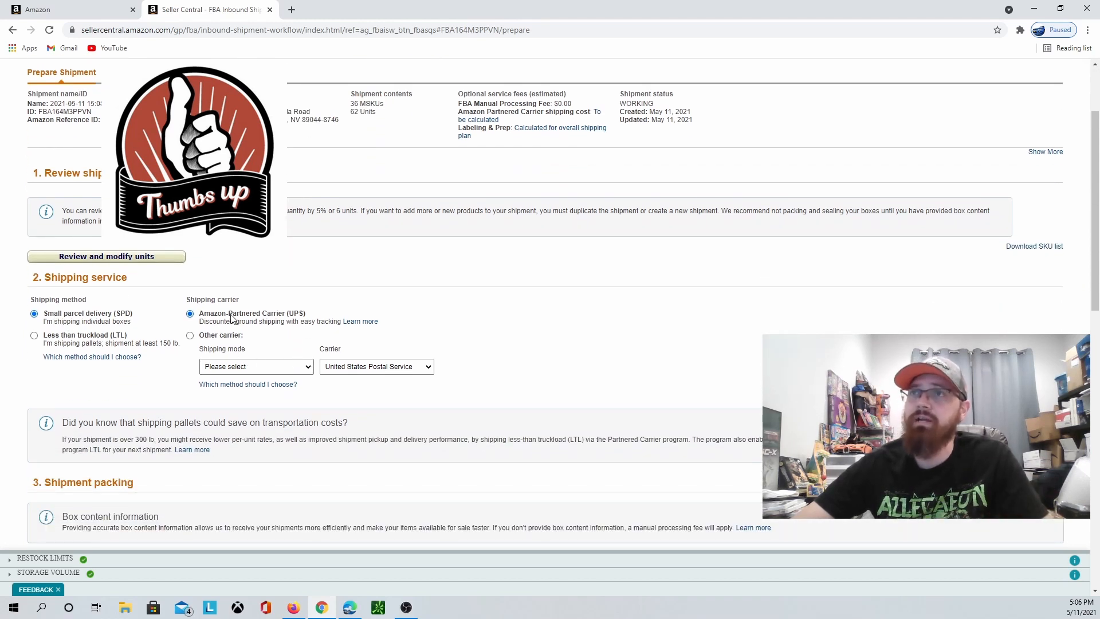
scroll(248, 325, "down", 5)
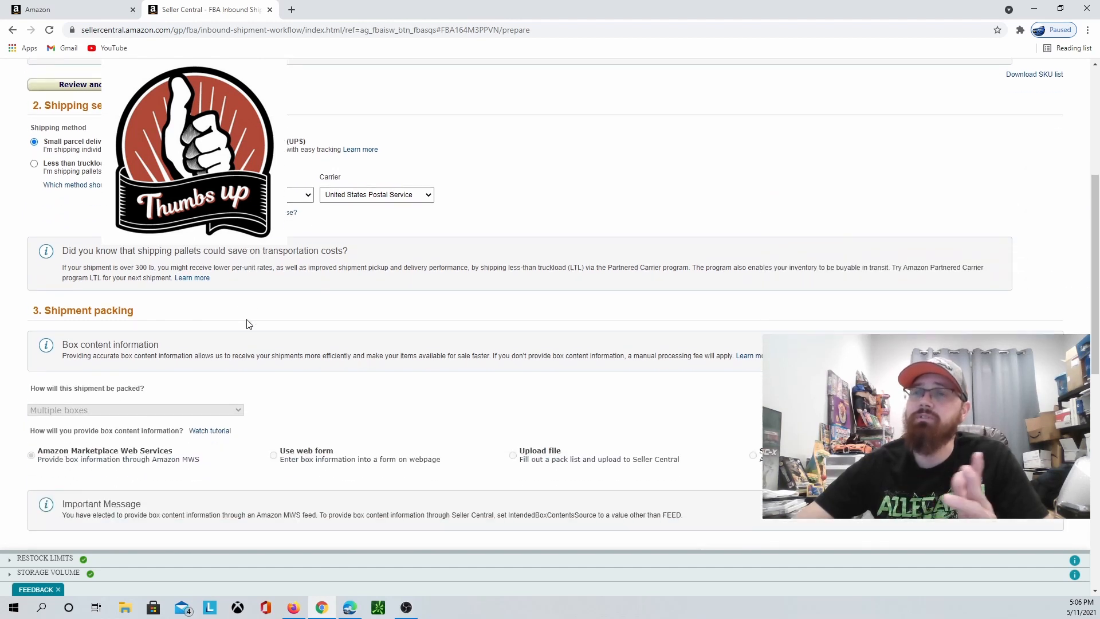
scroll(248, 324, "down", 4)
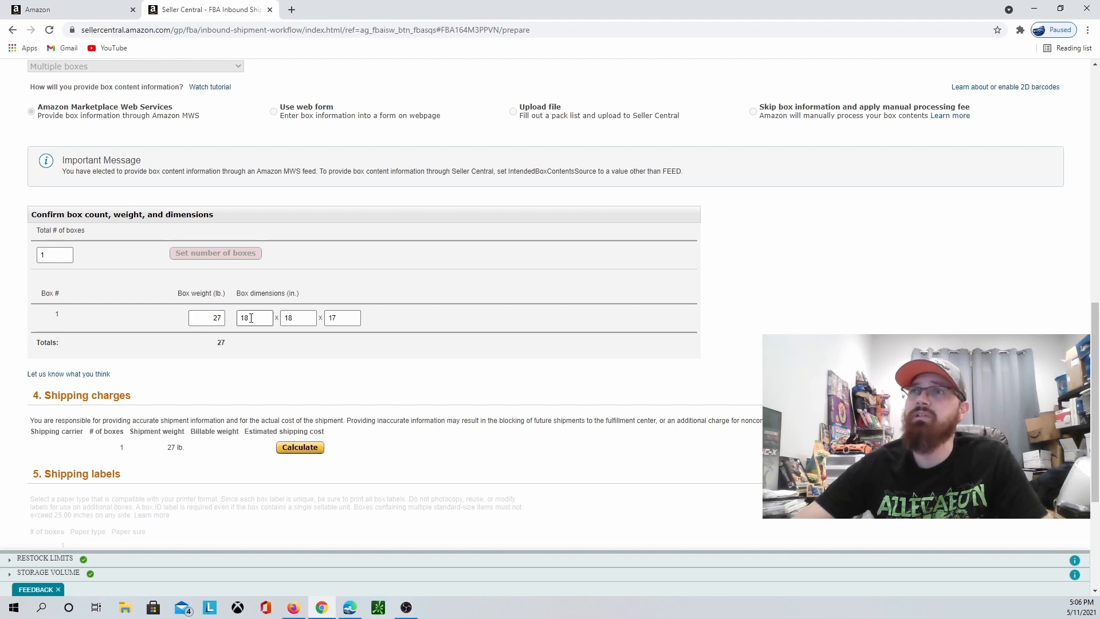
scroll(332, 415, "down", 2)
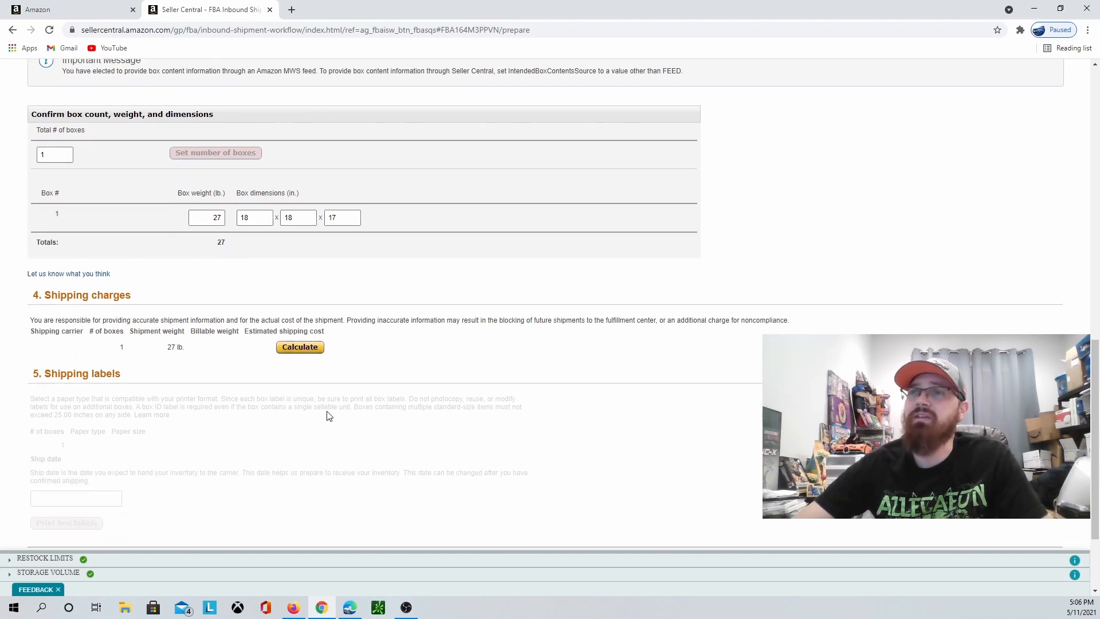
left_click(300, 334)
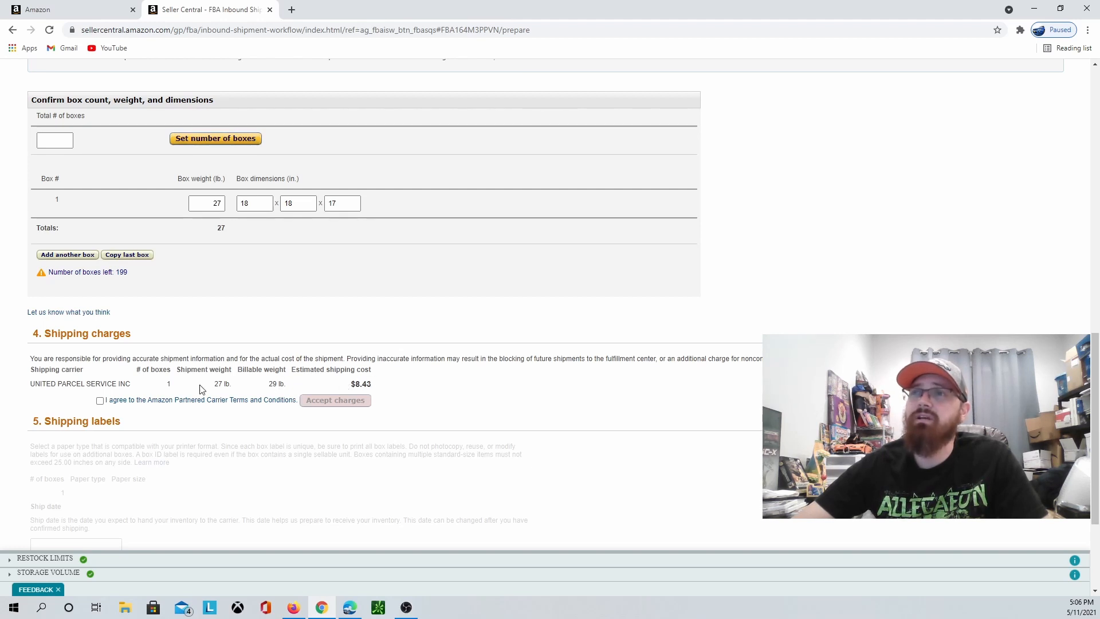
left_click(100, 401)
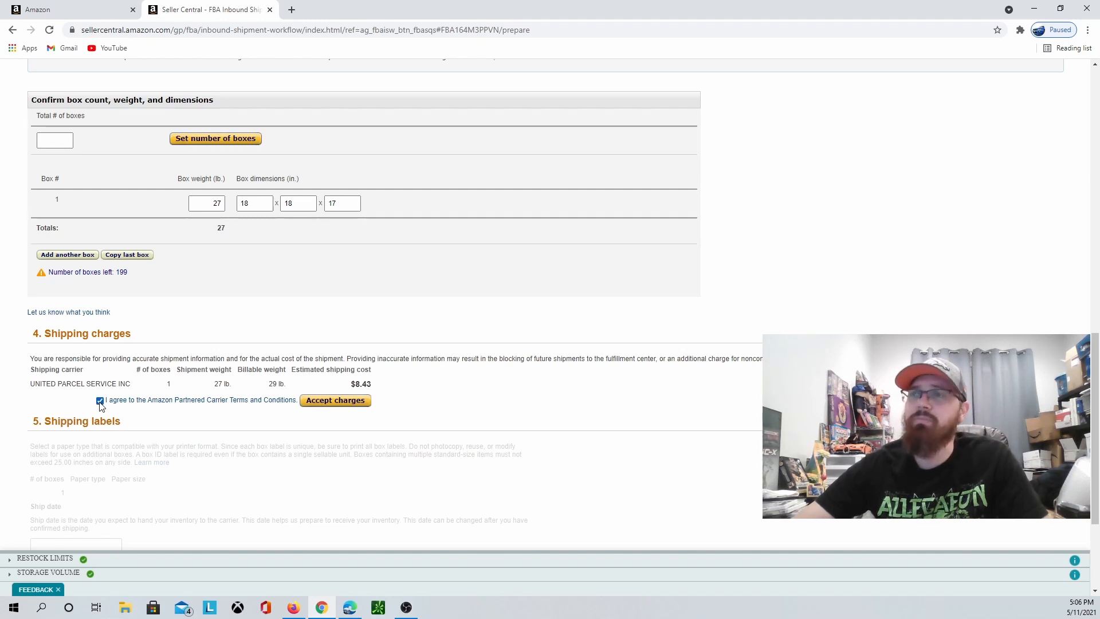
left_click(357, 404)
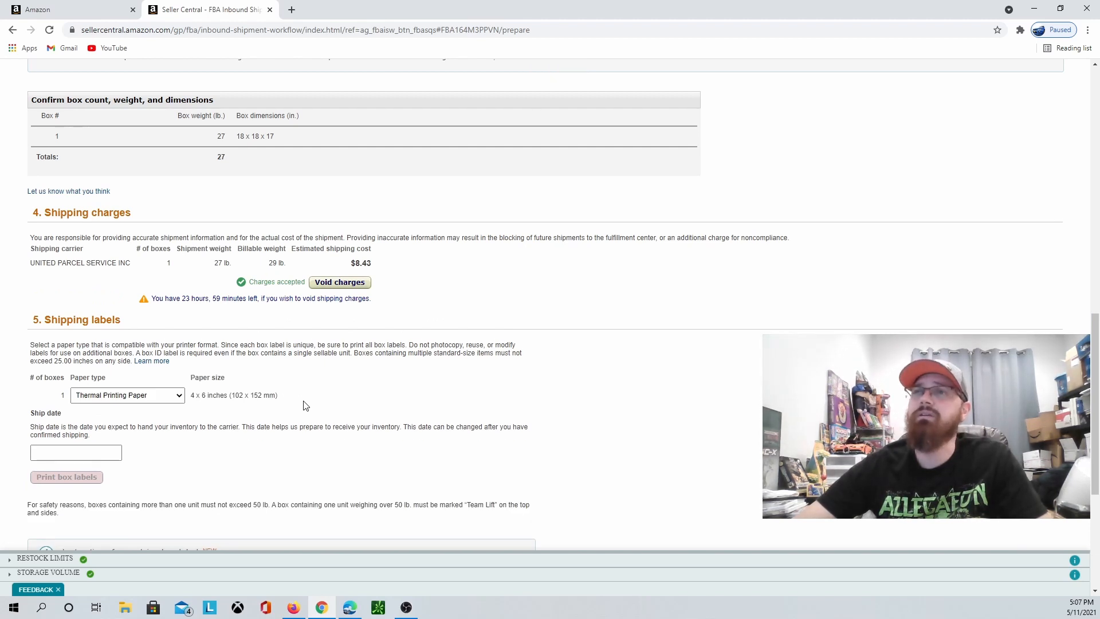
Set the ship date to May 12, 2021 and generate the box labels for thermal printing paper
left_click(103, 452)
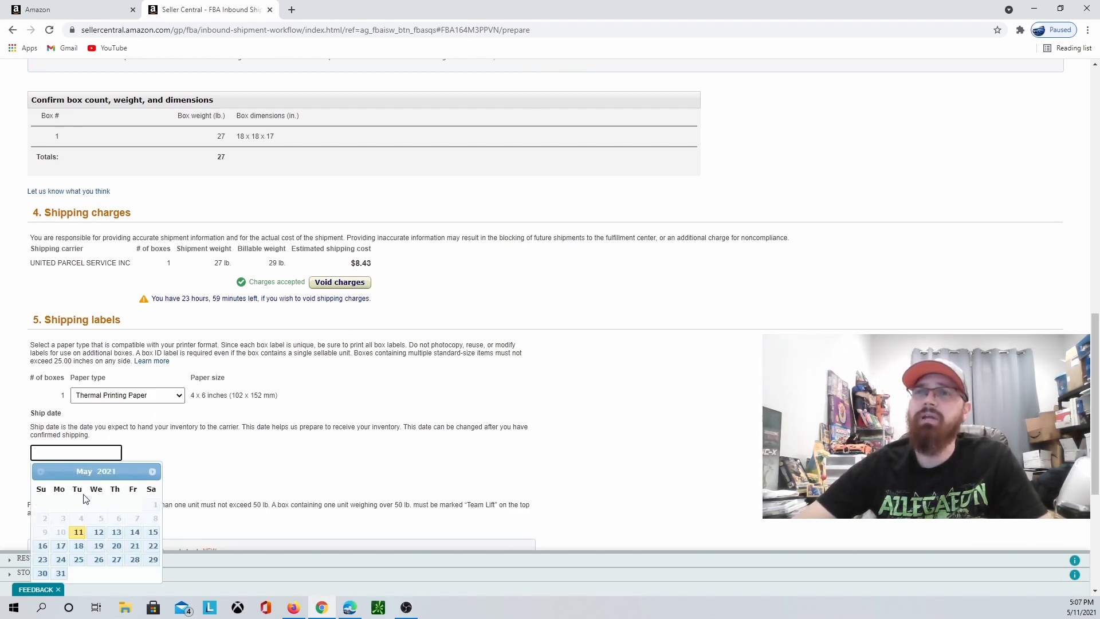
left_click(98, 533)
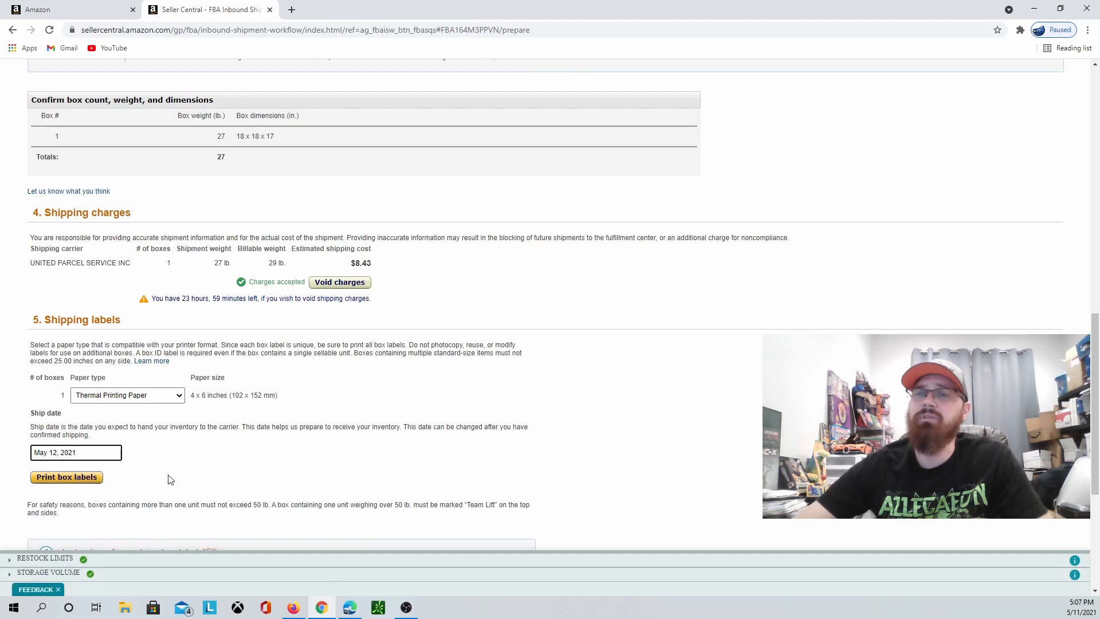
scroll(239, 426, "down", 1)
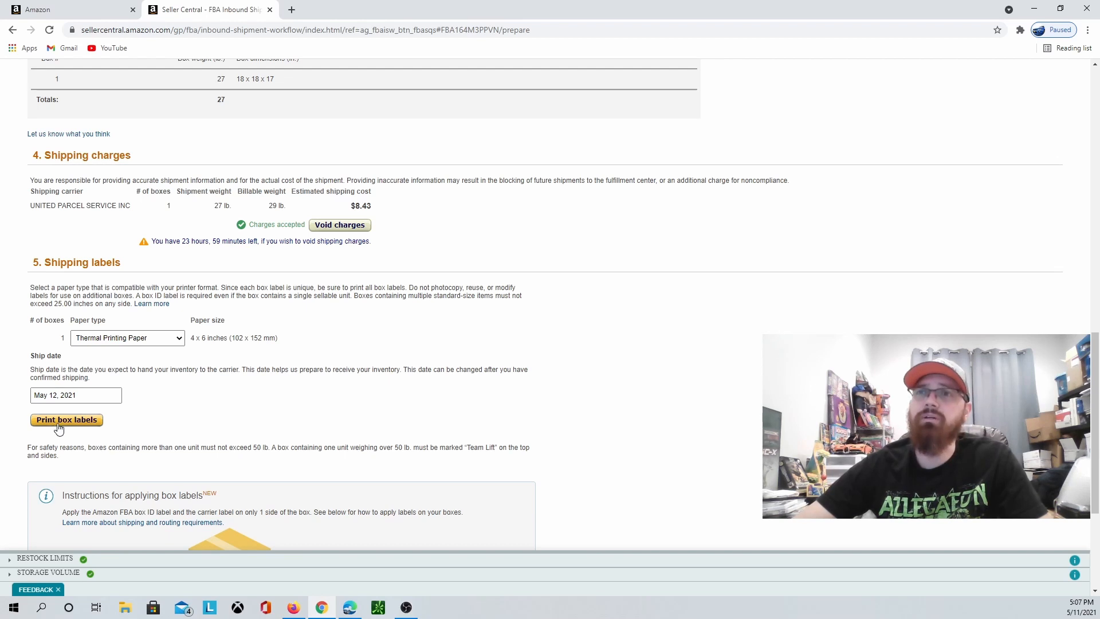
scroll(55, 431, "down", 2)
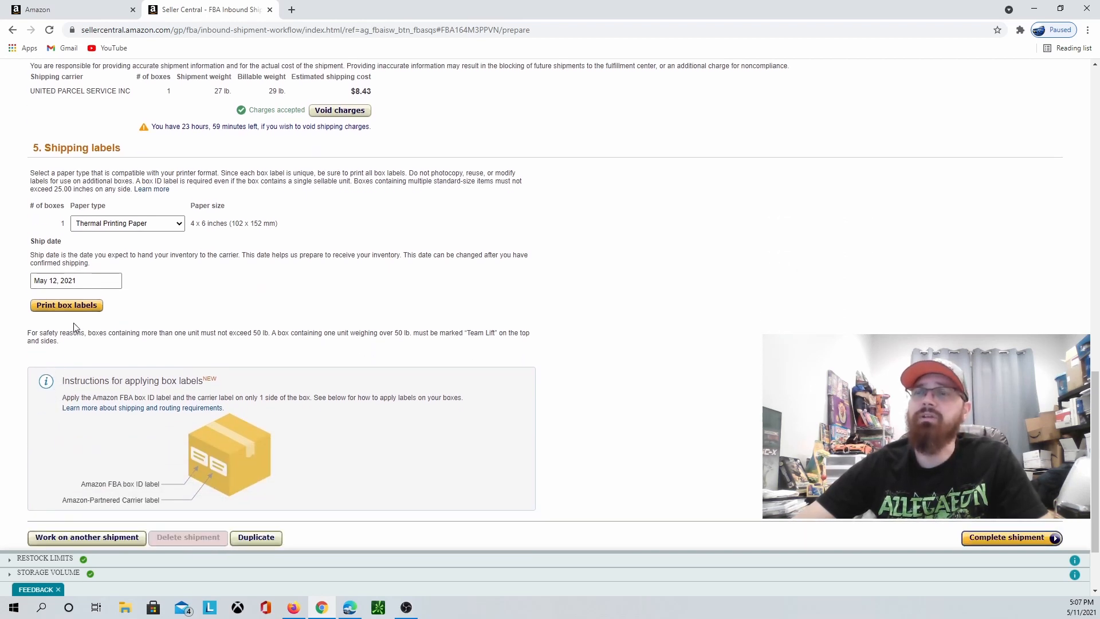
left_click(73, 307)
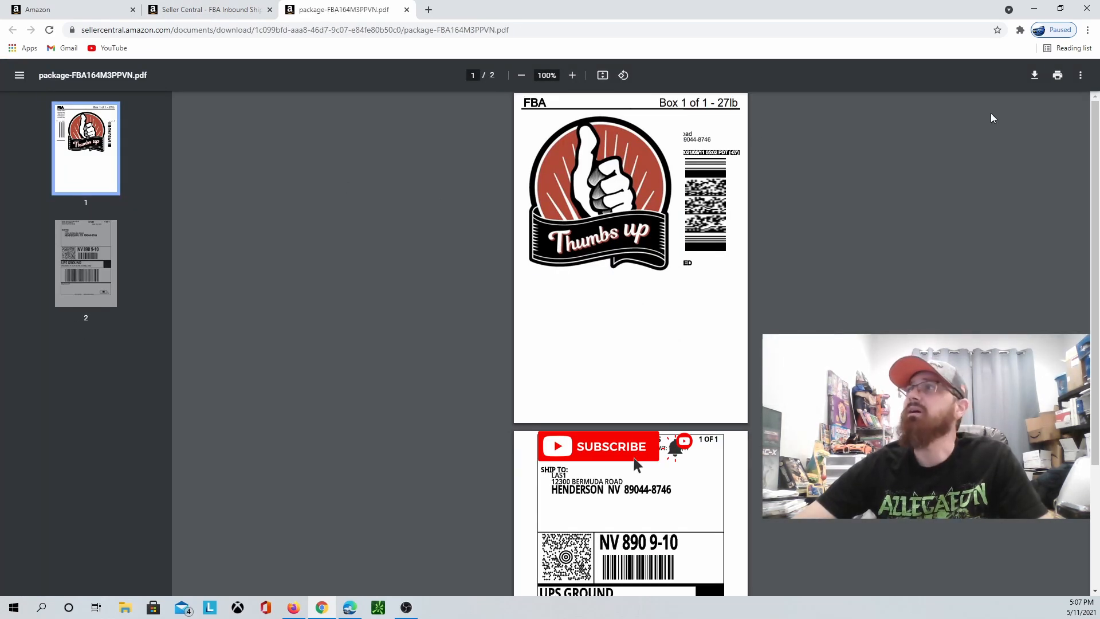
Print all pages of the box label PDF on the DYMO LabelWriter 4XL at custom scale 90, and print them a second time
left_click(1054, 78)
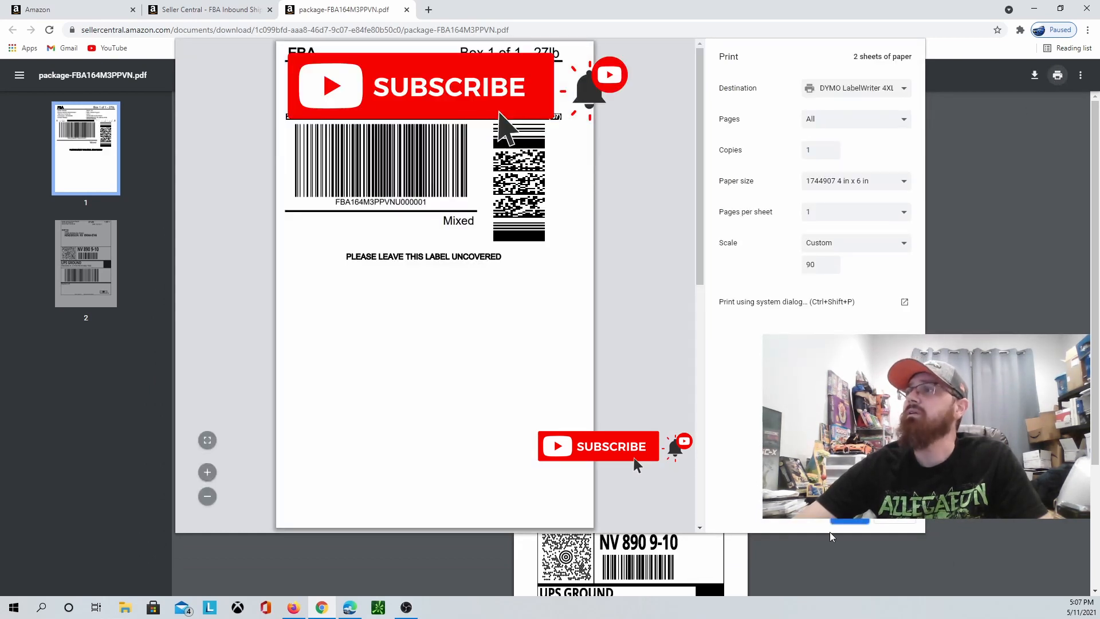
left_click(868, 245)
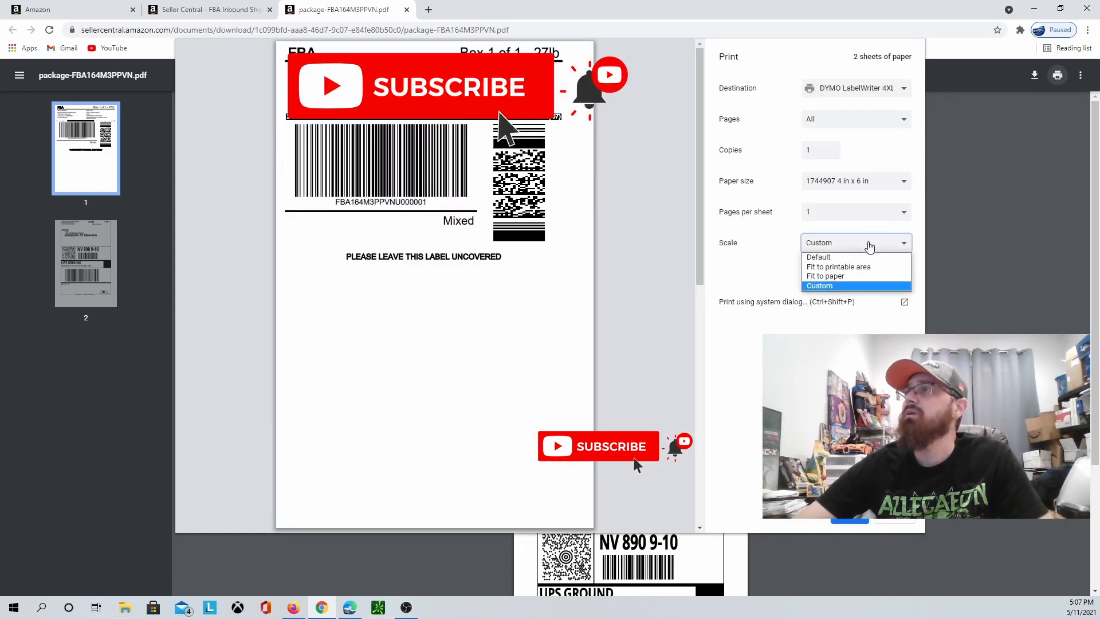
left_click(762, 246)
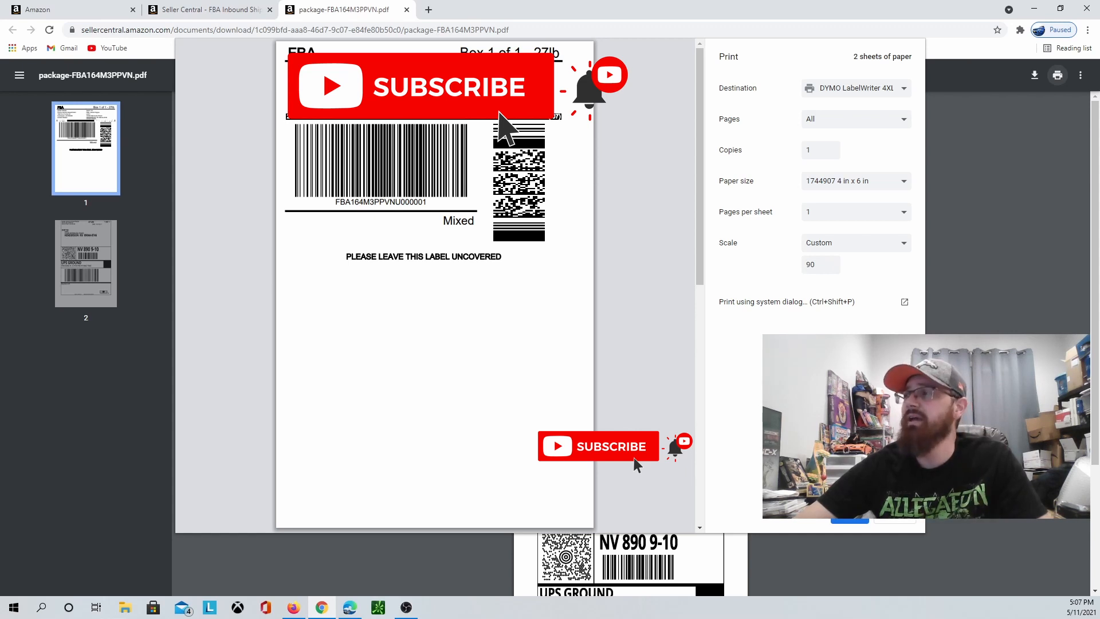
left_click(844, 520)
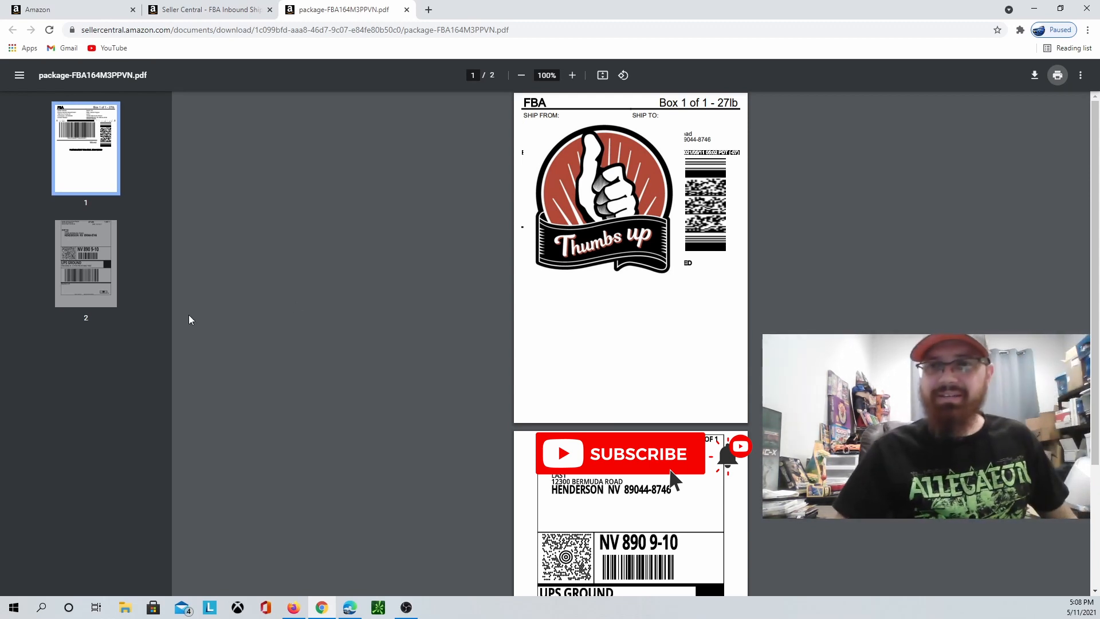
left_click(1058, 75)
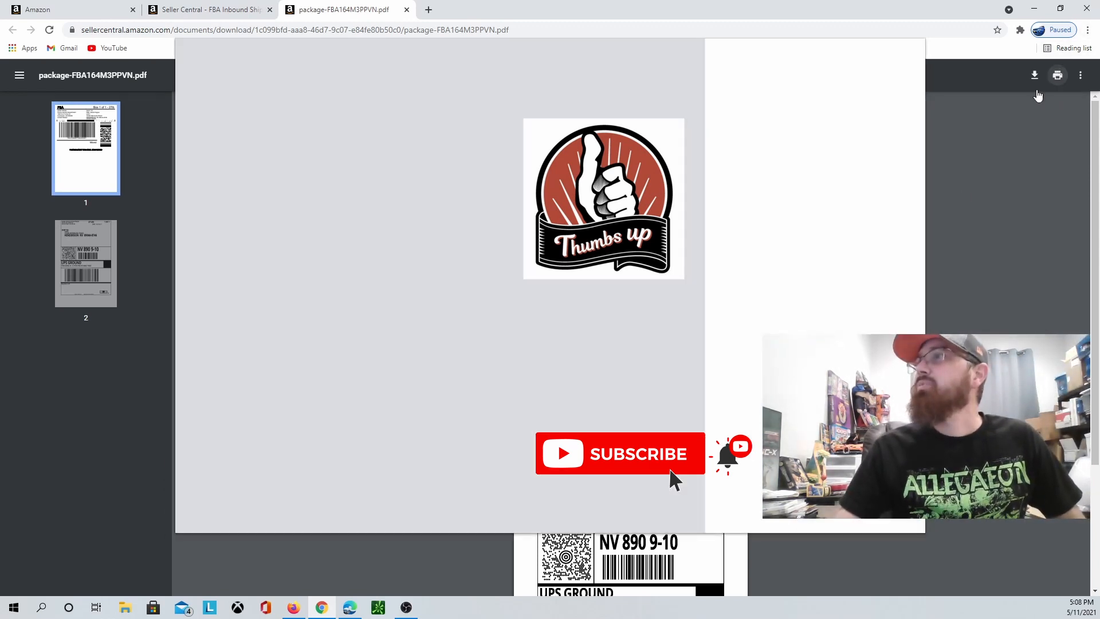
left_click(847, 519)
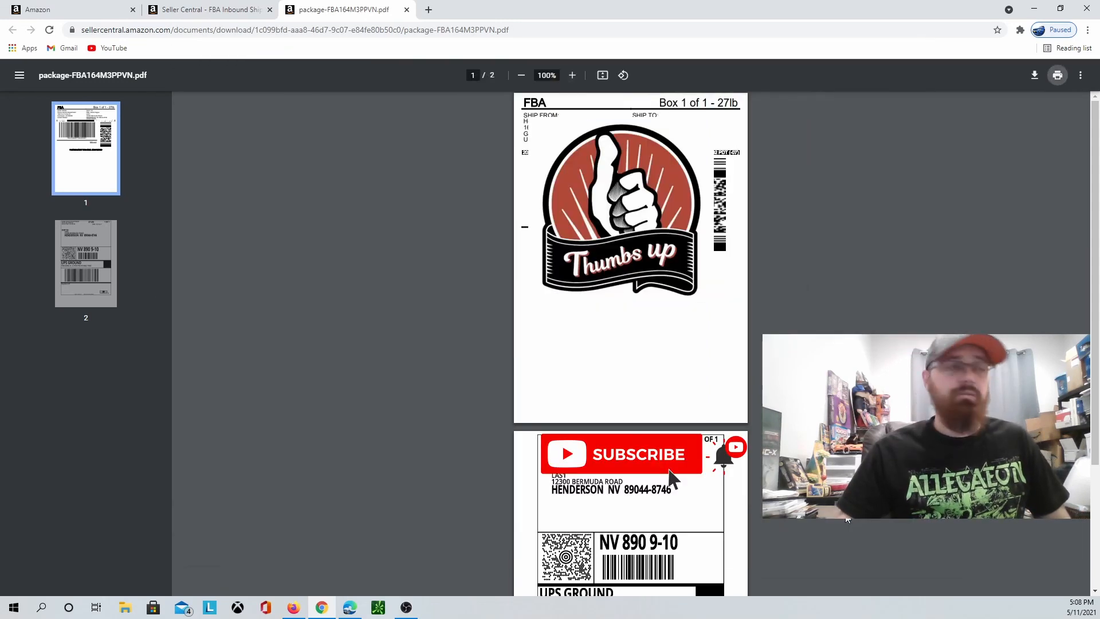